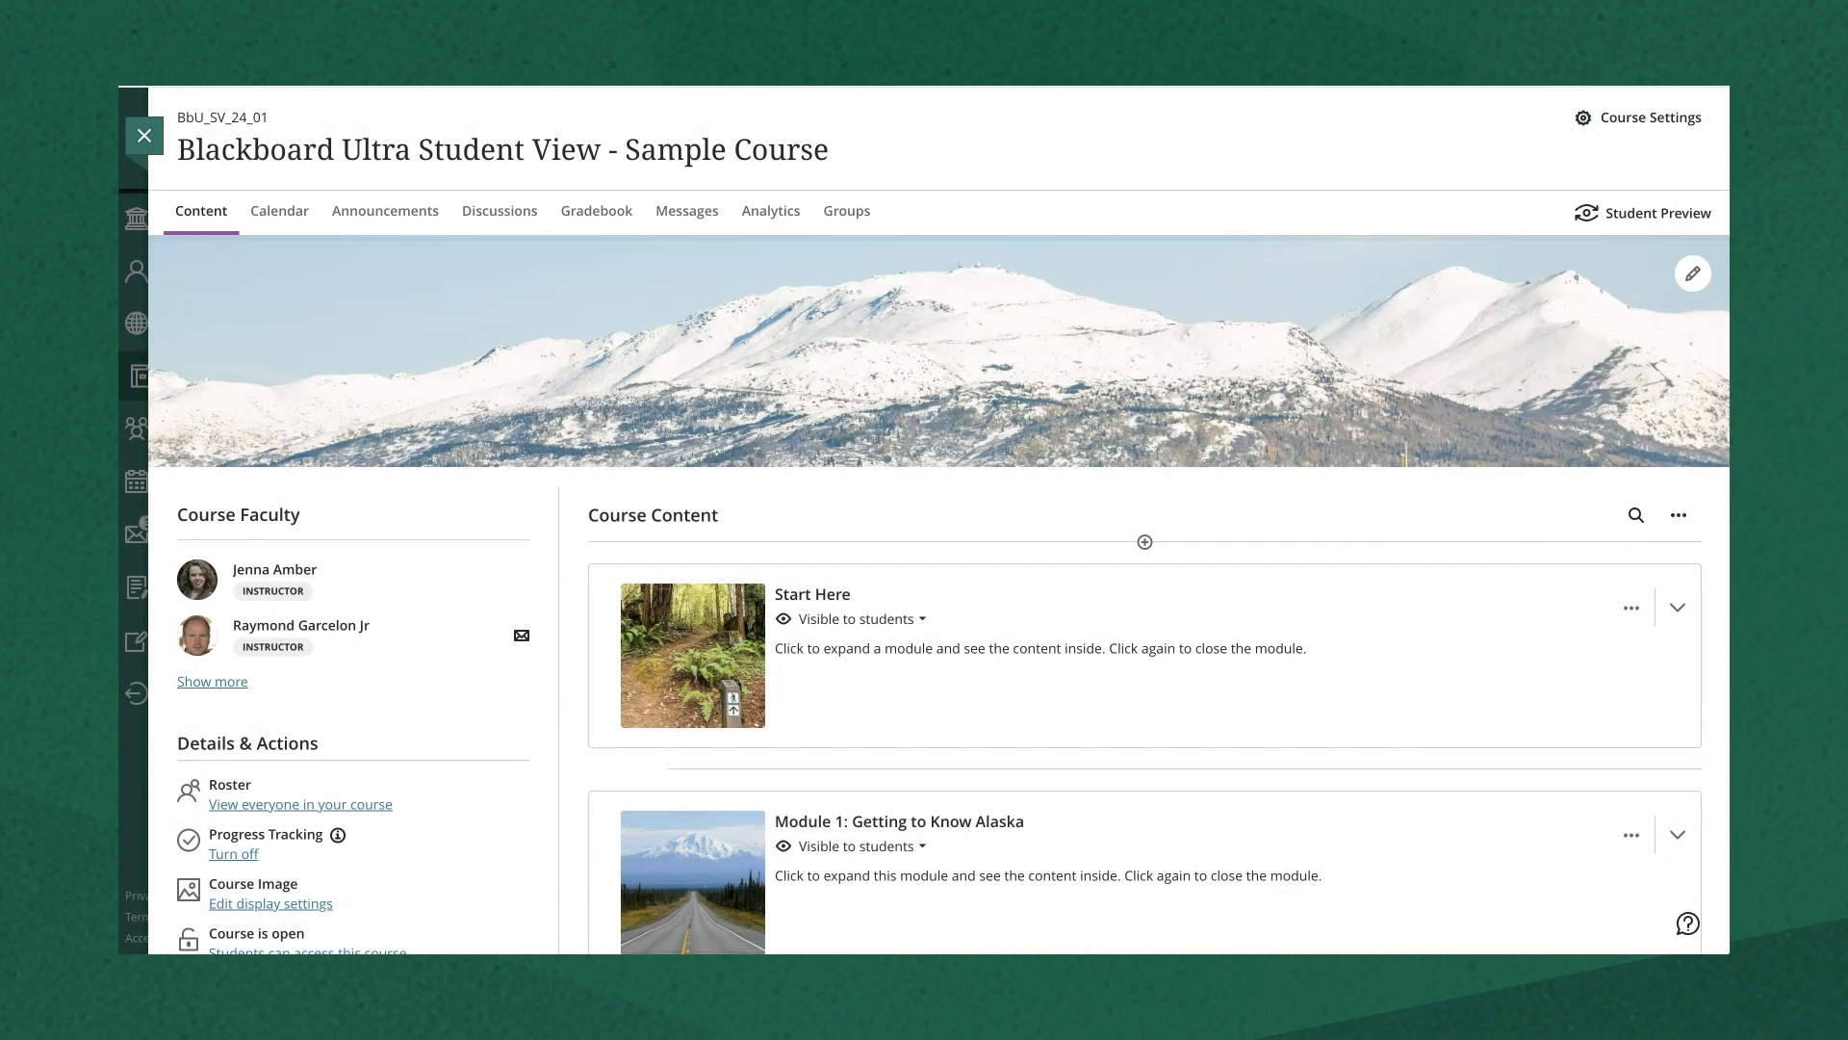
- Scroll down the Content page and open the Mark attendance register for today's meeting
{"action": "scroll", "coordinate": [563, 568], "scroll_direction": "down", "scroll_amount": 2}
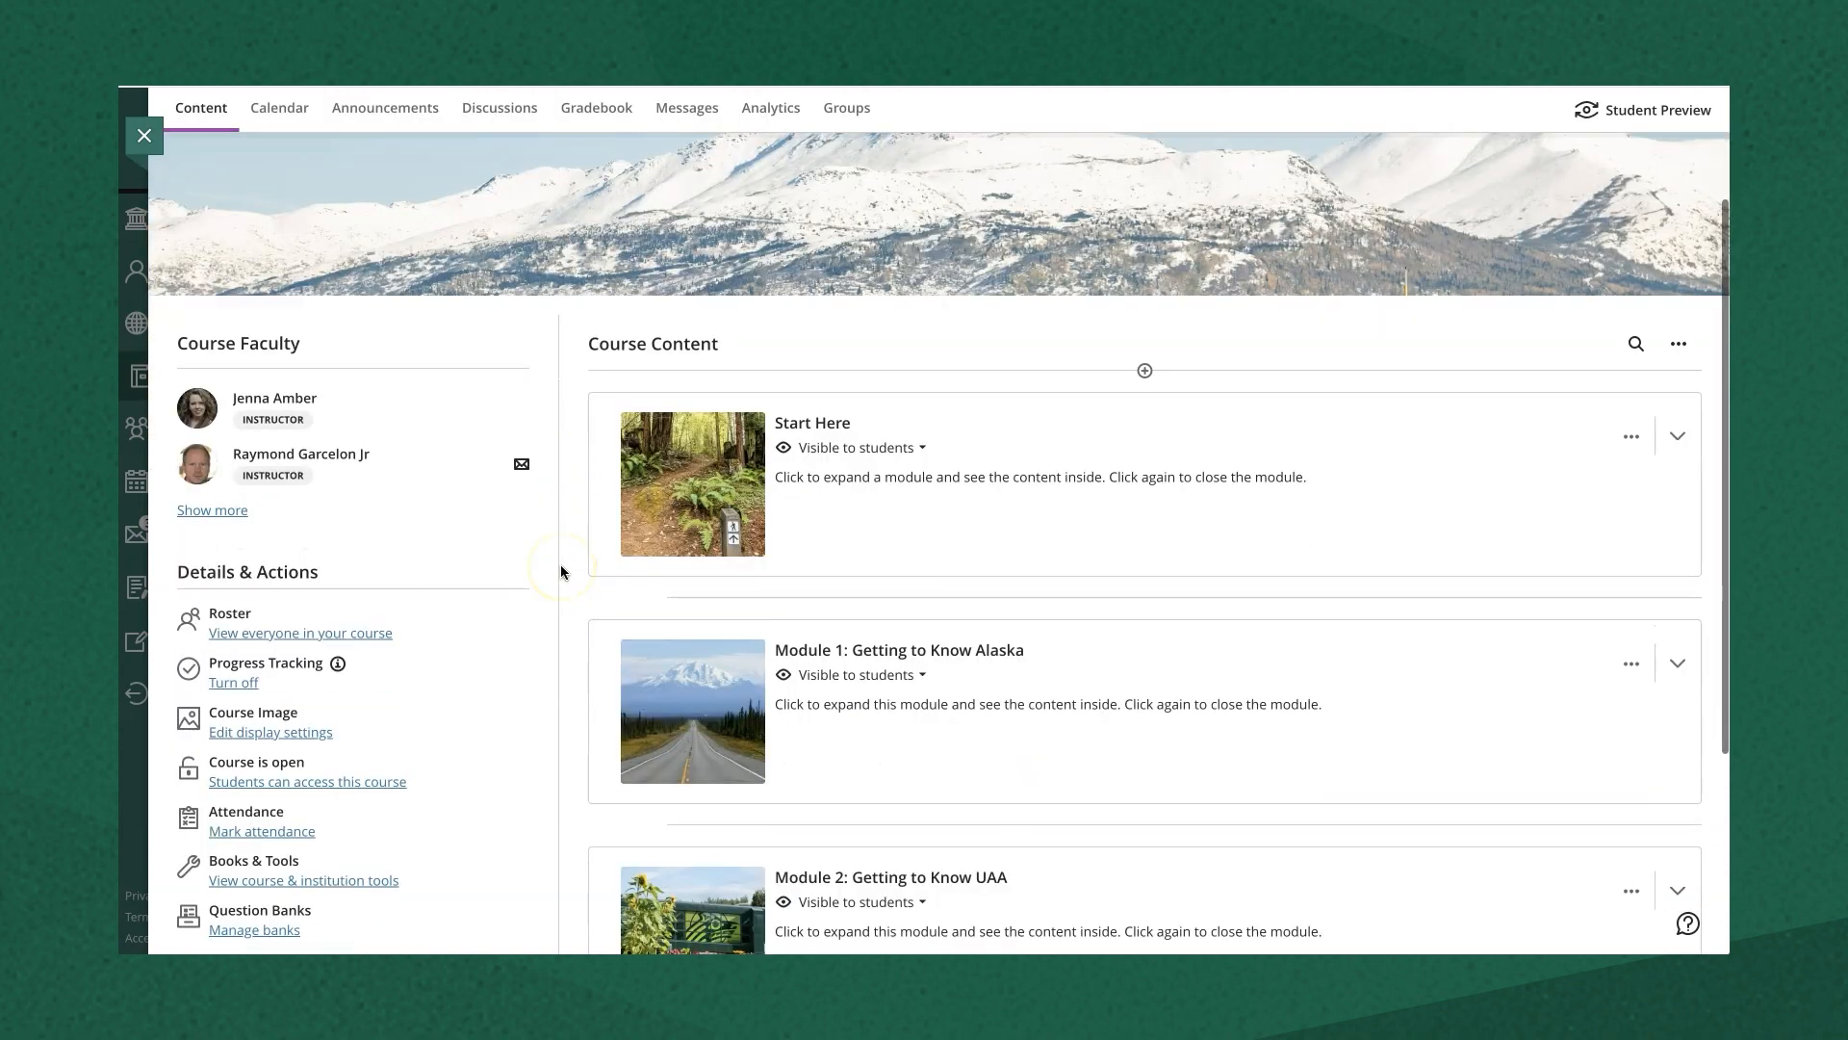
{"action": "scroll", "coordinate": [560, 572], "scroll_direction": "down", "scroll_amount": 1}
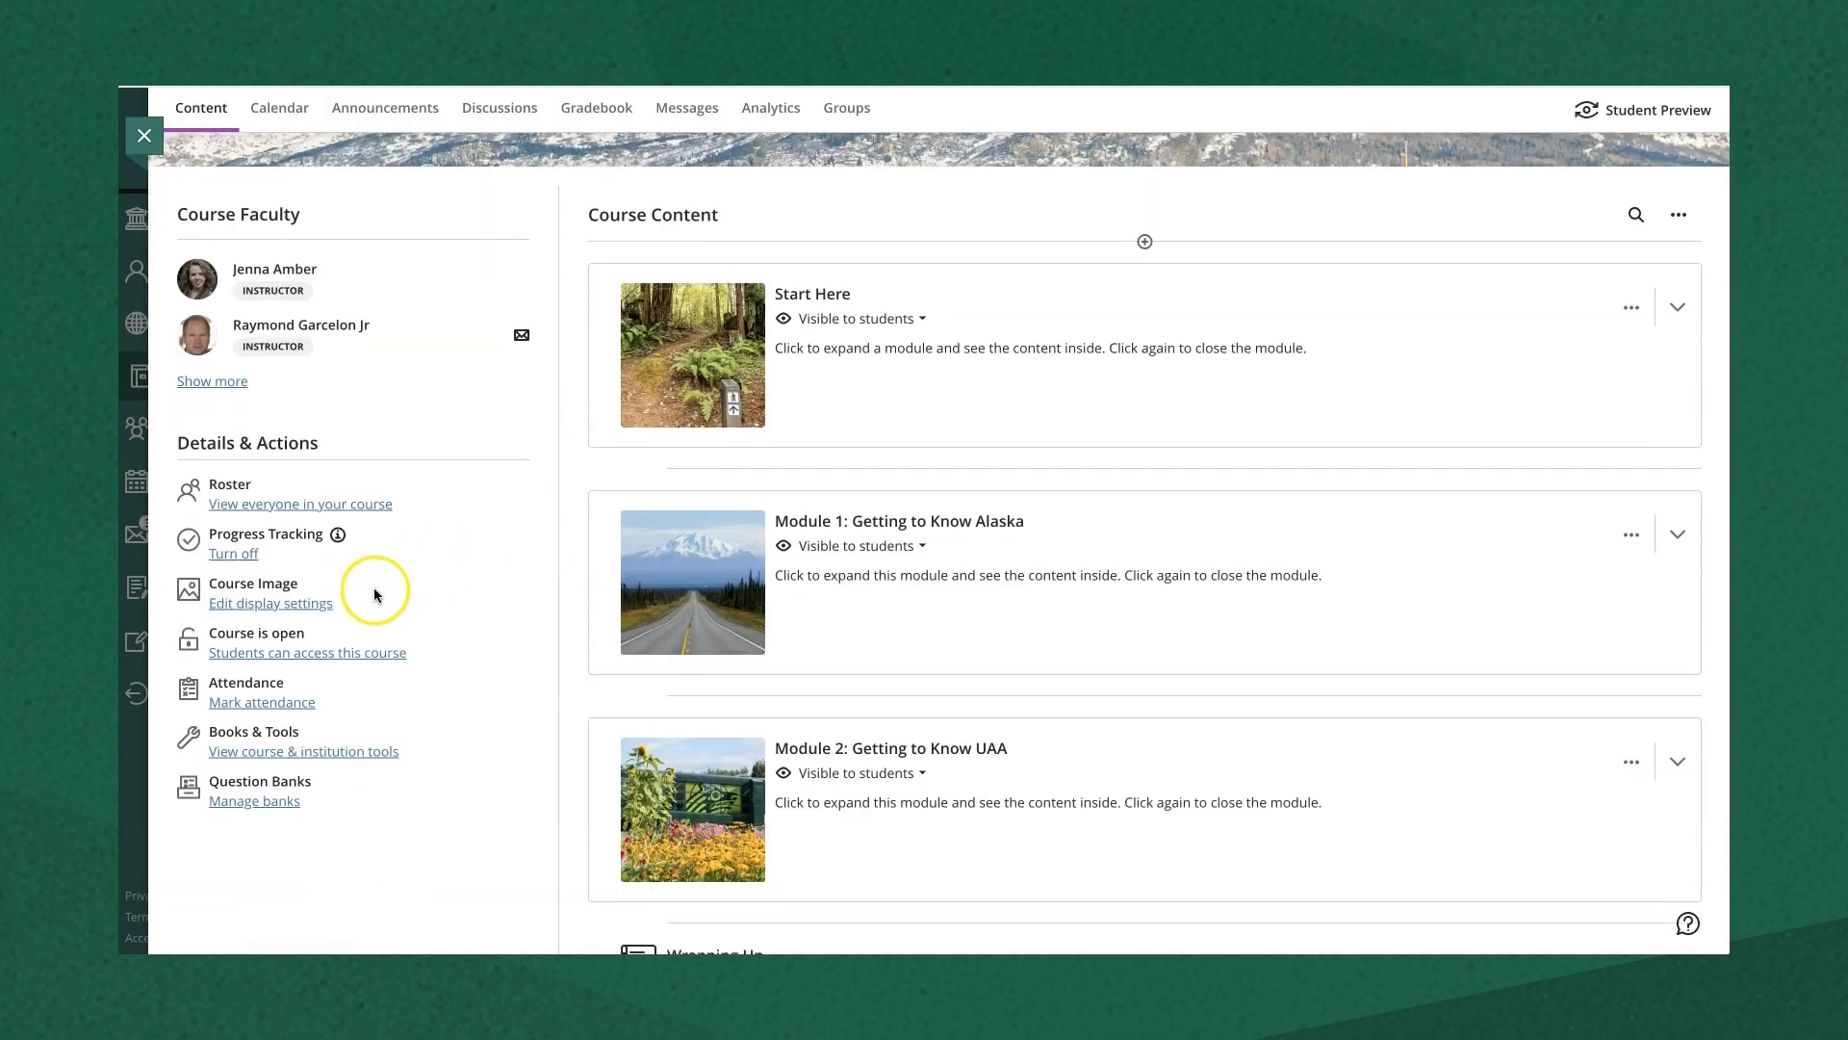
{"action": "left_click", "coordinate": [303, 706]}
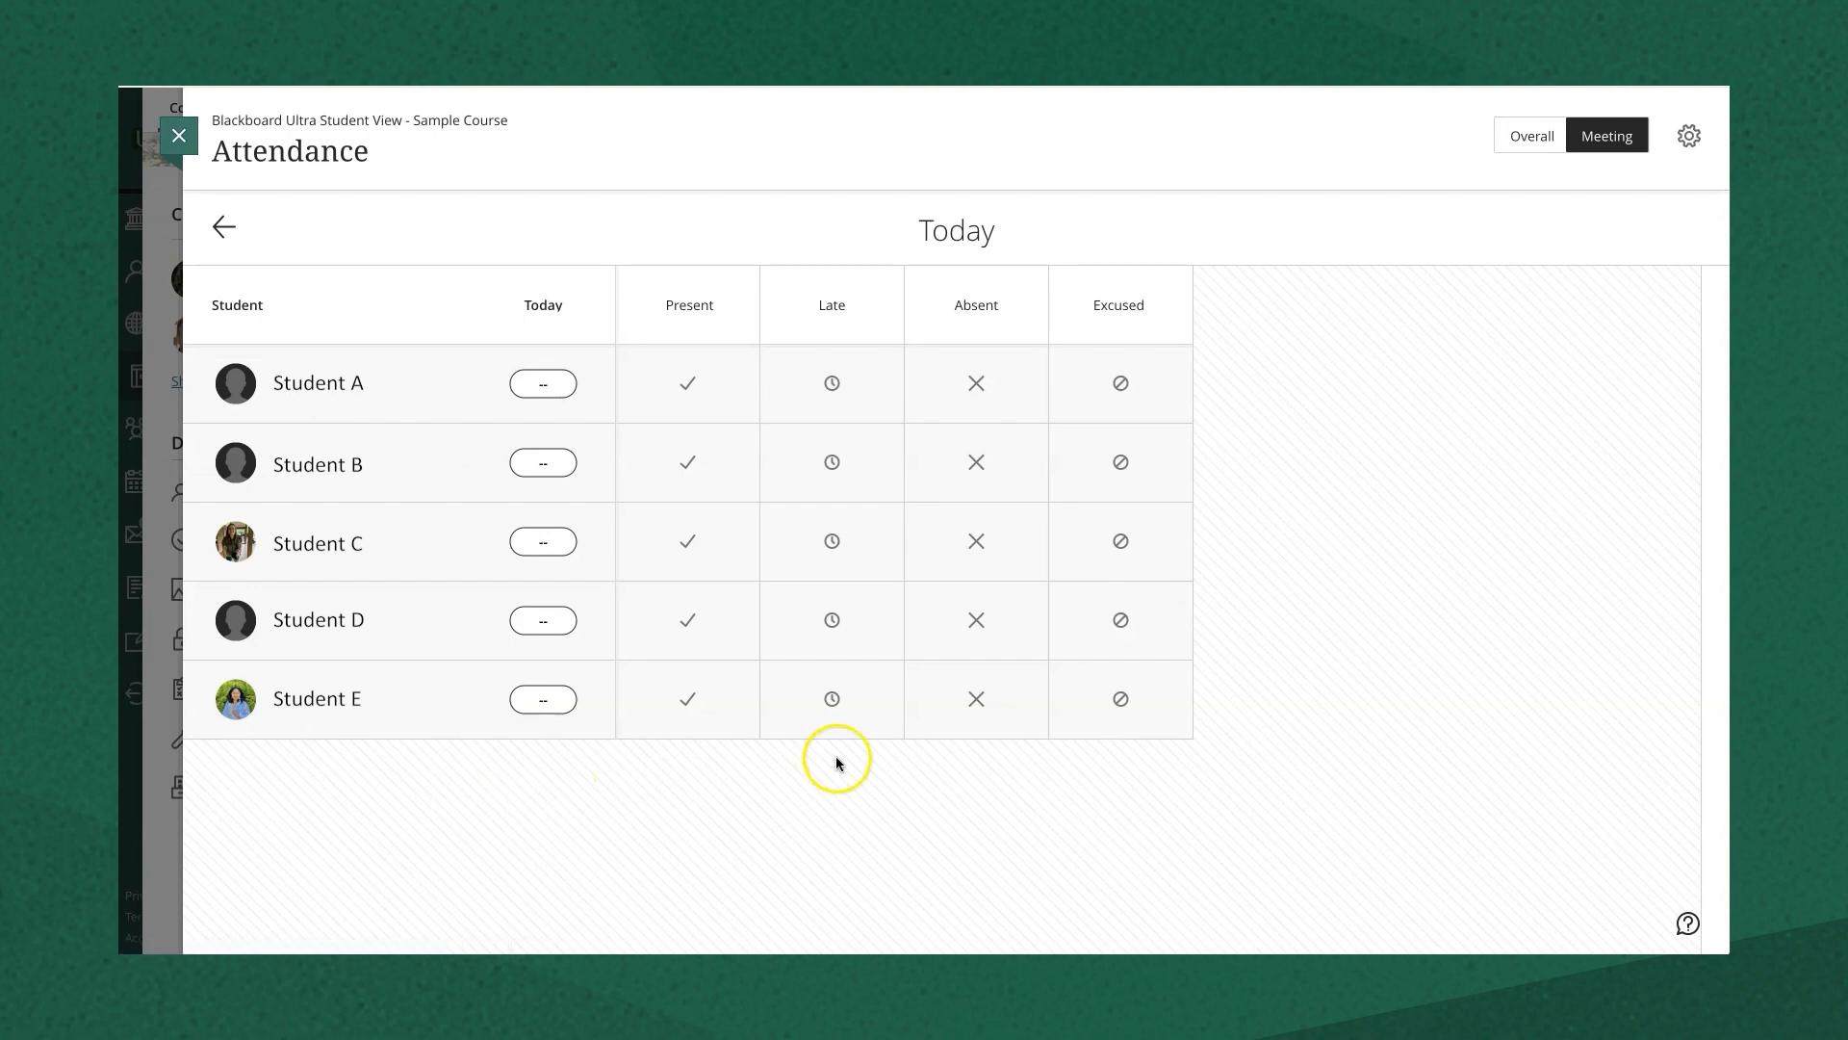
- Enable attendance as a grade with Late worth 90% on a Percentage scale, and save
{"action": "left_click", "coordinate": [1700, 137]}
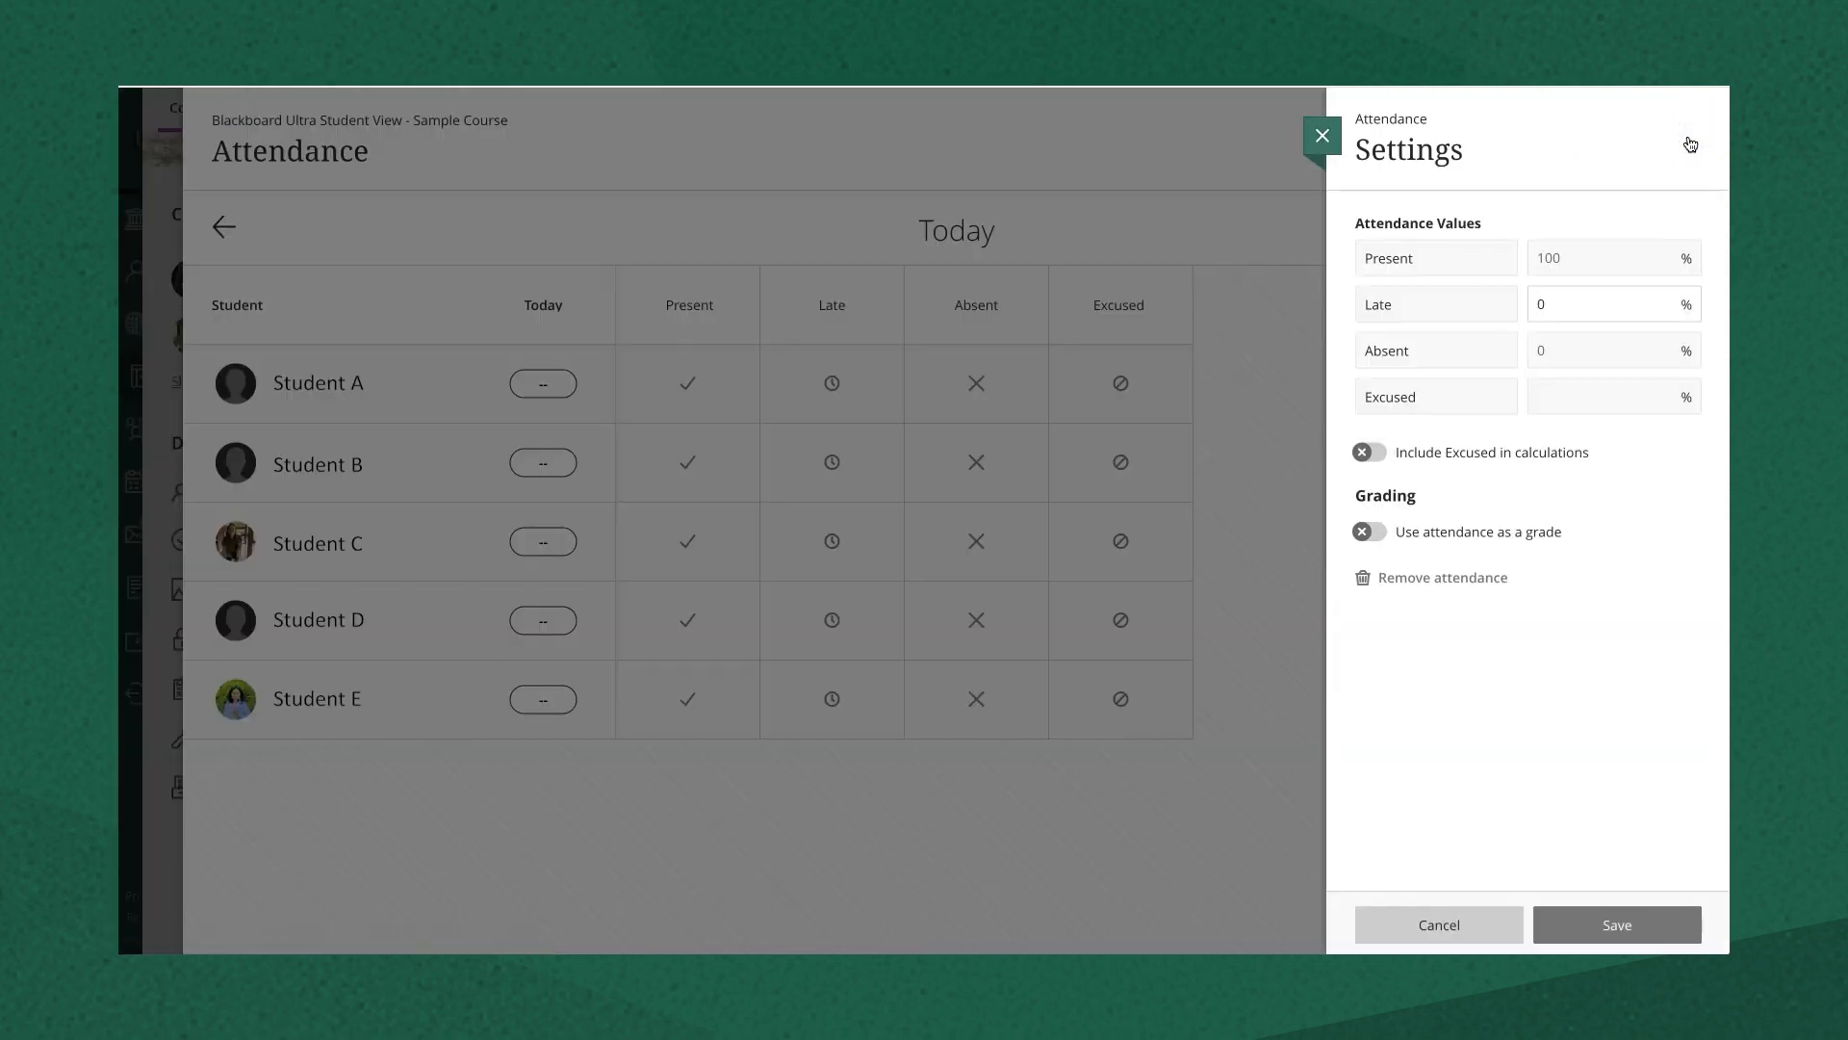
{"action": "left_click", "coordinate": [1368, 535]}
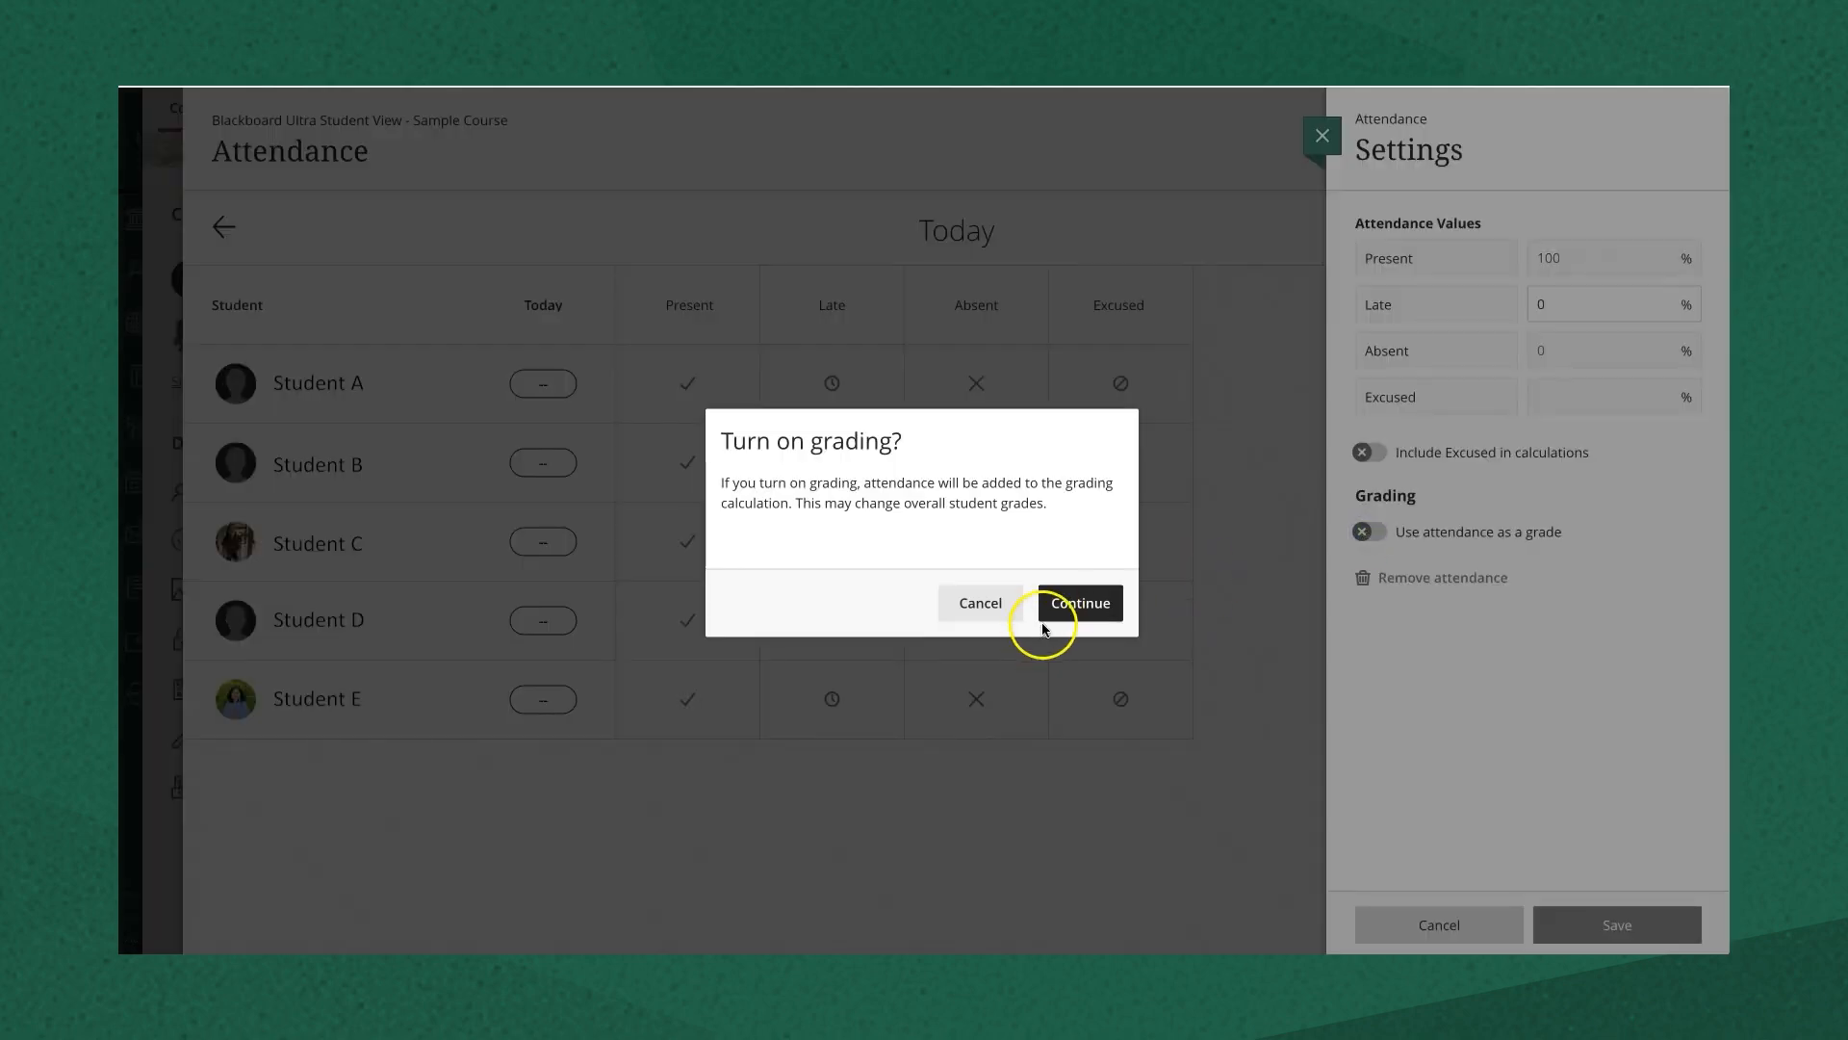
{"action": "left_click", "coordinate": [1082, 616]}
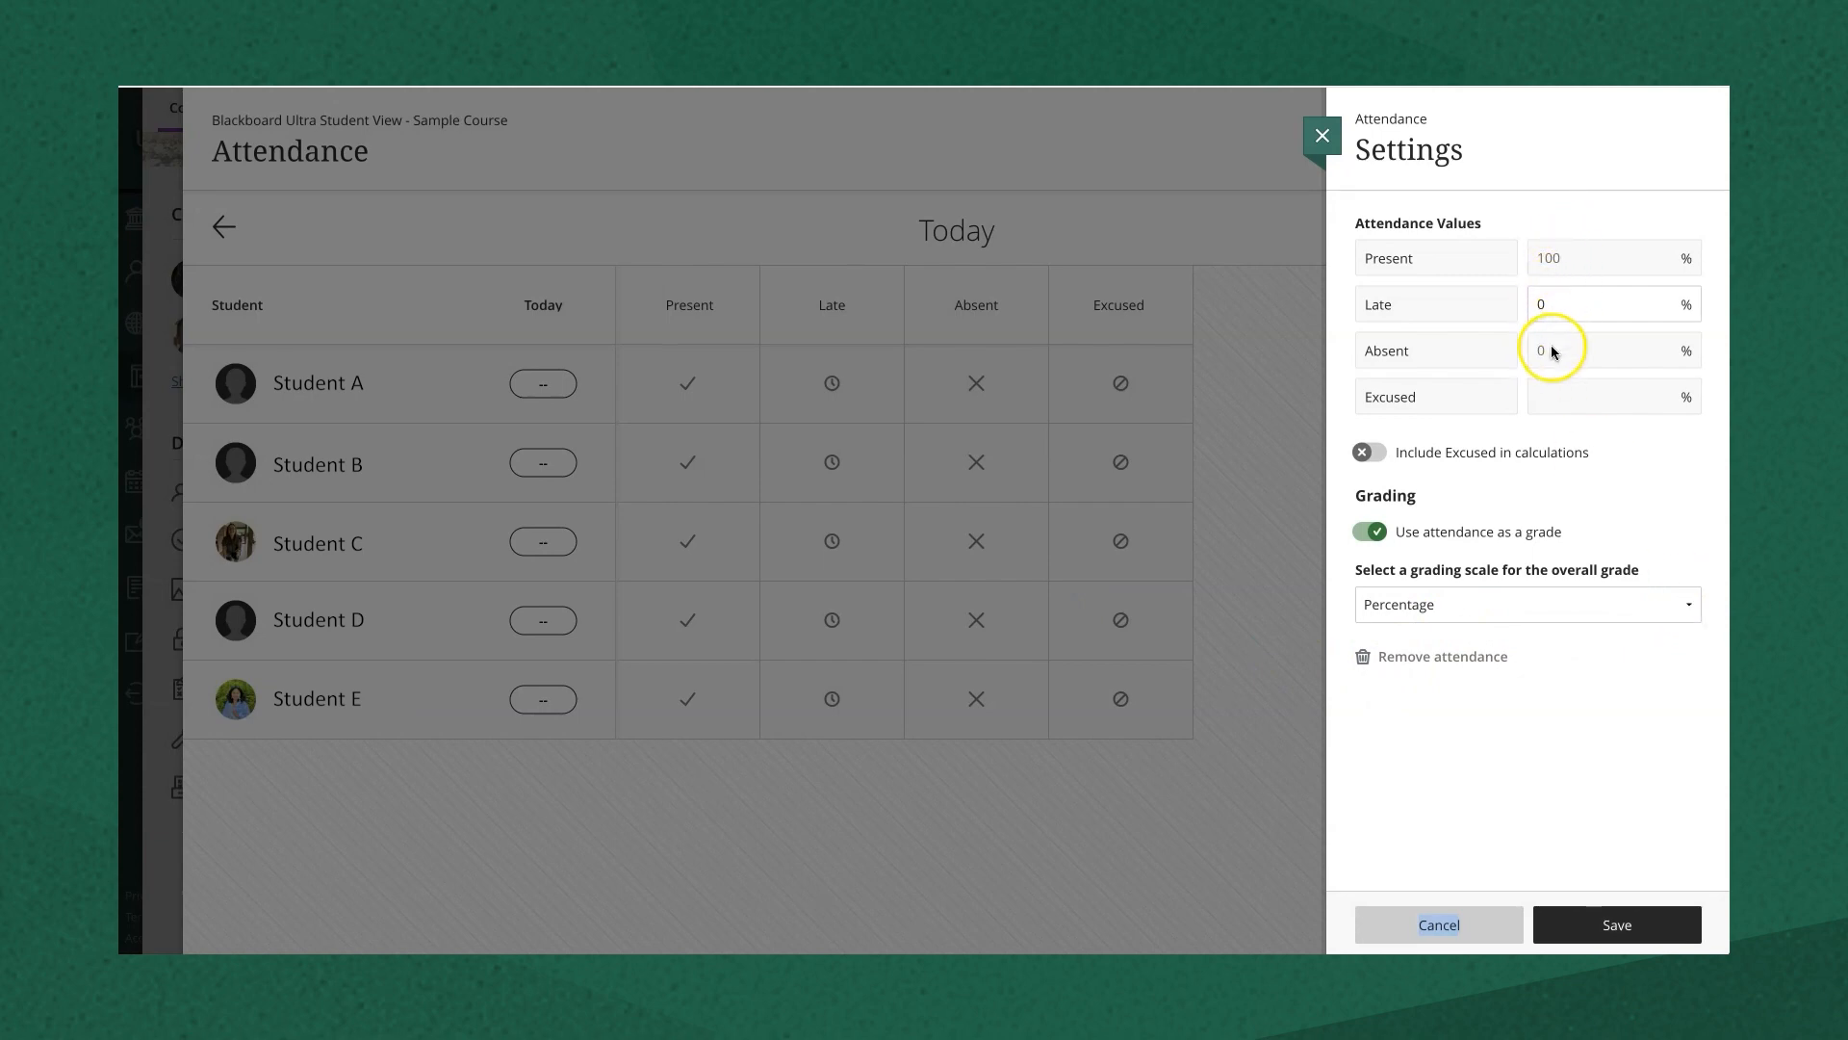
{"action": "left_click", "coordinate": [1553, 306]}
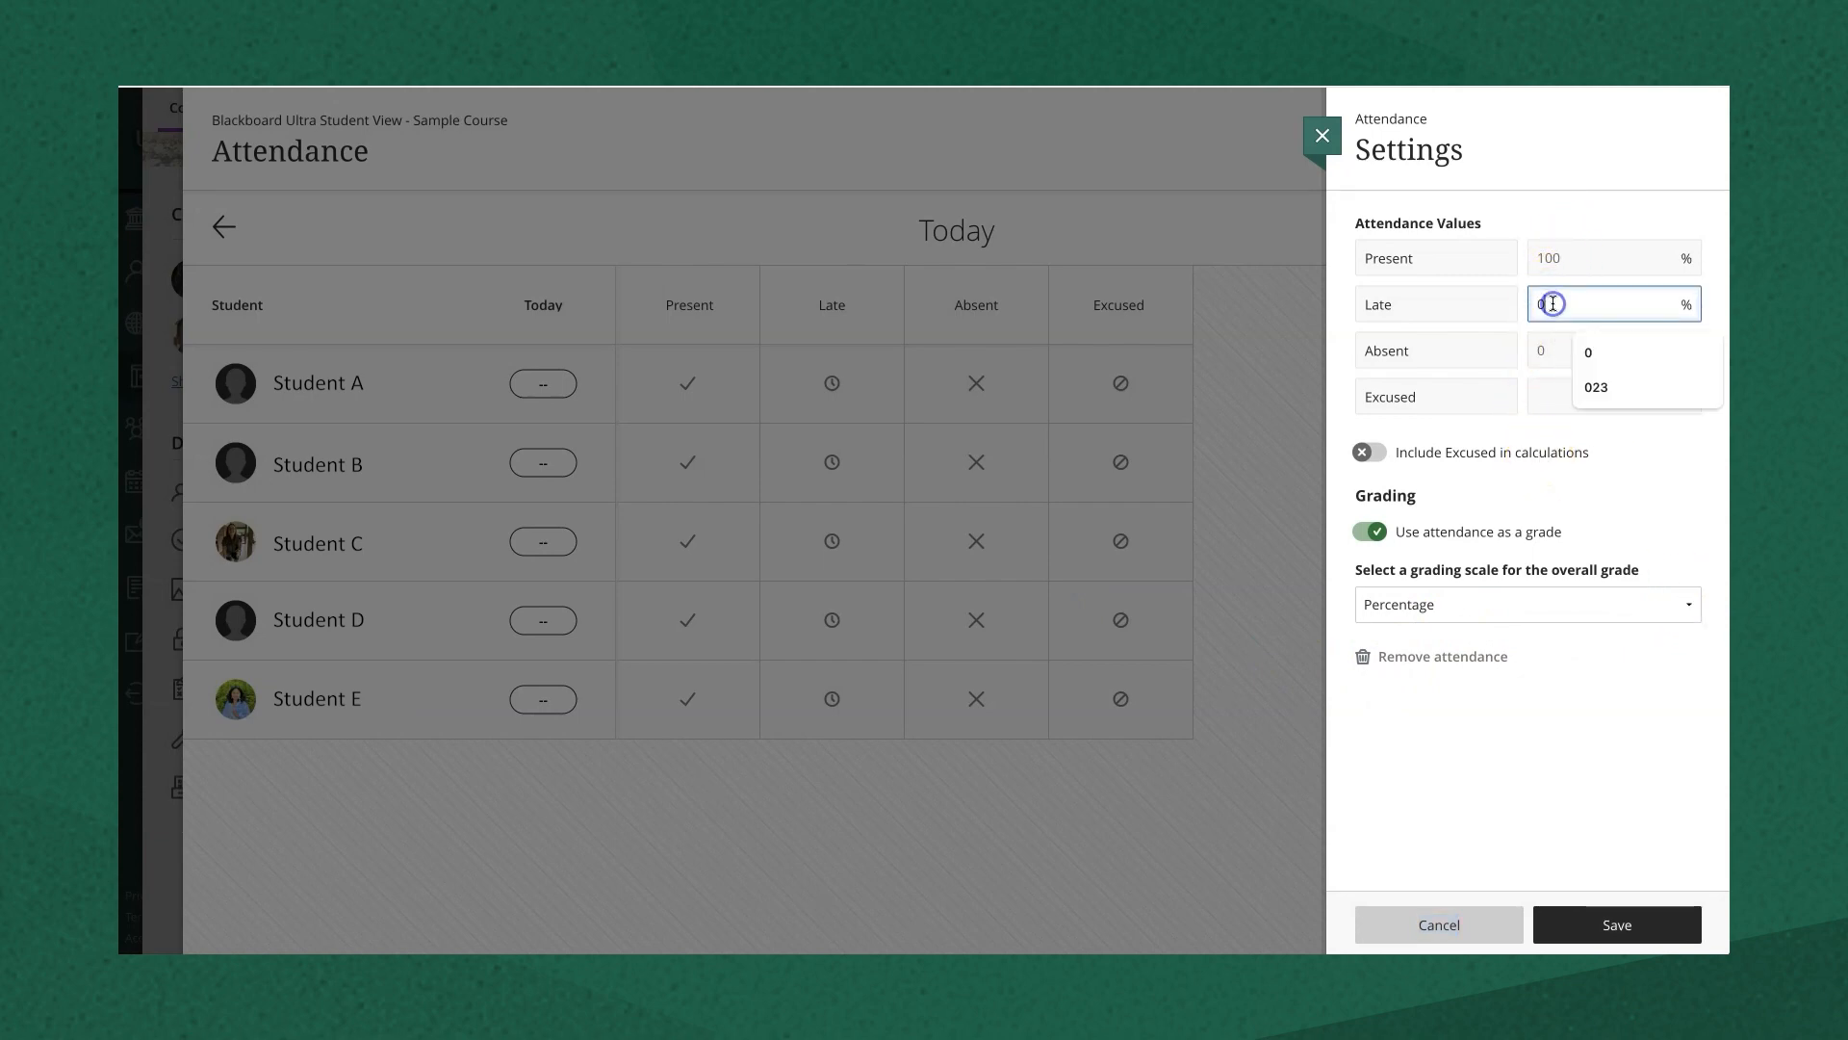
{"action": "key", "text": "BackSpace"}
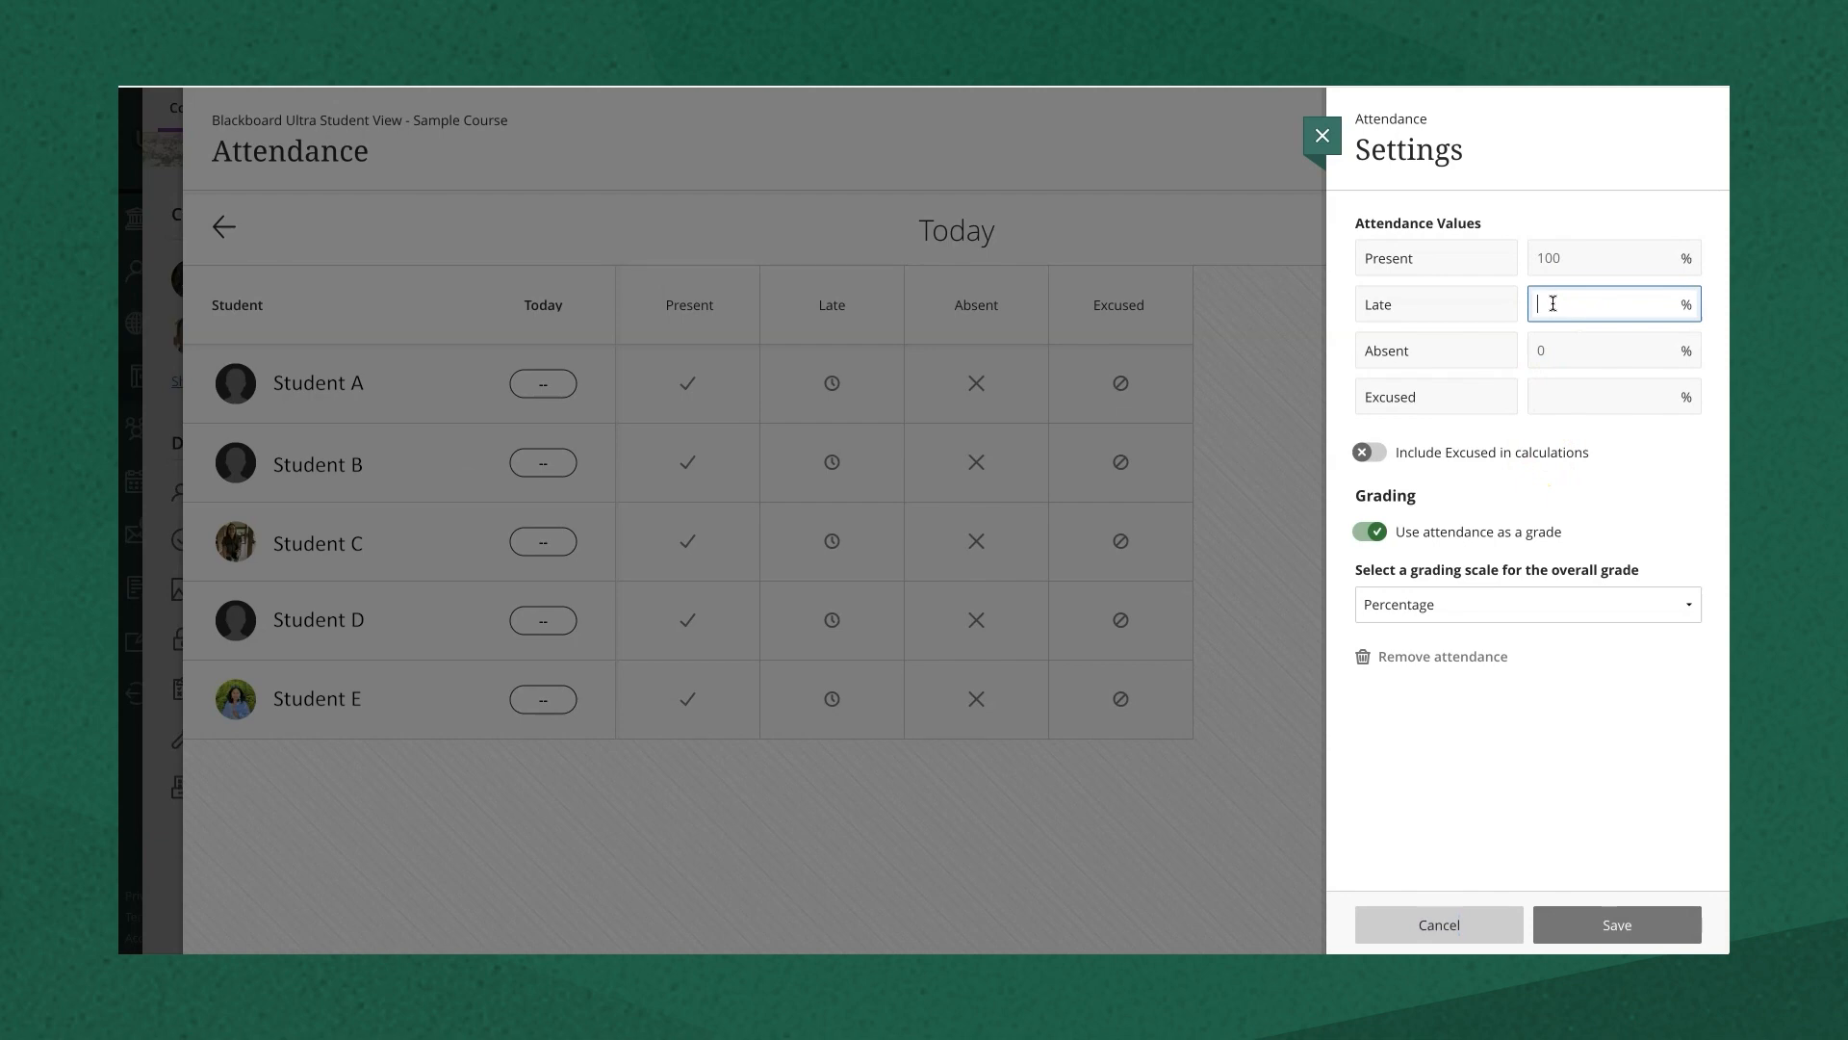
{"action": "type", "text": "90"}
{"action": "left_click", "coordinate": [1678, 486]}
{"action": "left_click", "coordinate": [1588, 604]}
{"action": "left_click", "coordinate": [1592, 605]}
{"action": "left_click", "coordinate": [1616, 926]}
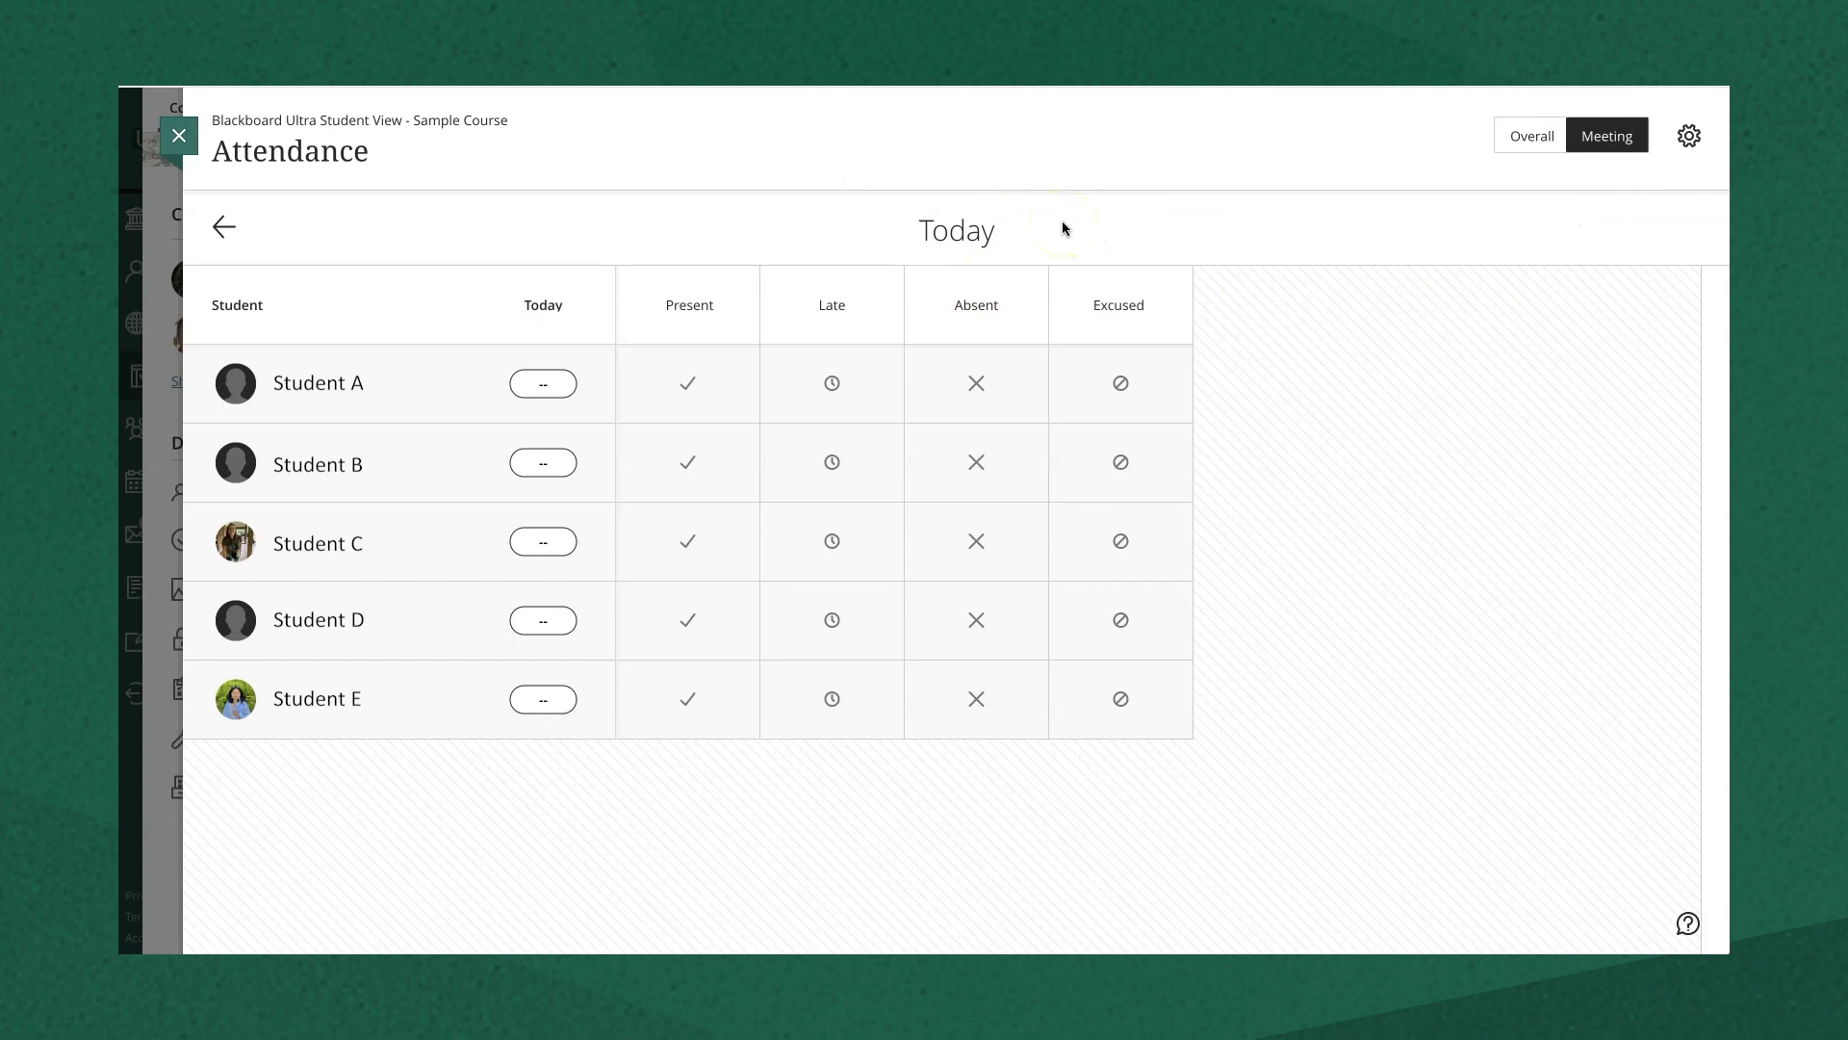
- In the Overall view, mark Students A through E Present for today
{"action": "left_click", "coordinate": [1517, 137]}
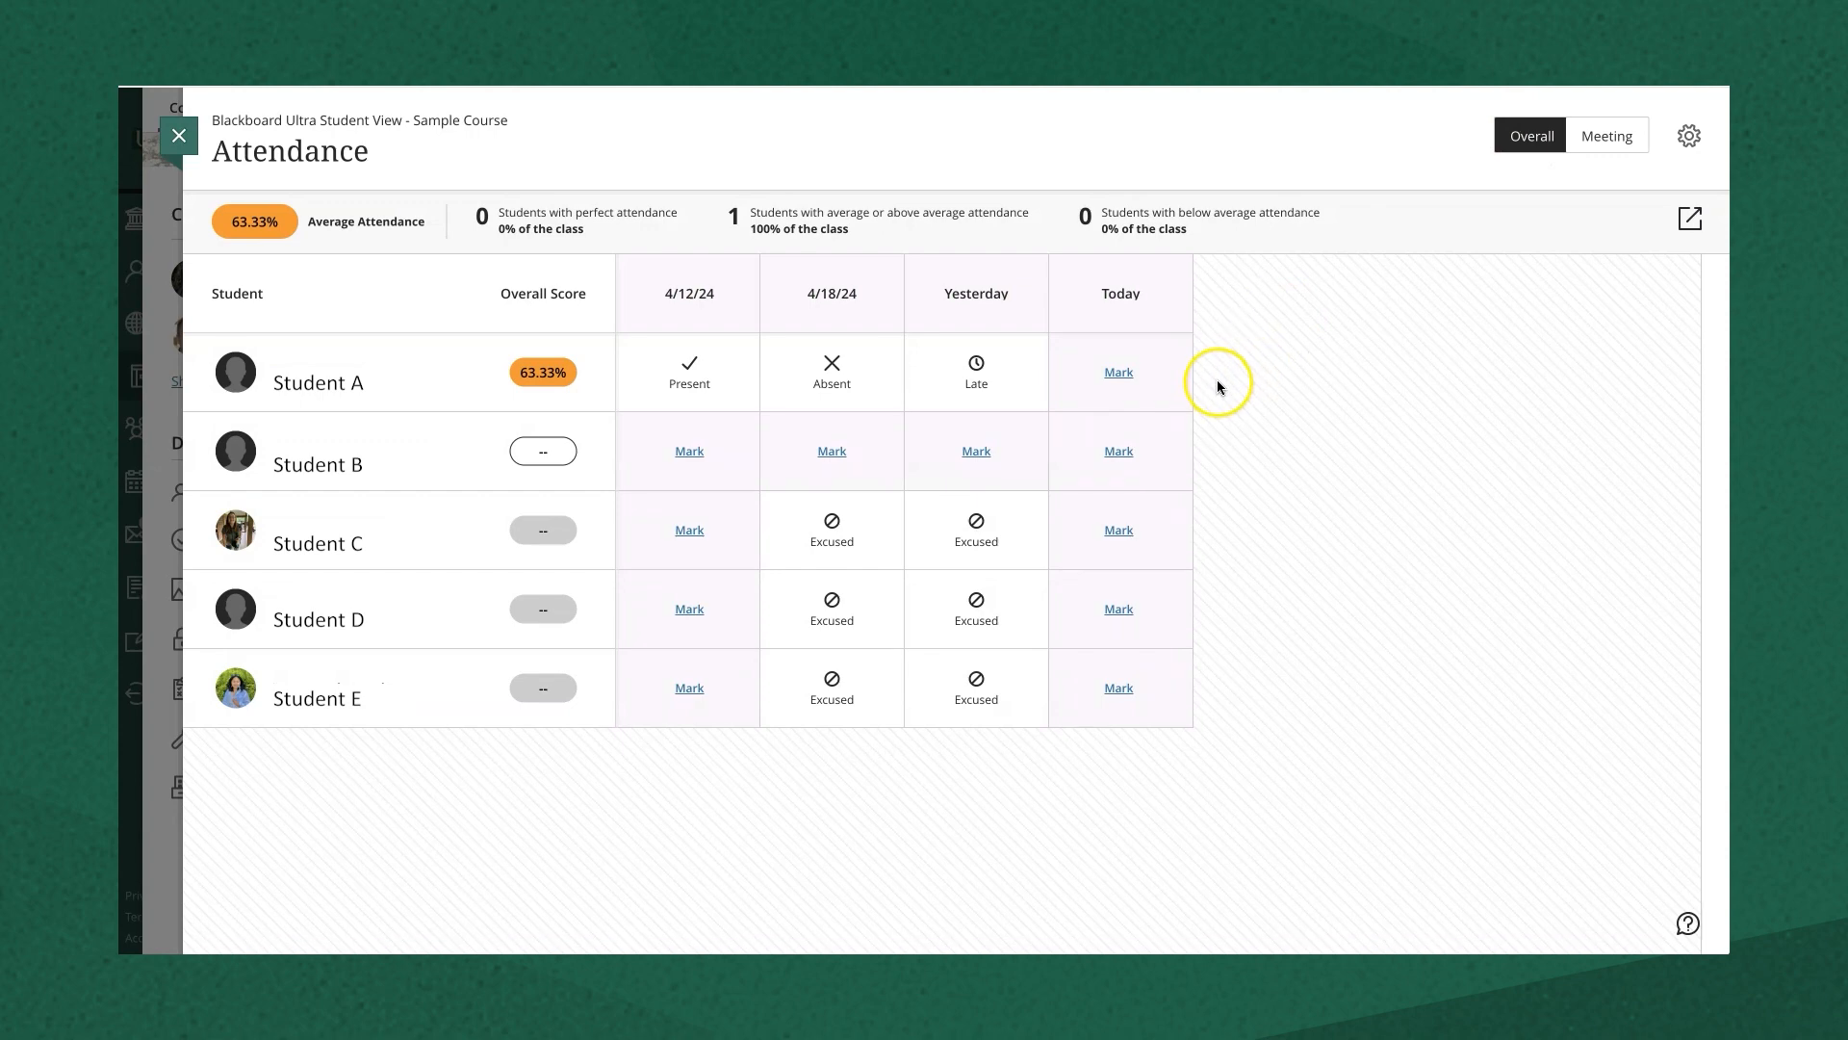
{"action": "left_click", "coordinate": [1120, 373]}
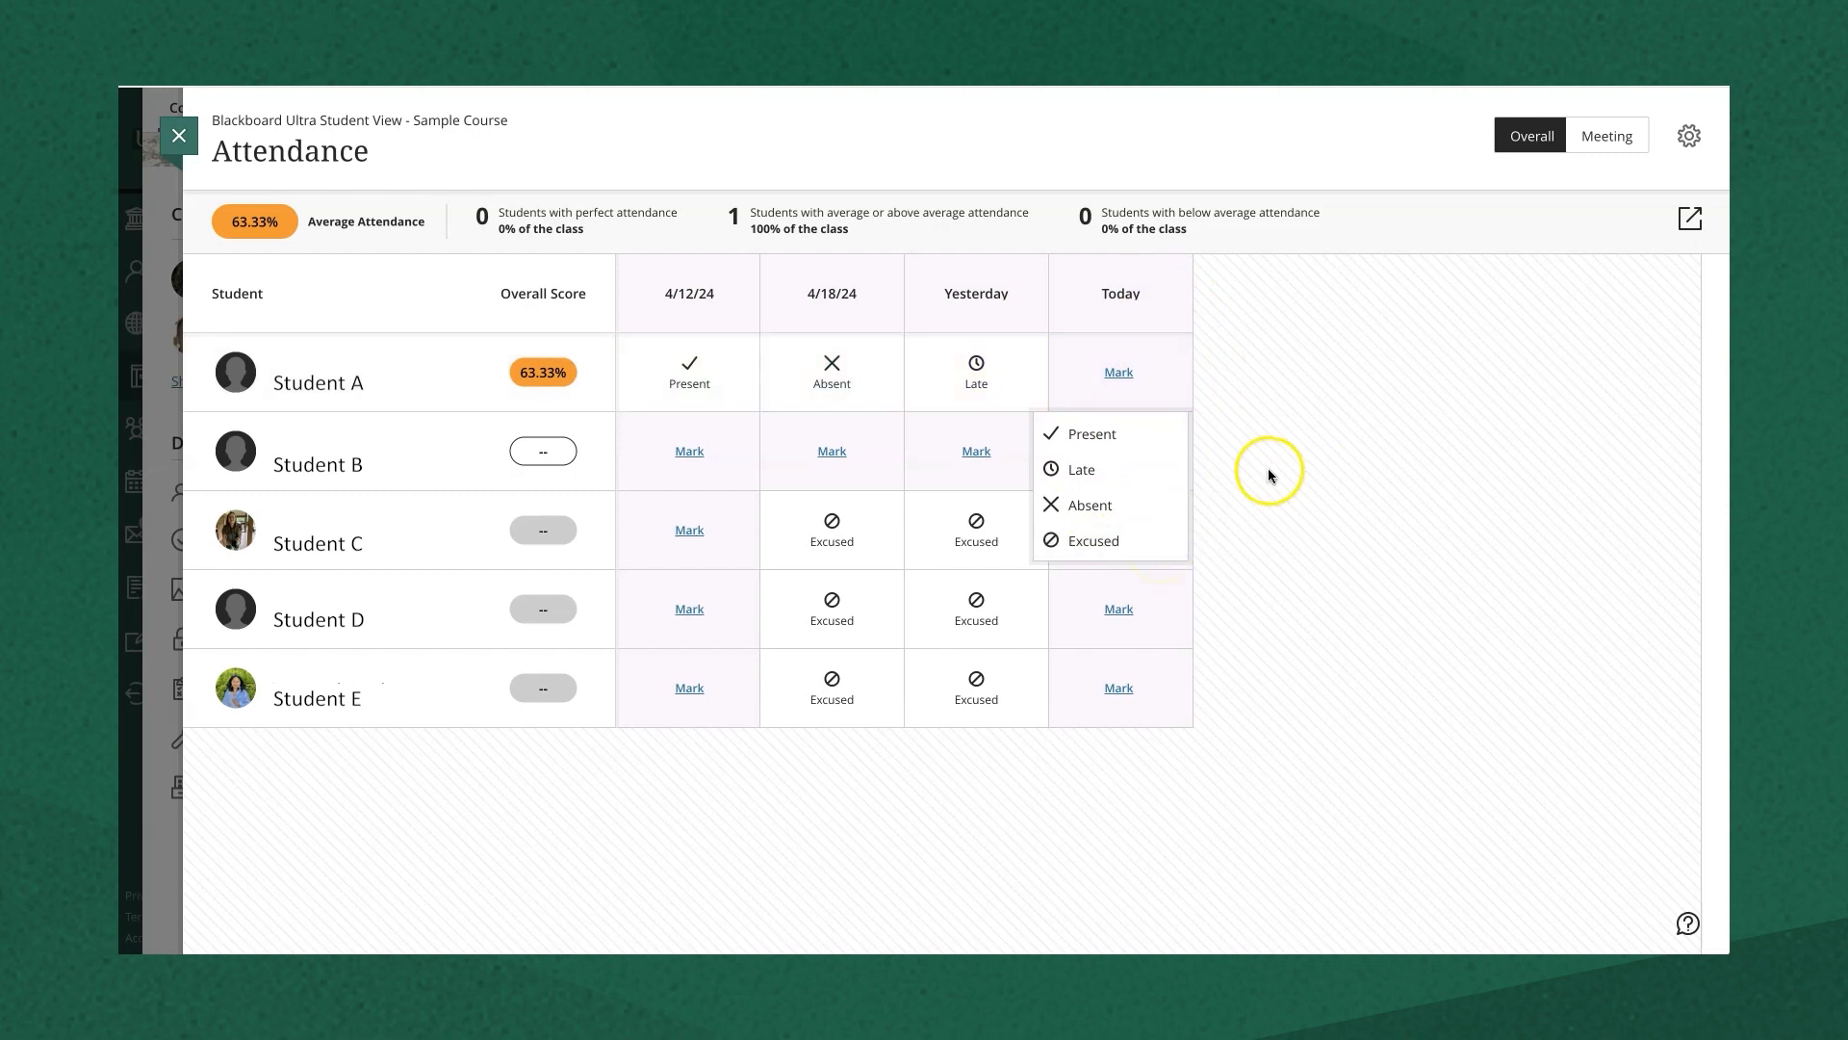
{"action": "left_click", "coordinate": [1085, 433]}
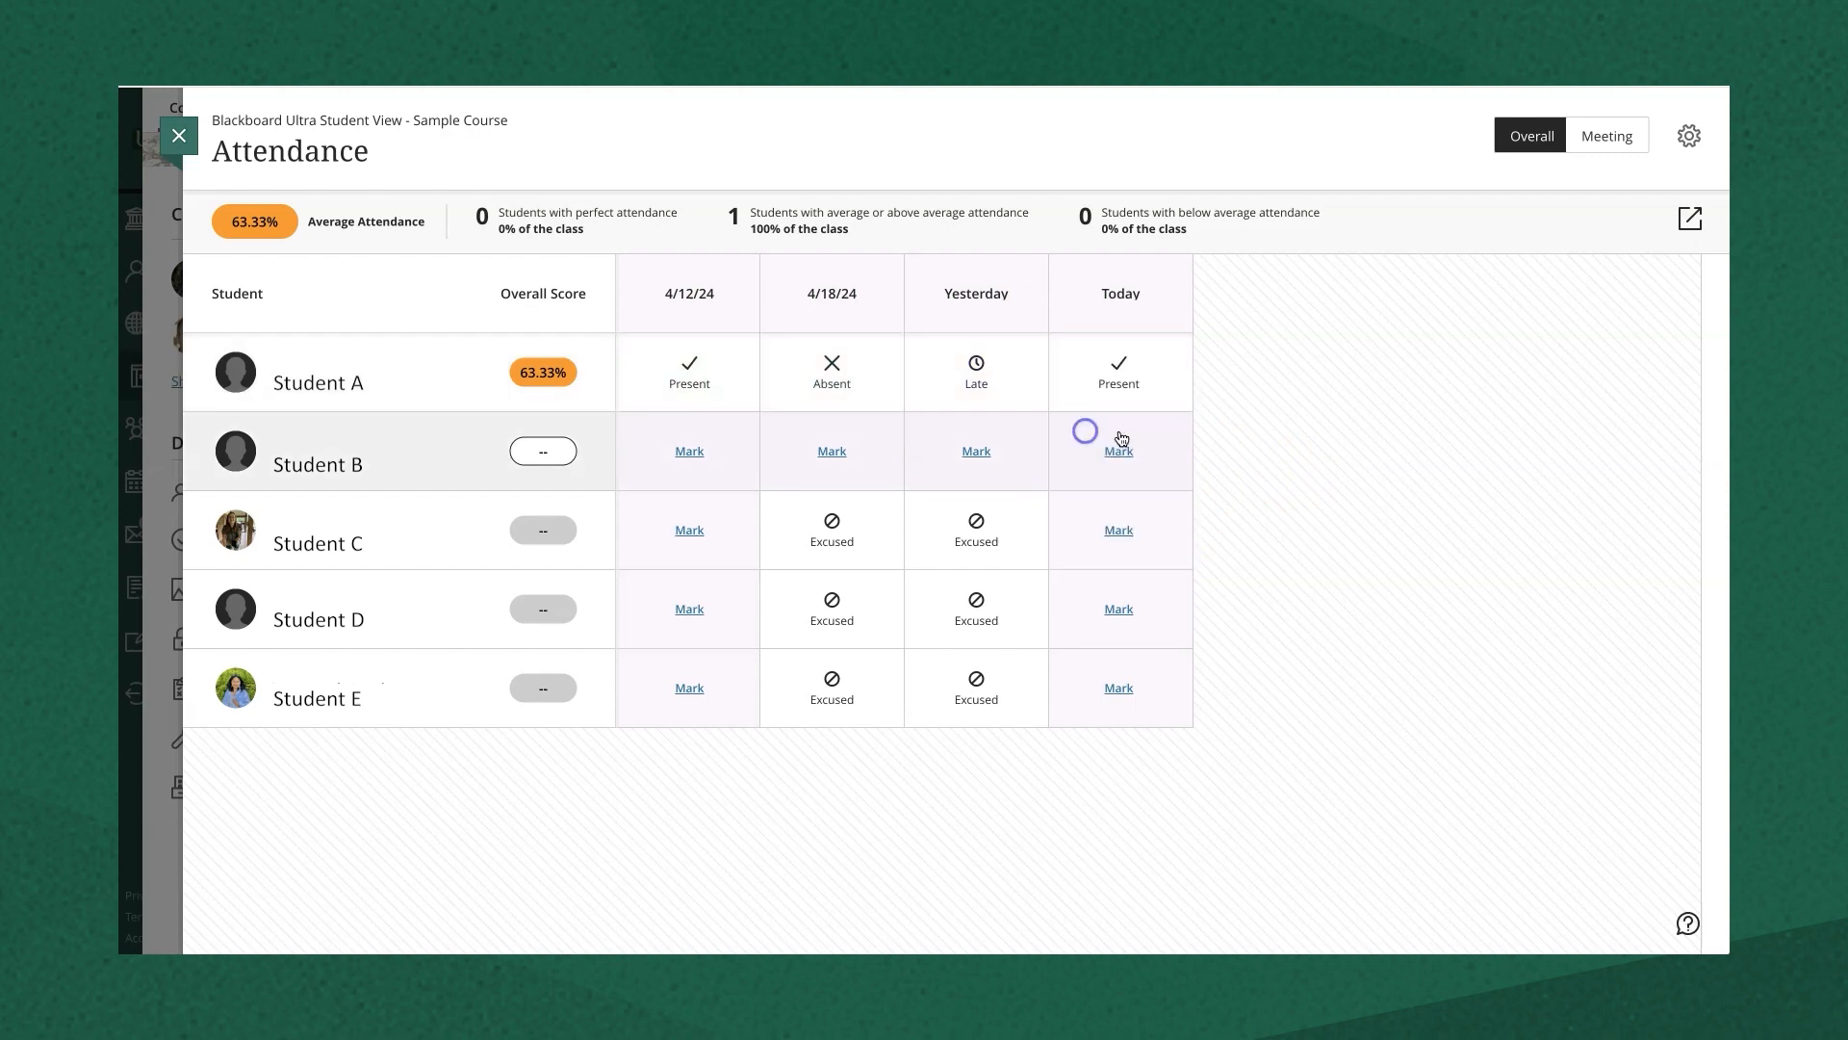
{"action": "left_click", "coordinate": [1117, 452]}
{"action": "left_click", "coordinate": [1091, 514]}
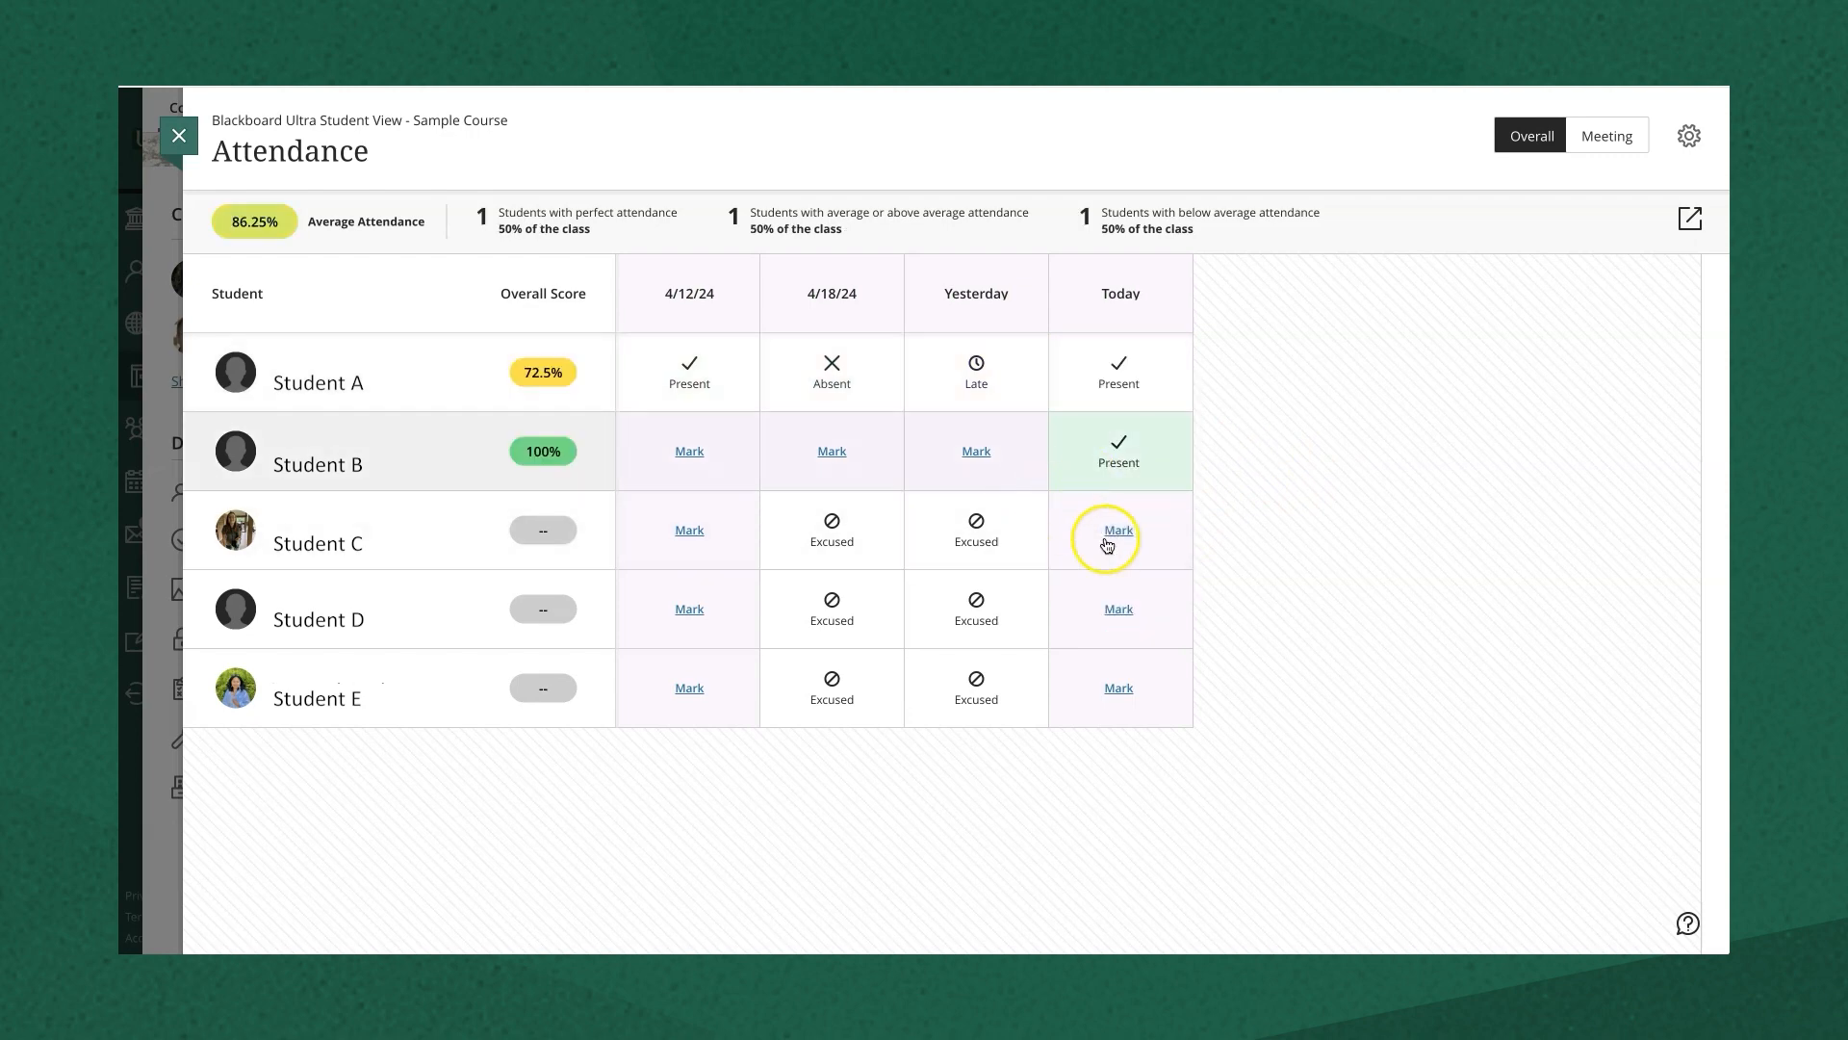
{"action": "left_click", "coordinate": [1118, 535]}
{"action": "left_click", "coordinate": [1090, 591]}
{"action": "left_click", "coordinate": [1118, 609]}
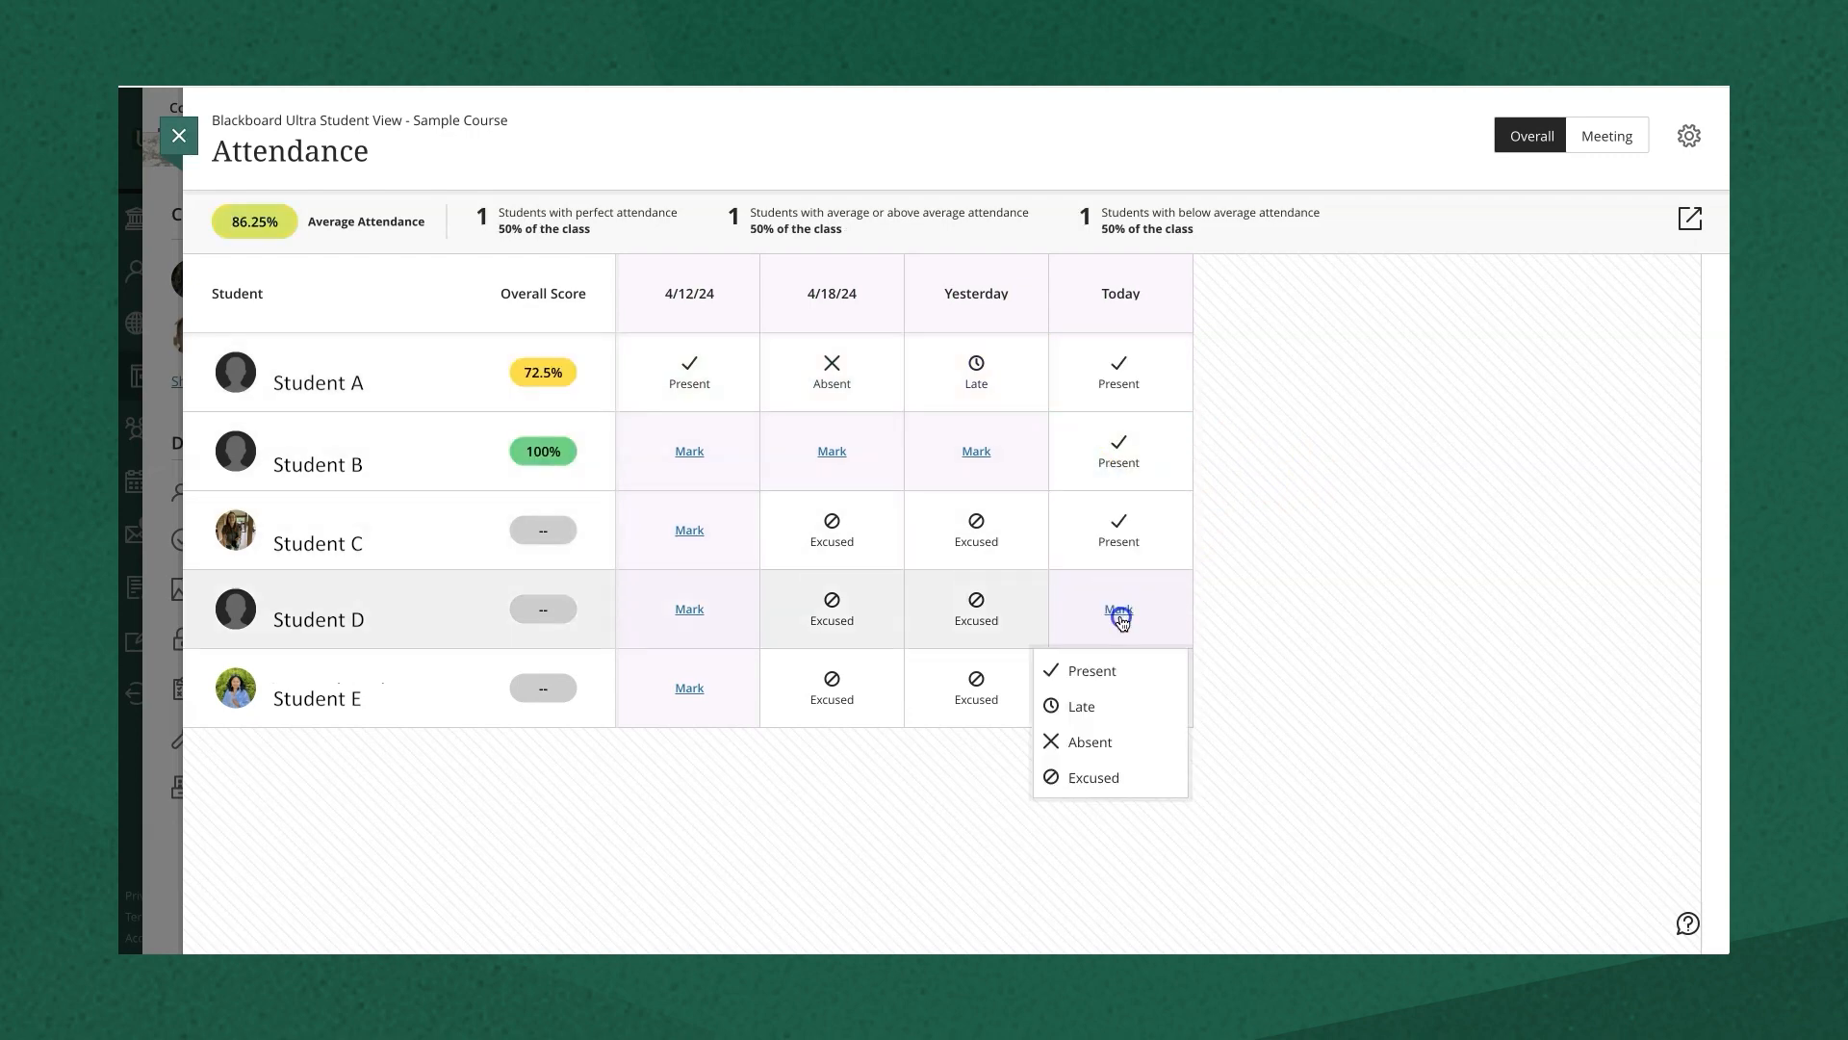
{"action": "left_click", "coordinate": [1093, 666]}
{"action": "left_click", "coordinate": [1118, 688]}
{"action": "left_click", "coordinate": [1090, 747]}
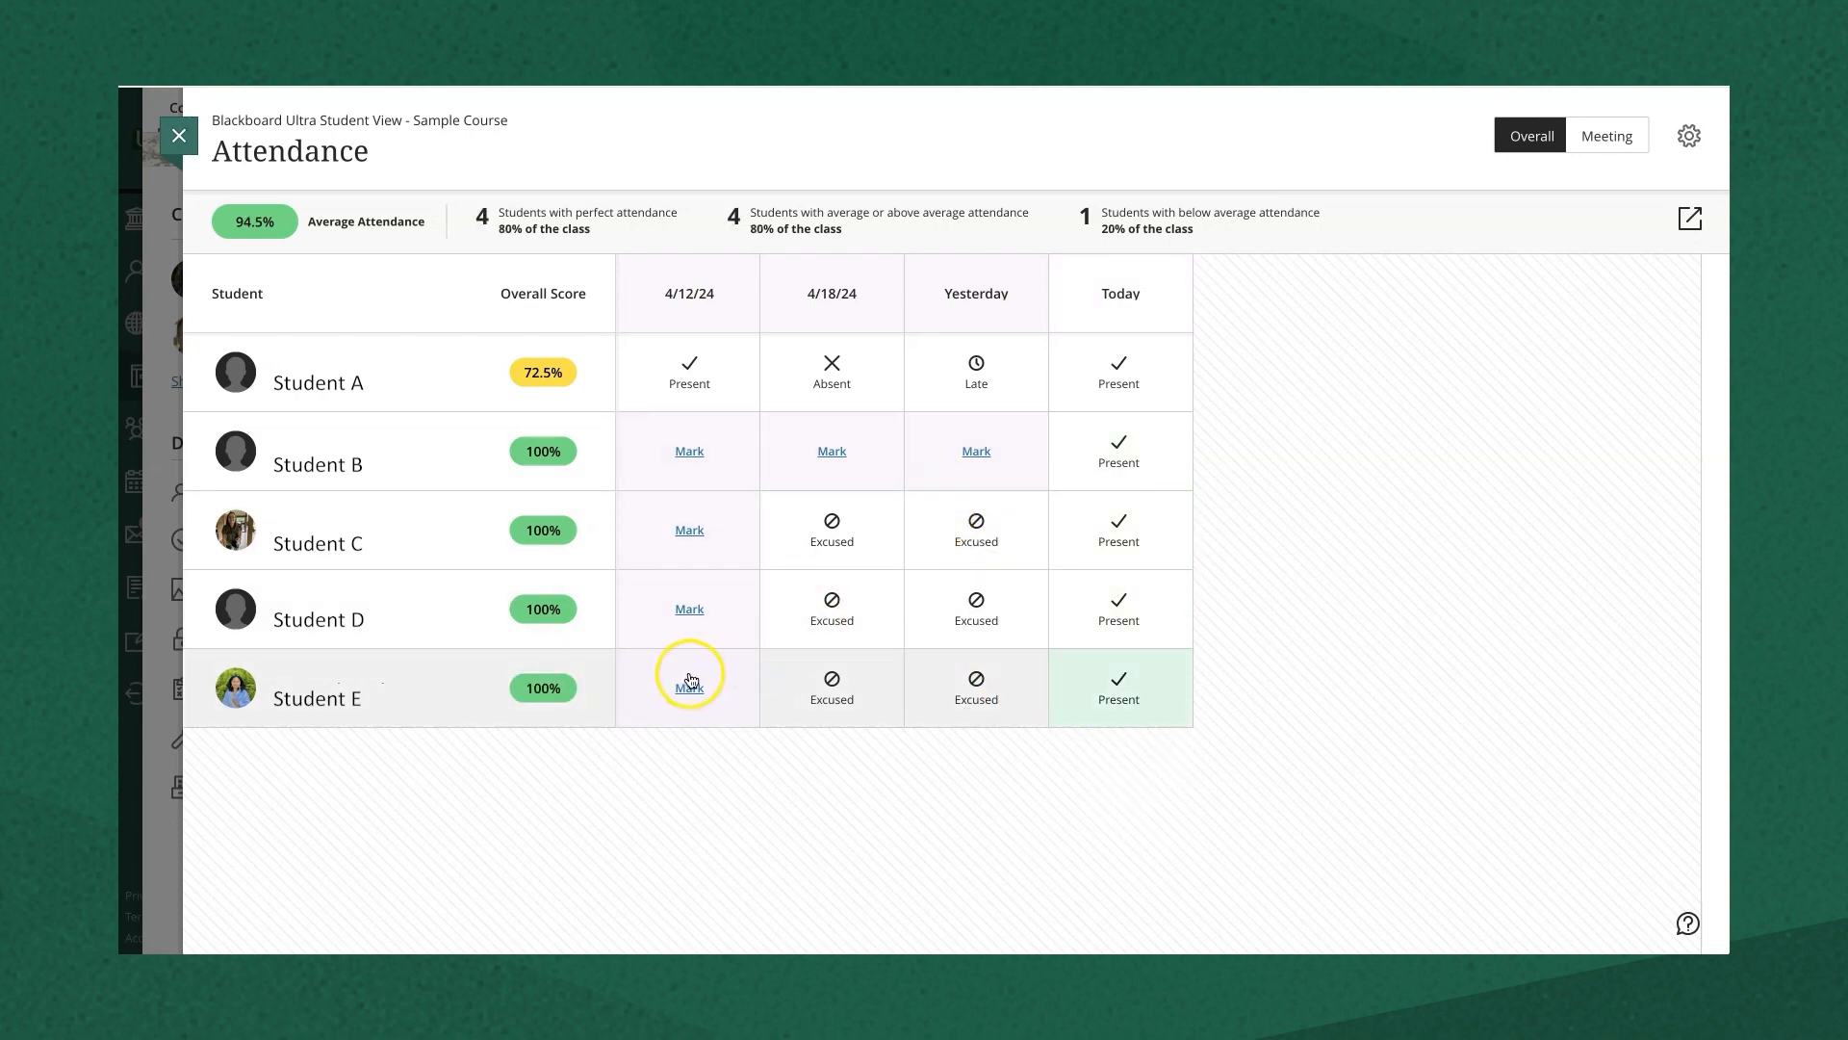
- Mark Student B Excused for yesterday and 4/18/24, Present on 4/12/24, then close the register
{"action": "left_click", "coordinate": [975, 452]}
{"action": "left_click", "coordinate": [942, 621]}
{"action": "left_click", "coordinate": [827, 454]}
{"action": "left_click", "coordinate": [824, 619]}
{"action": "left_click", "coordinate": [706, 452]}
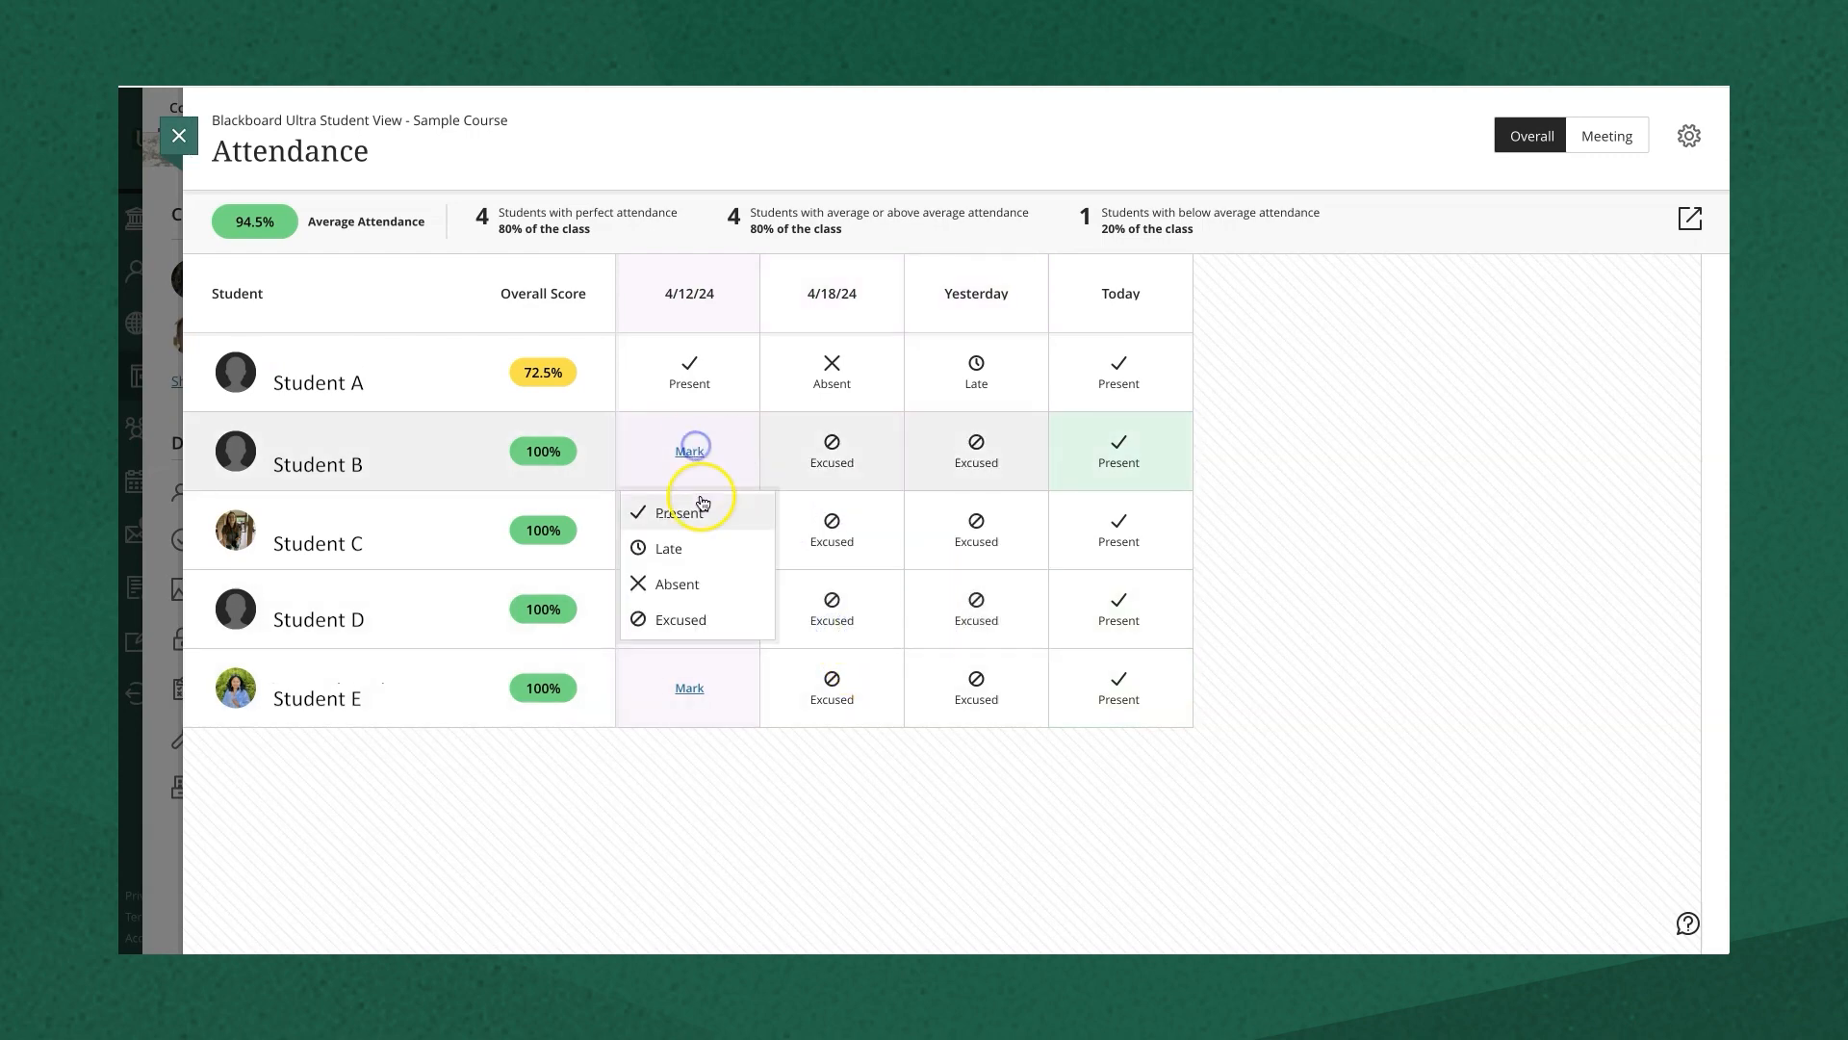
{"action": "left_click", "coordinate": [705, 518]}
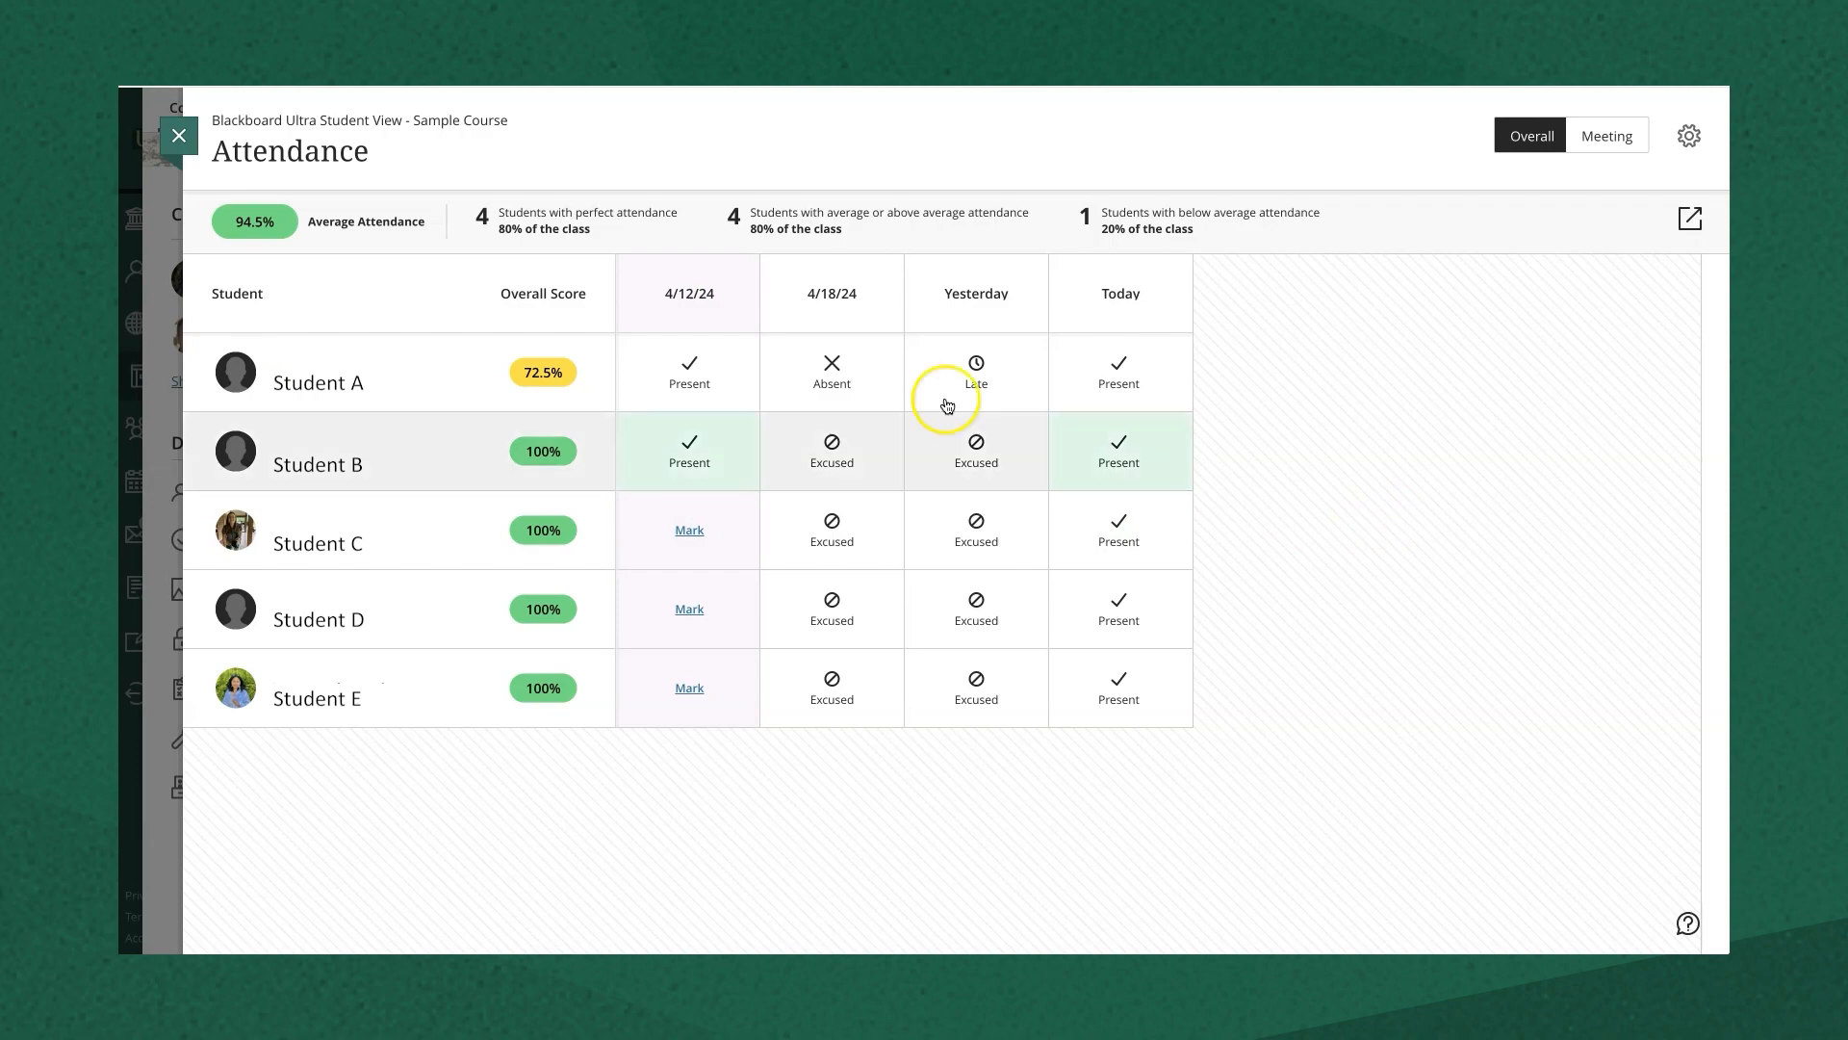
{"action": "left_click", "coordinate": [180, 136]}
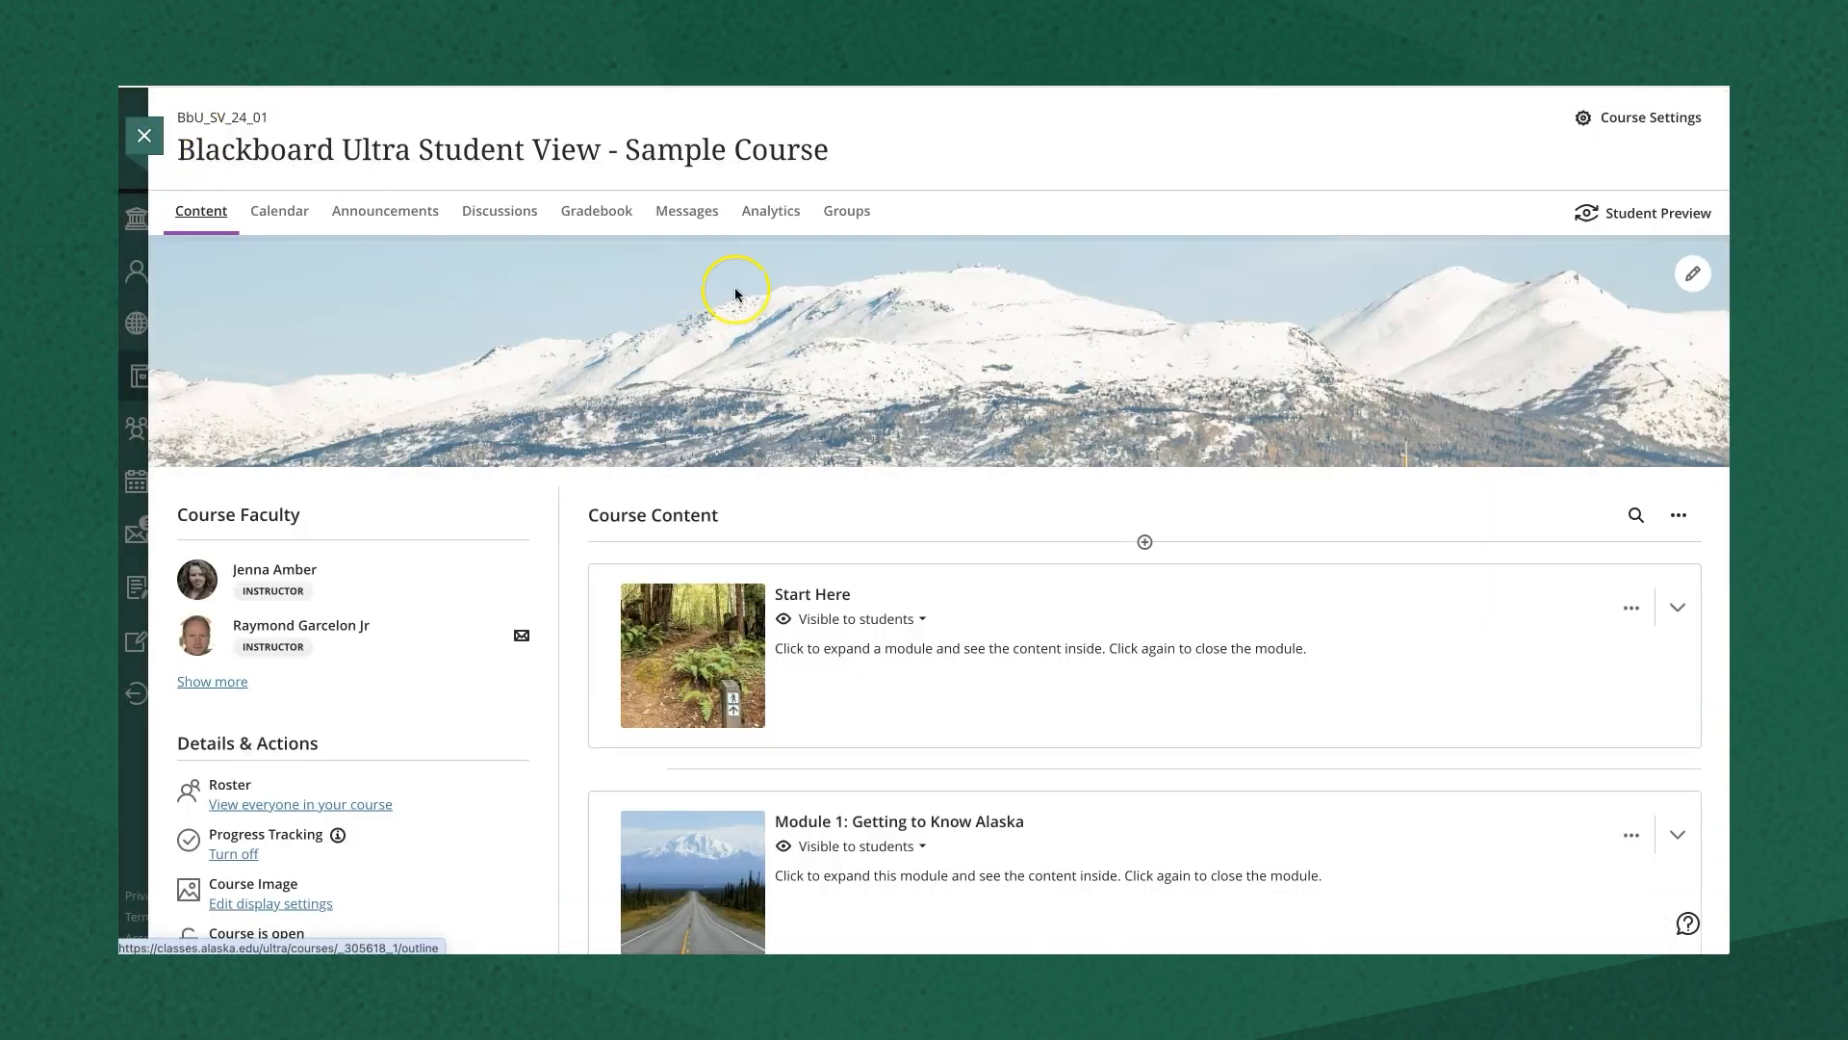
- Open the Attendance gradable item from the Gradebook in Overall view
{"action": "left_click", "coordinate": [599, 214]}
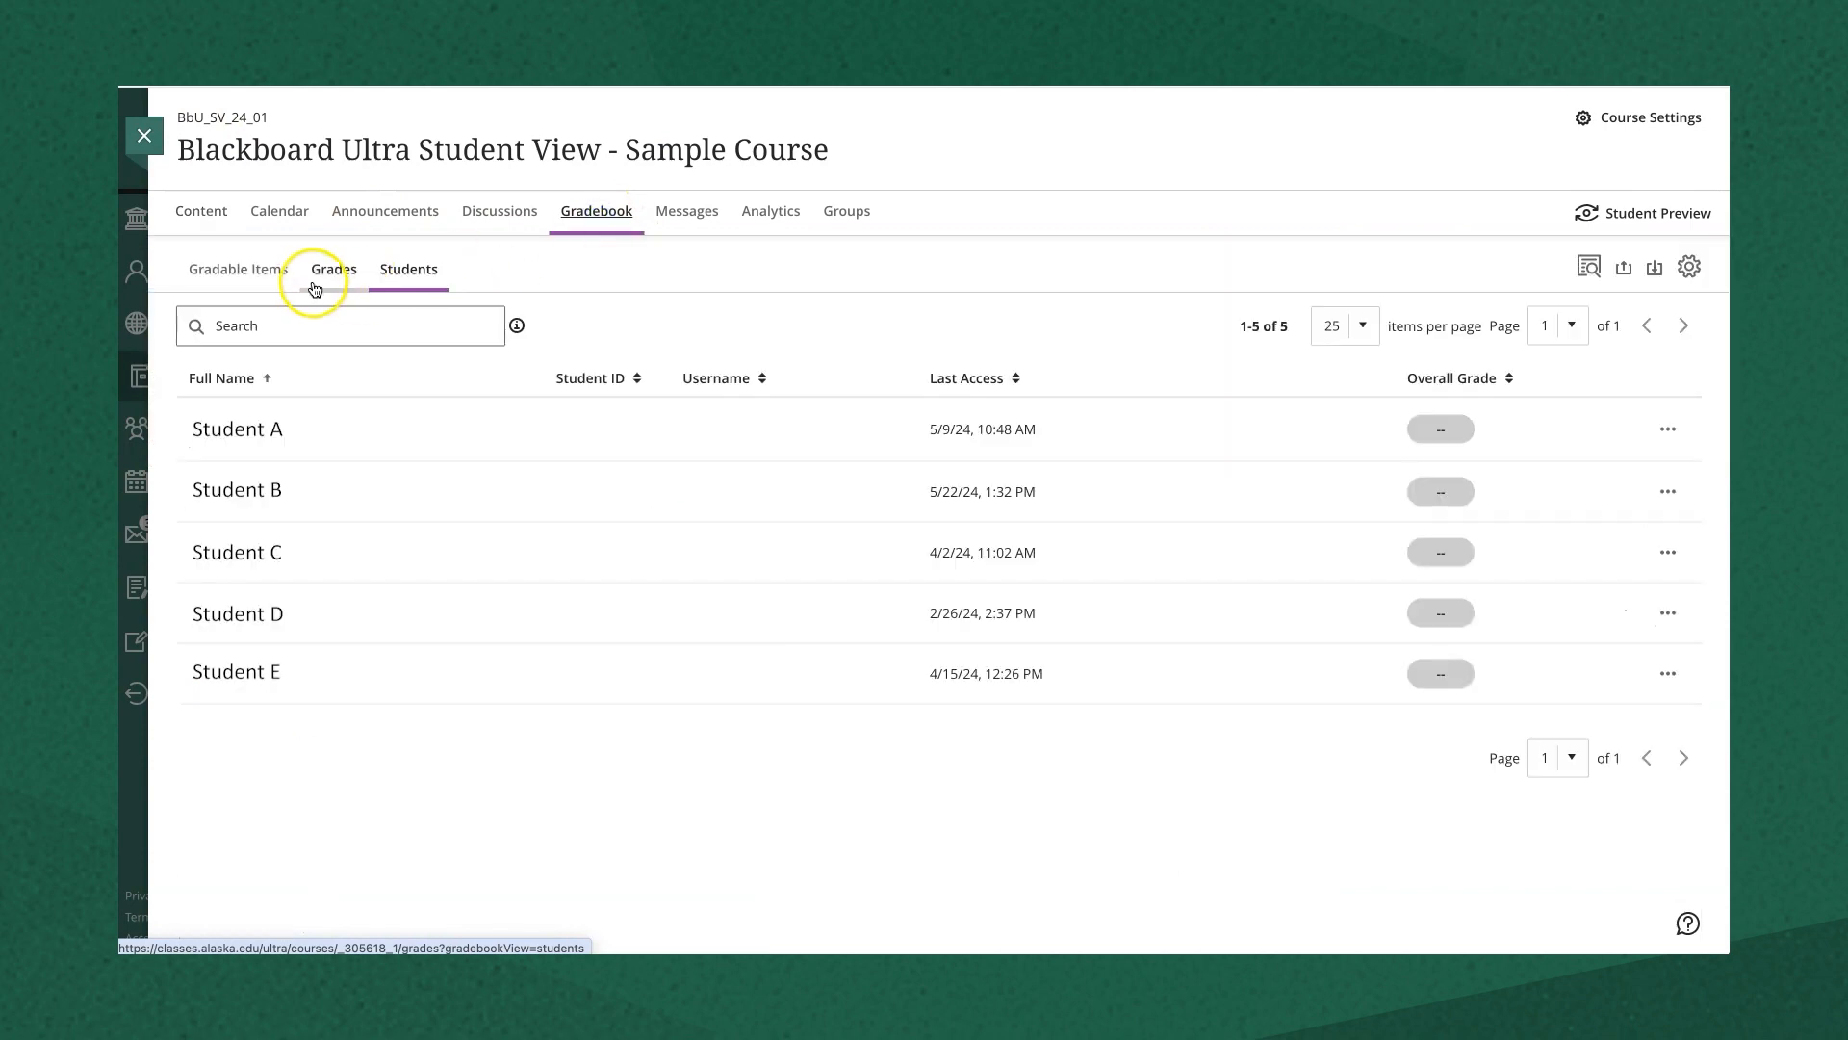
{"action": "left_click", "coordinate": [279, 280]}
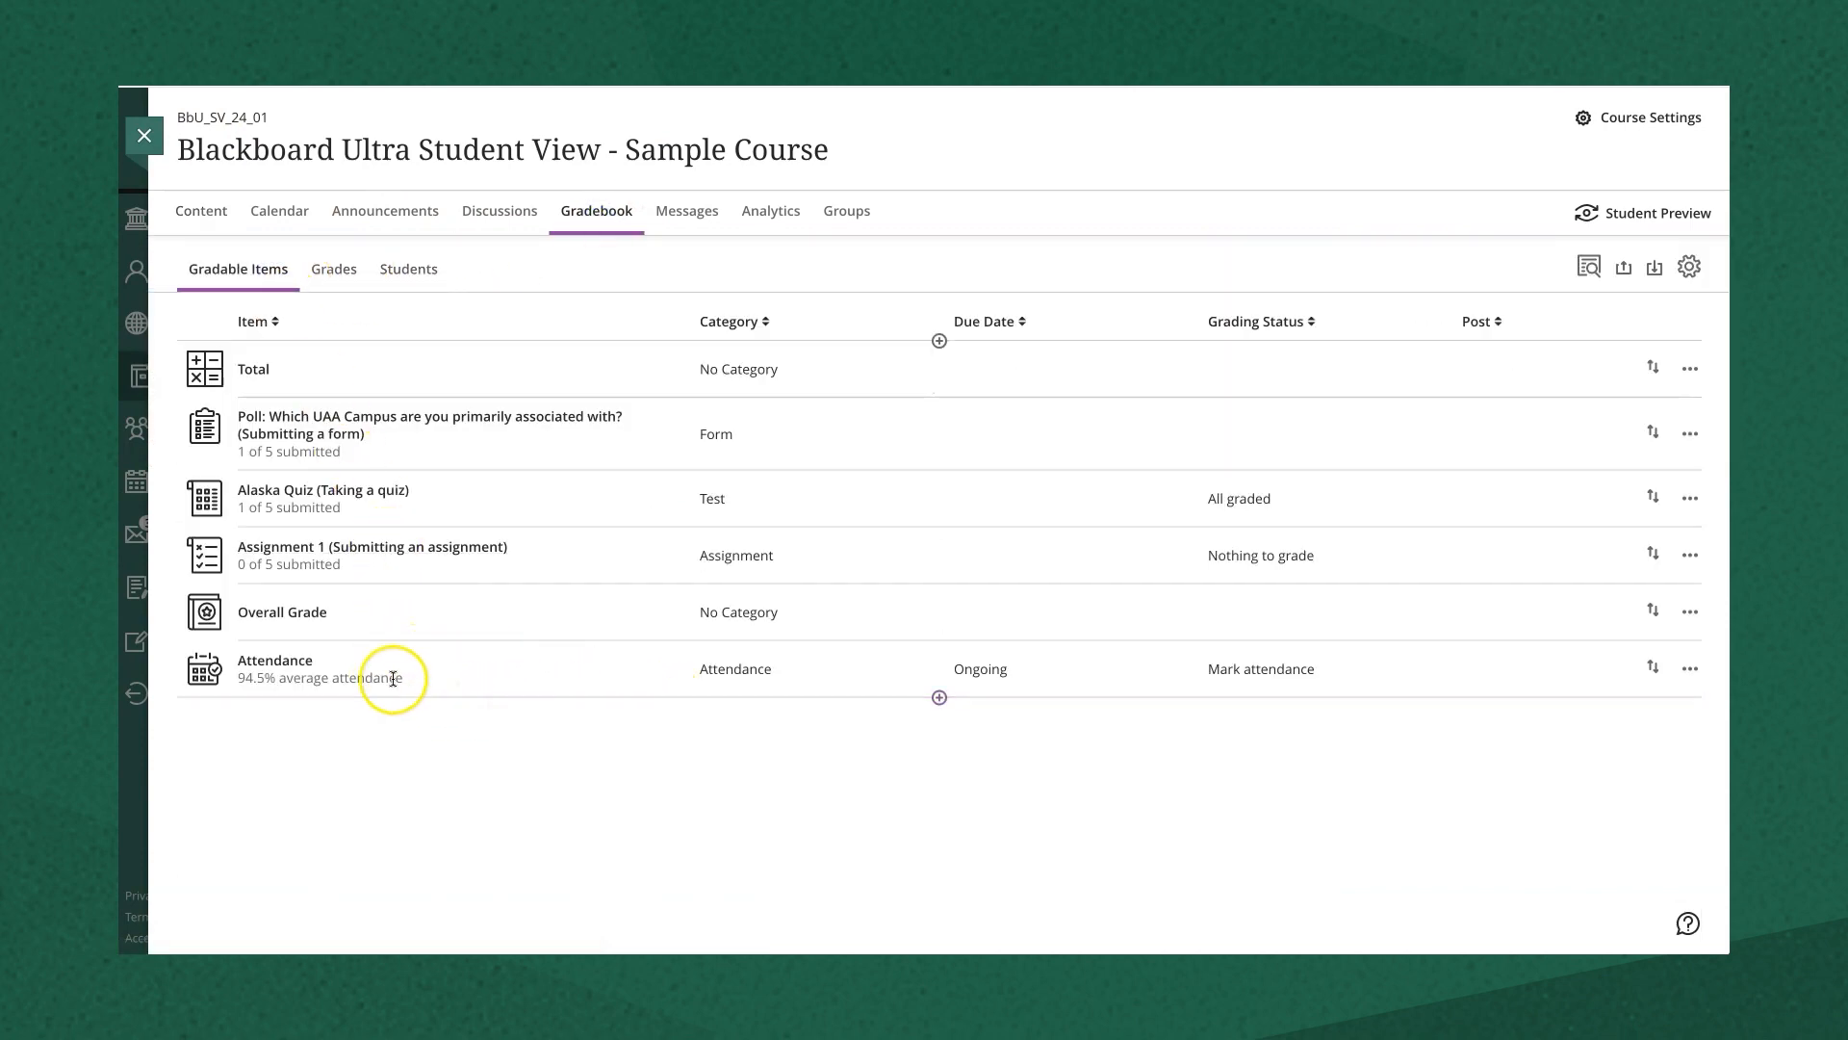
{"action": "left_click", "coordinate": [276, 661]}
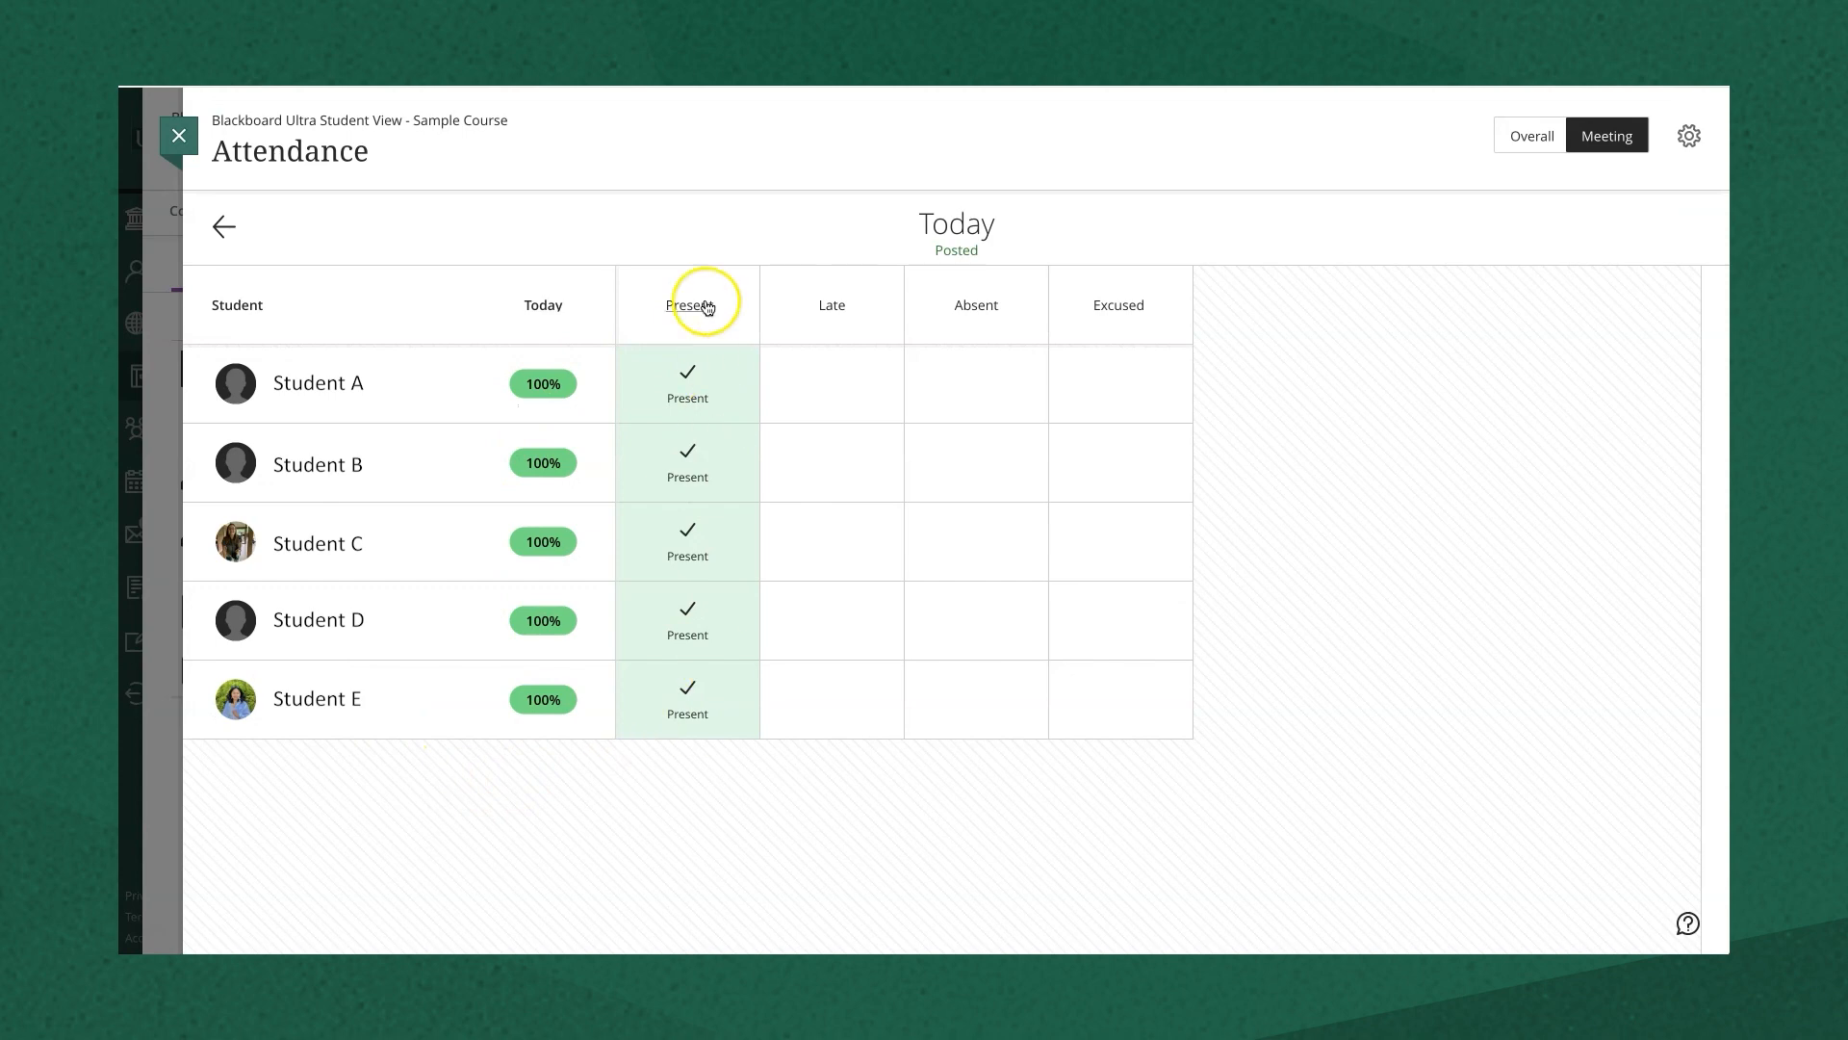
{"action": "left_click", "coordinate": [1527, 144]}
- Mark Students C, D and E Absent on 4/12/24
{"action": "left_click", "coordinate": [687, 525]}
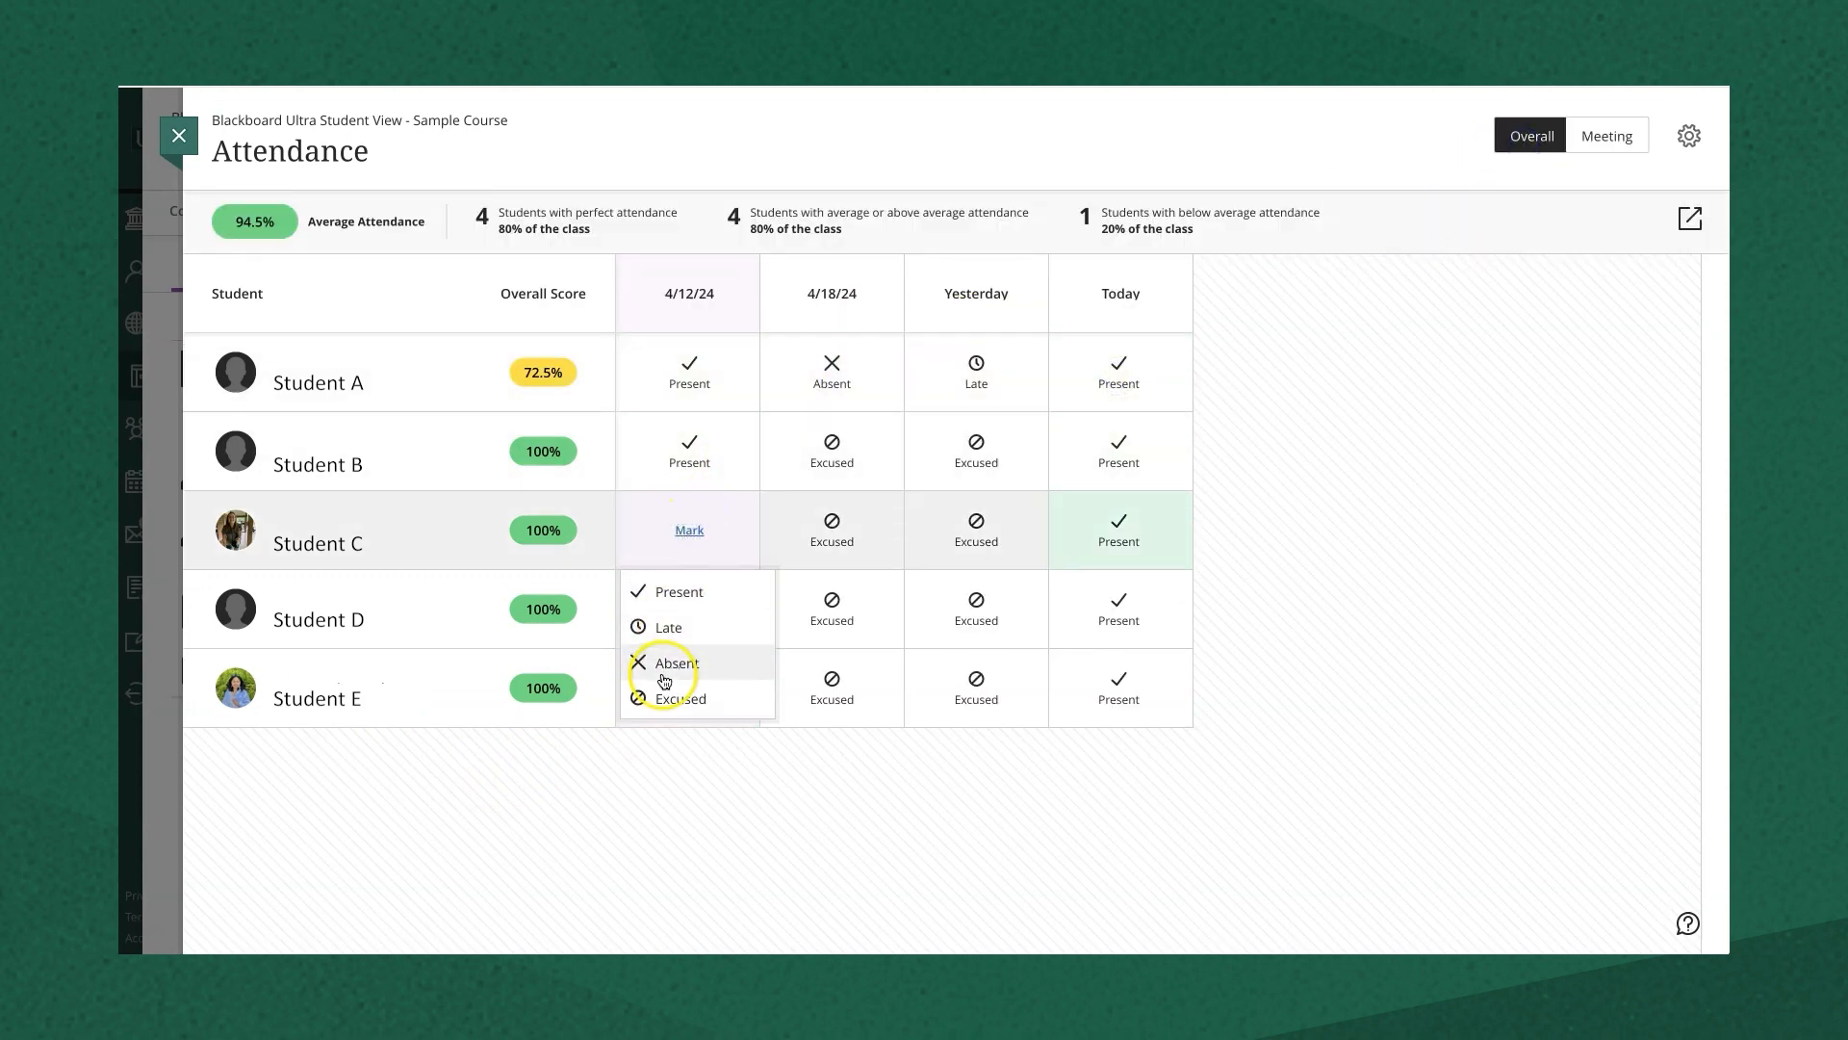
{"action": "left_click", "coordinate": [664, 674]}
{"action": "left_click", "coordinate": [680, 619]}
{"action": "left_click", "coordinate": [679, 741]}
{"action": "left_click", "coordinate": [680, 695]}
{"action": "left_click", "coordinate": [677, 826]}
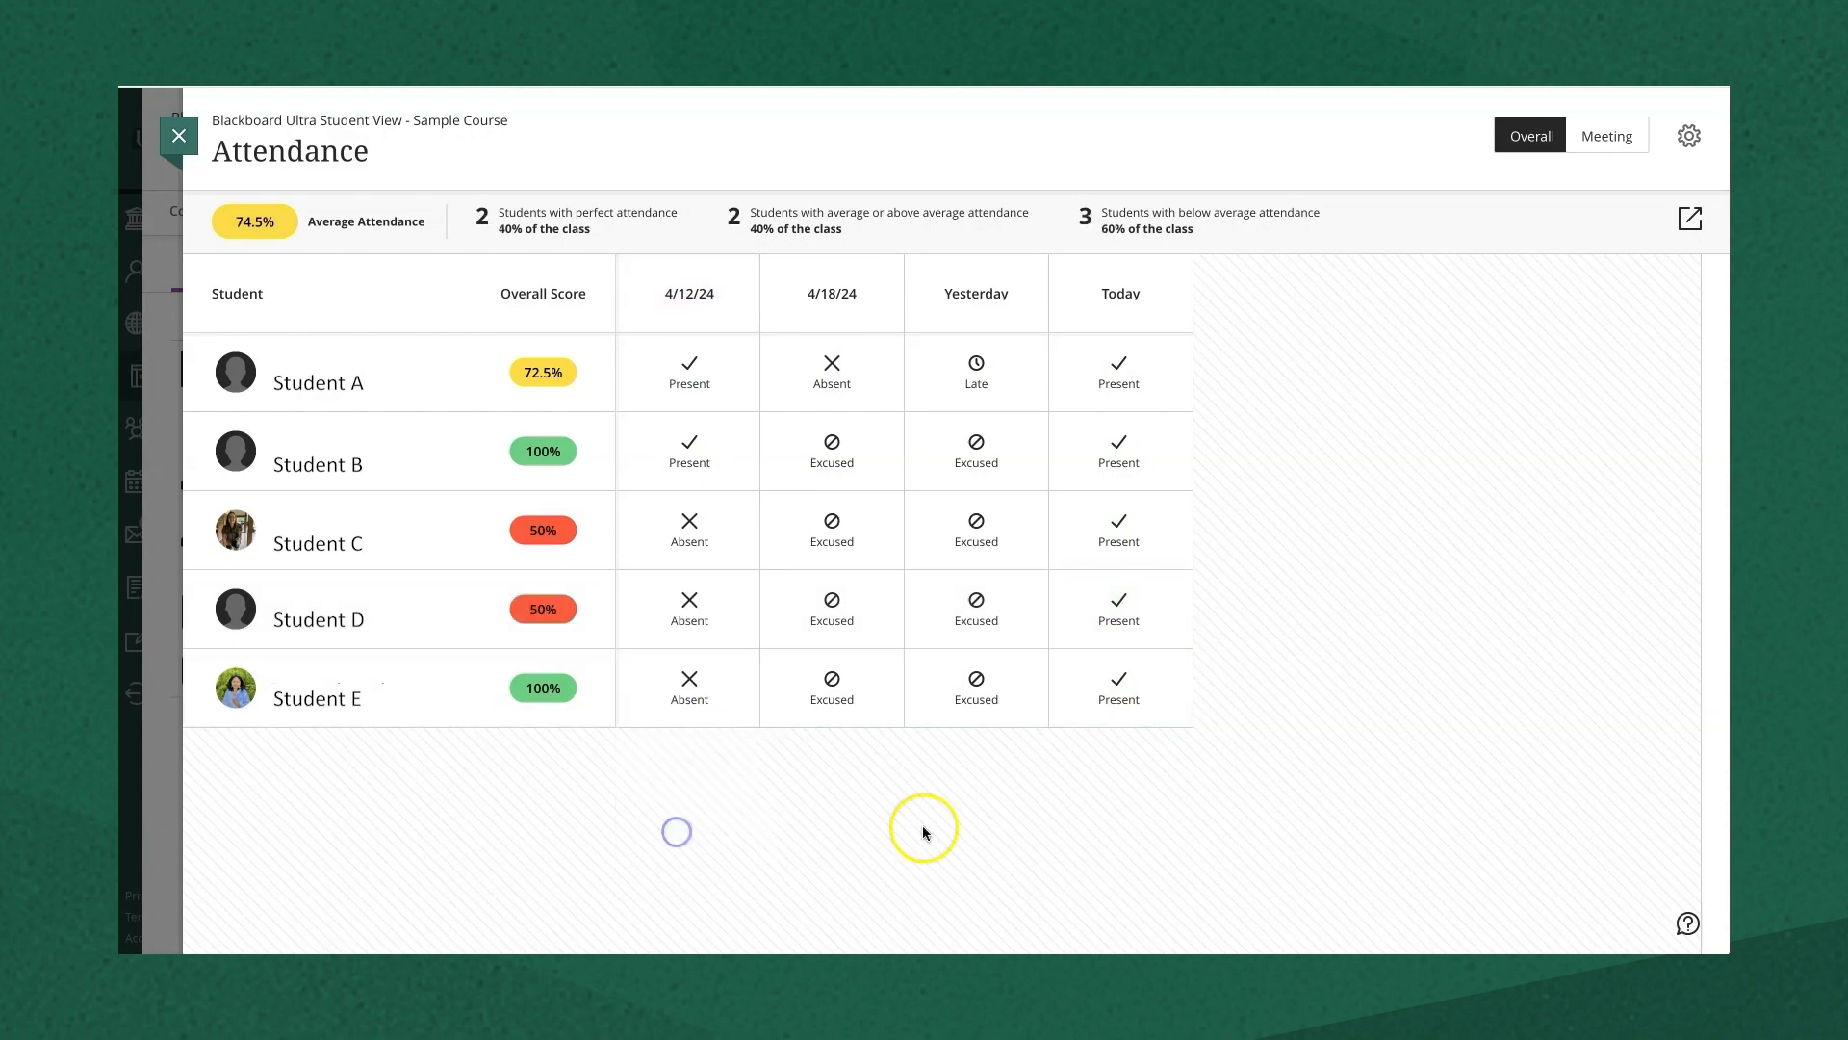
- Close the attendance register and launch Student Preview
{"action": "left_click", "coordinate": [179, 136]}
{"action": "left_click", "coordinate": [1604, 202]}
{"action": "left_click", "coordinate": [1052, 426]}
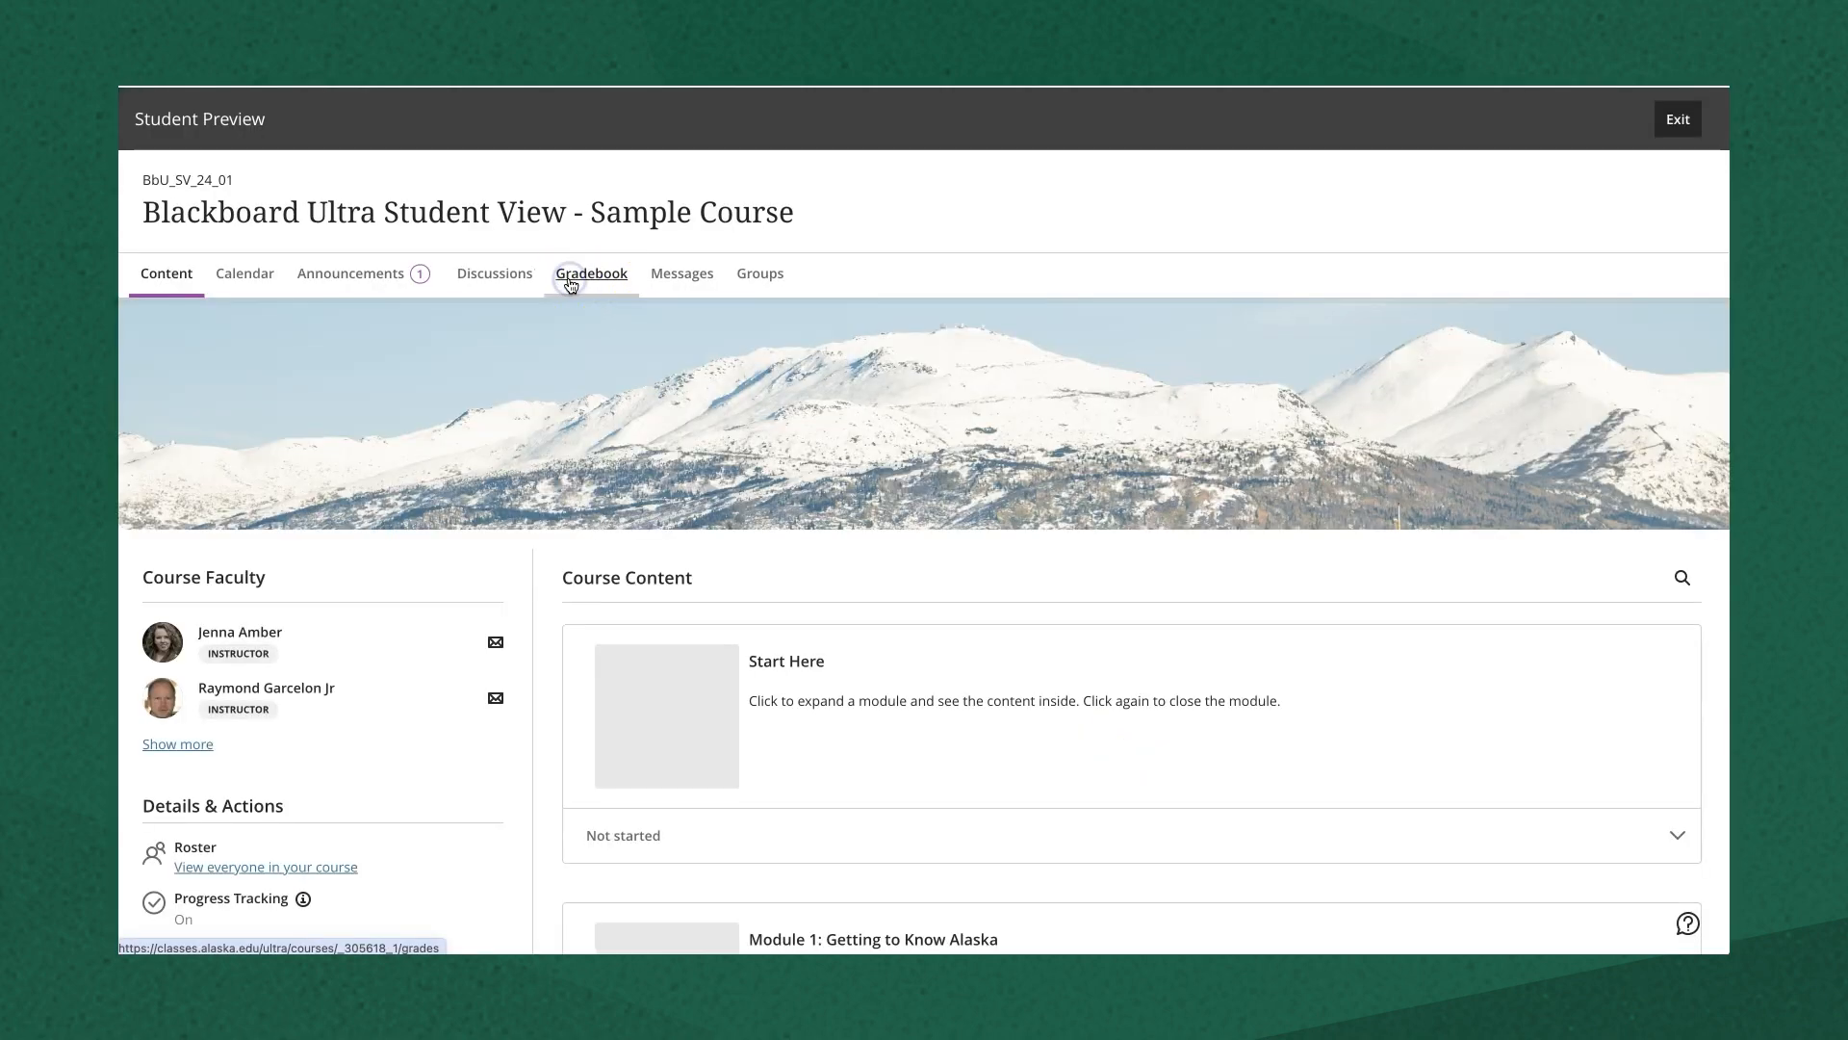
- In Student Preview, review the Attendance grade details in the Gradebook, then return to Content
{"action": "left_click", "coordinate": [571, 283]}
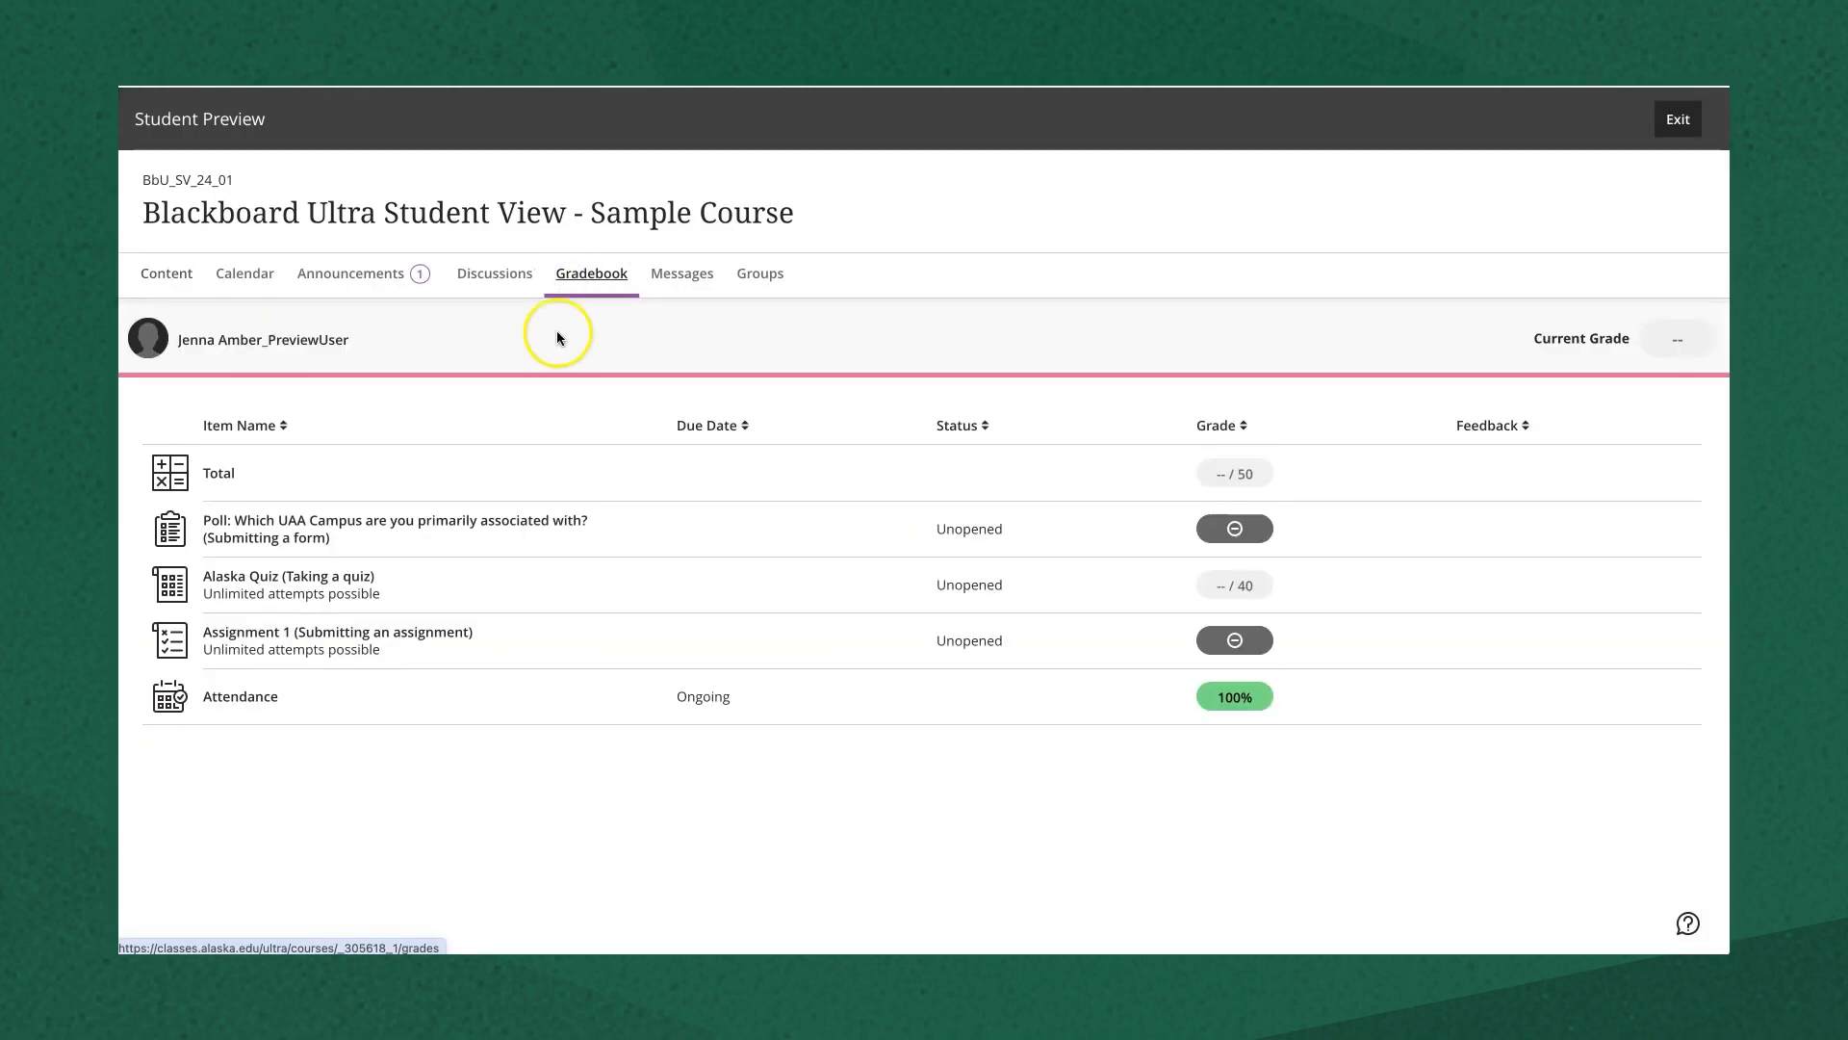
{"action": "left_click", "coordinate": [260, 707]}
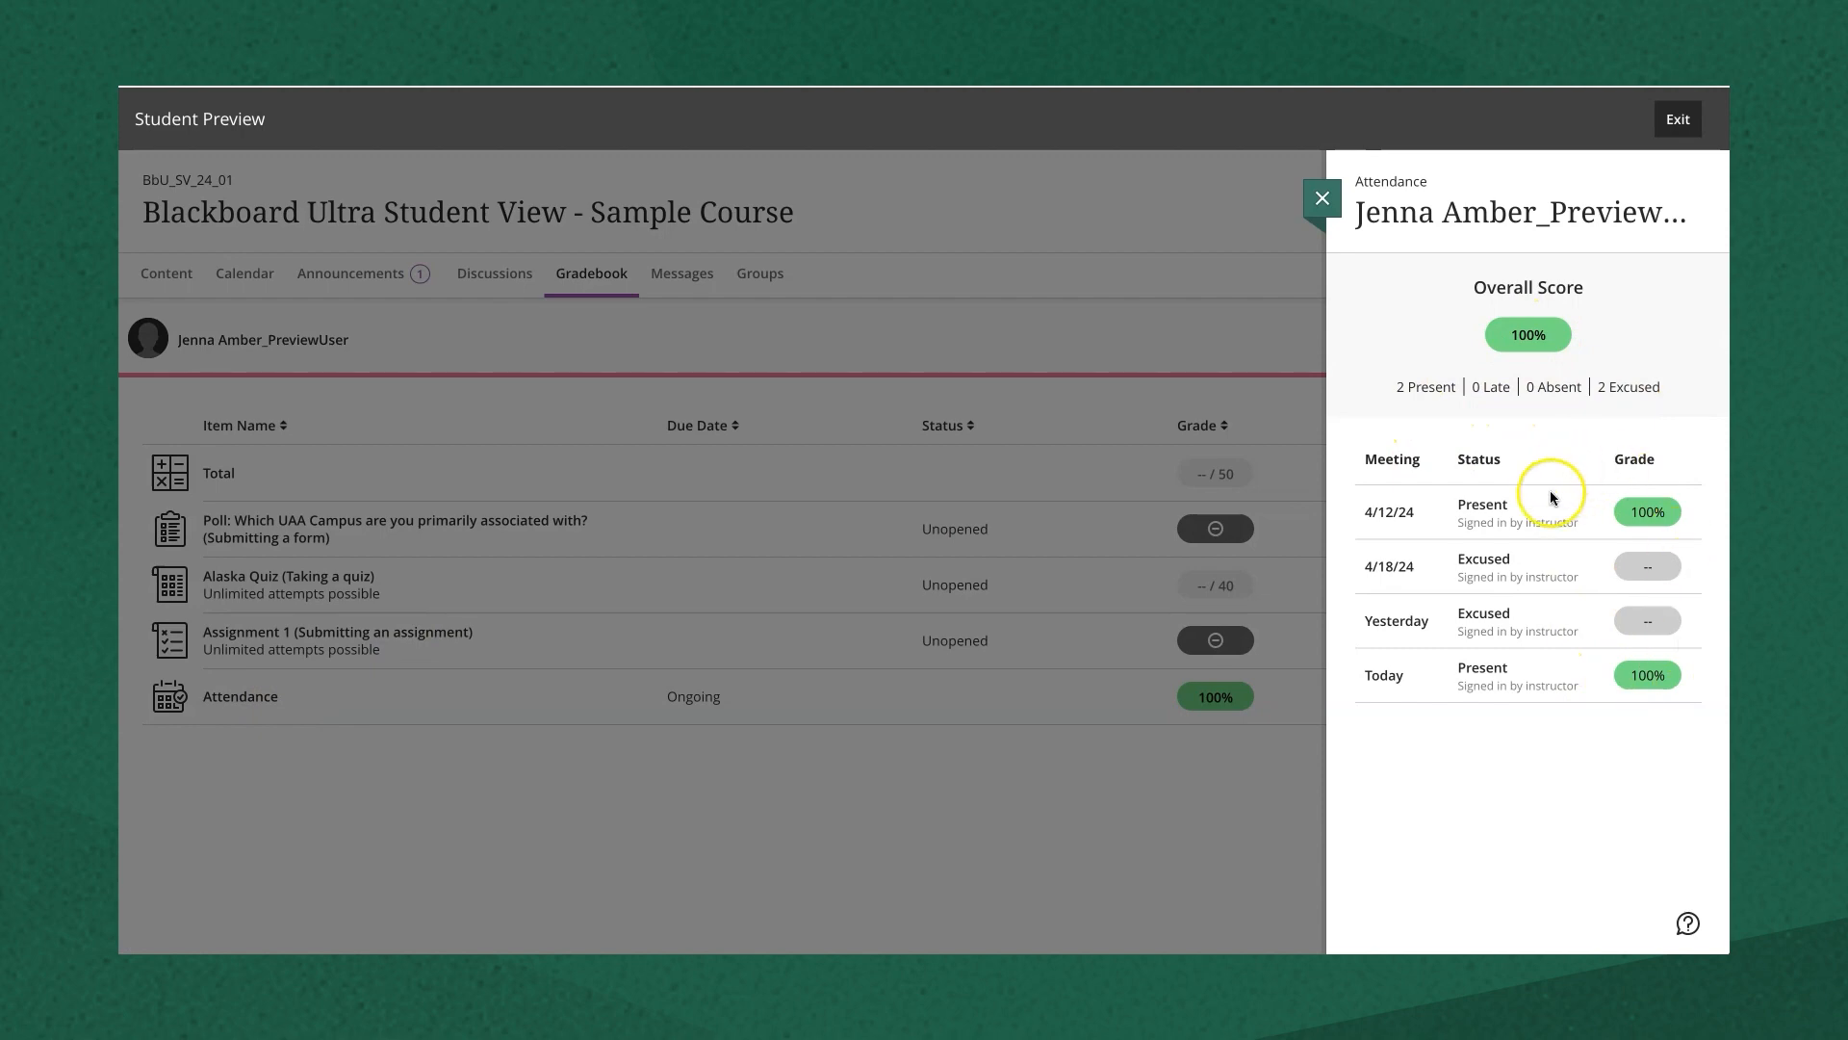
{"action": "left_click", "coordinate": [1324, 200]}
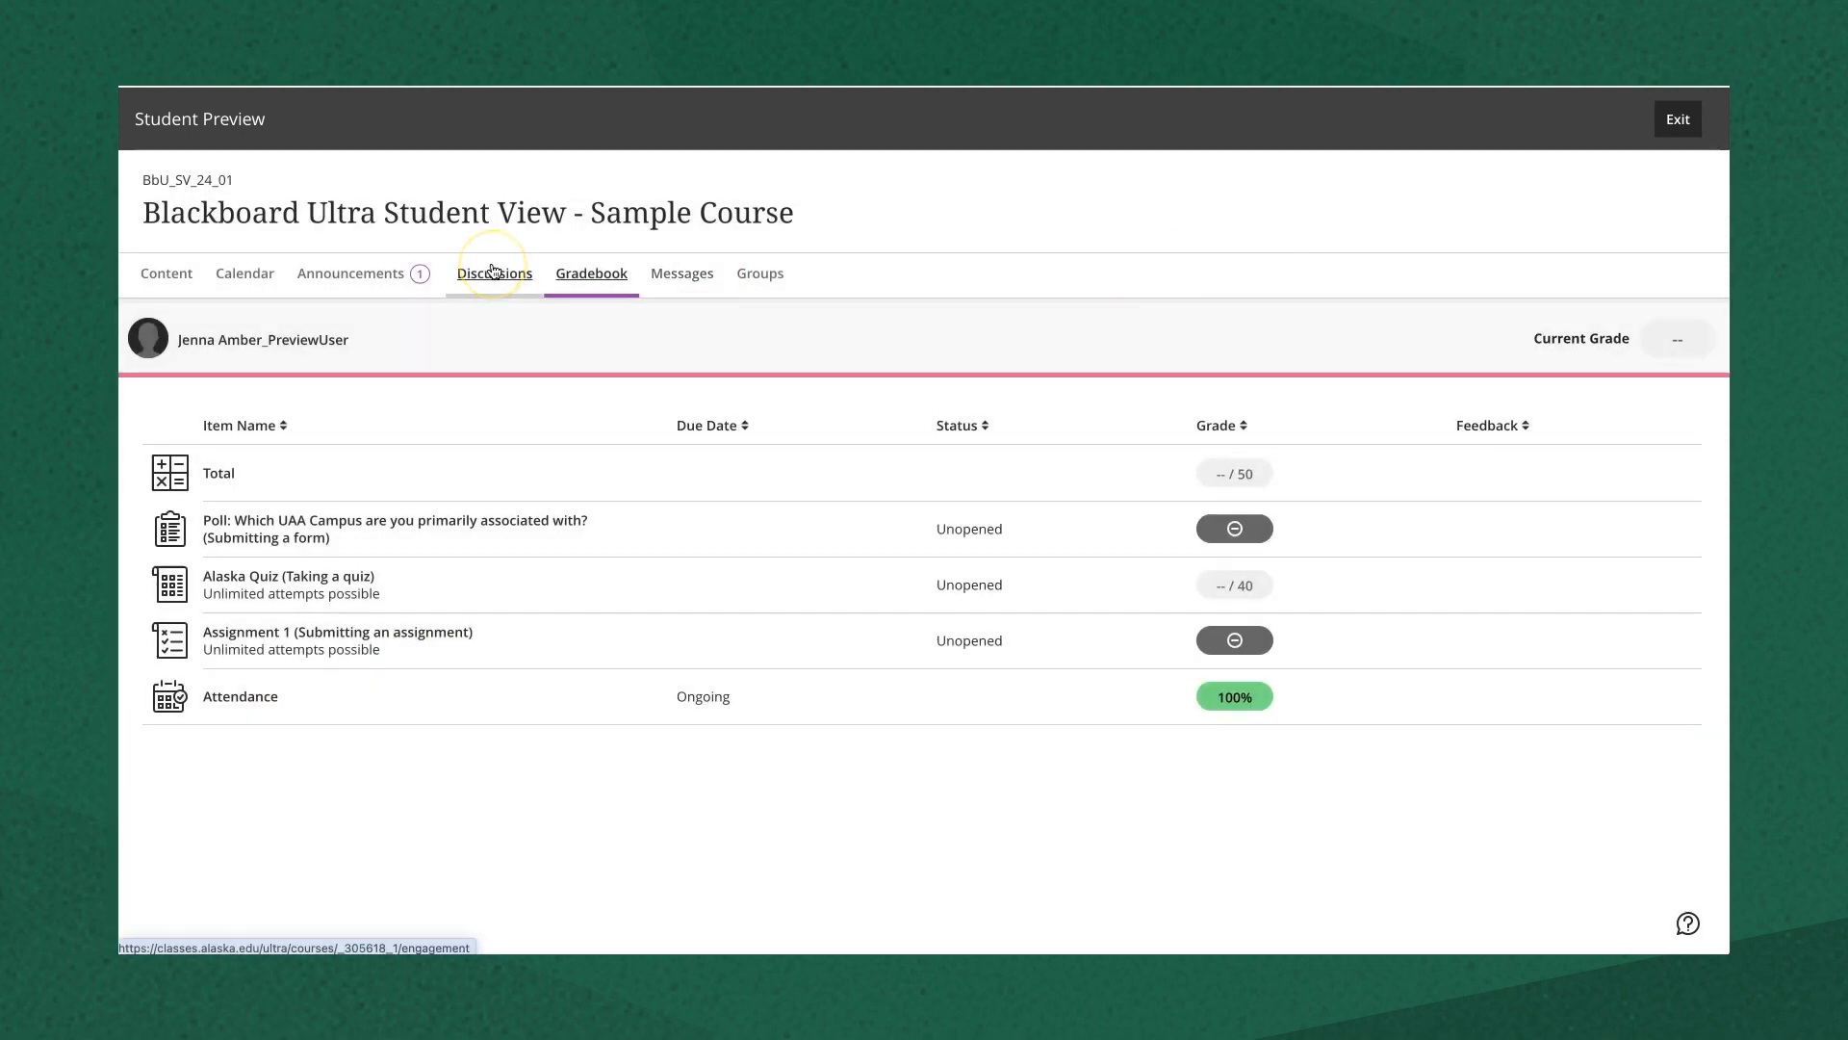
{"action": "left_click", "coordinate": [154, 274]}
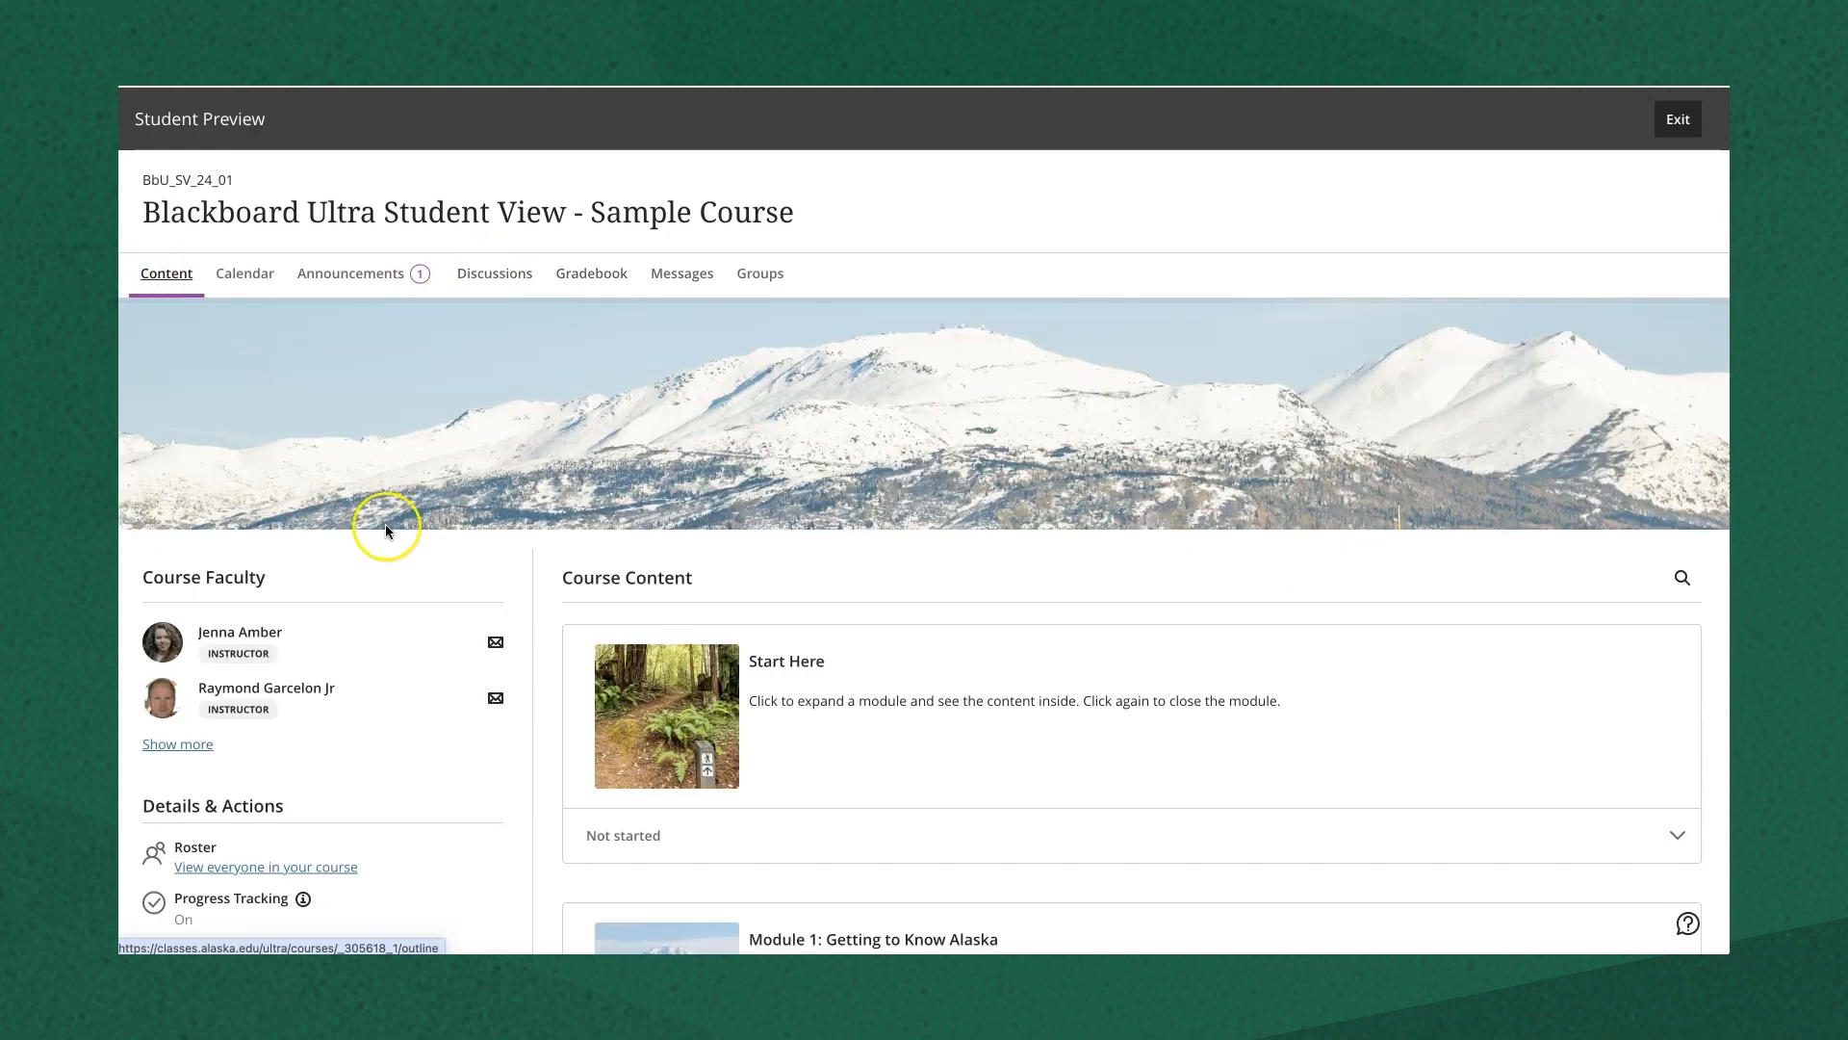
- Check the student's own attendance record, then exit Student Preview, saving the preview user
{"action": "scroll", "coordinate": [385, 527], "scroll_direction": "down", "scroll_amount": 3}
{"action": "left_click", "coordinate": [204, 691]}
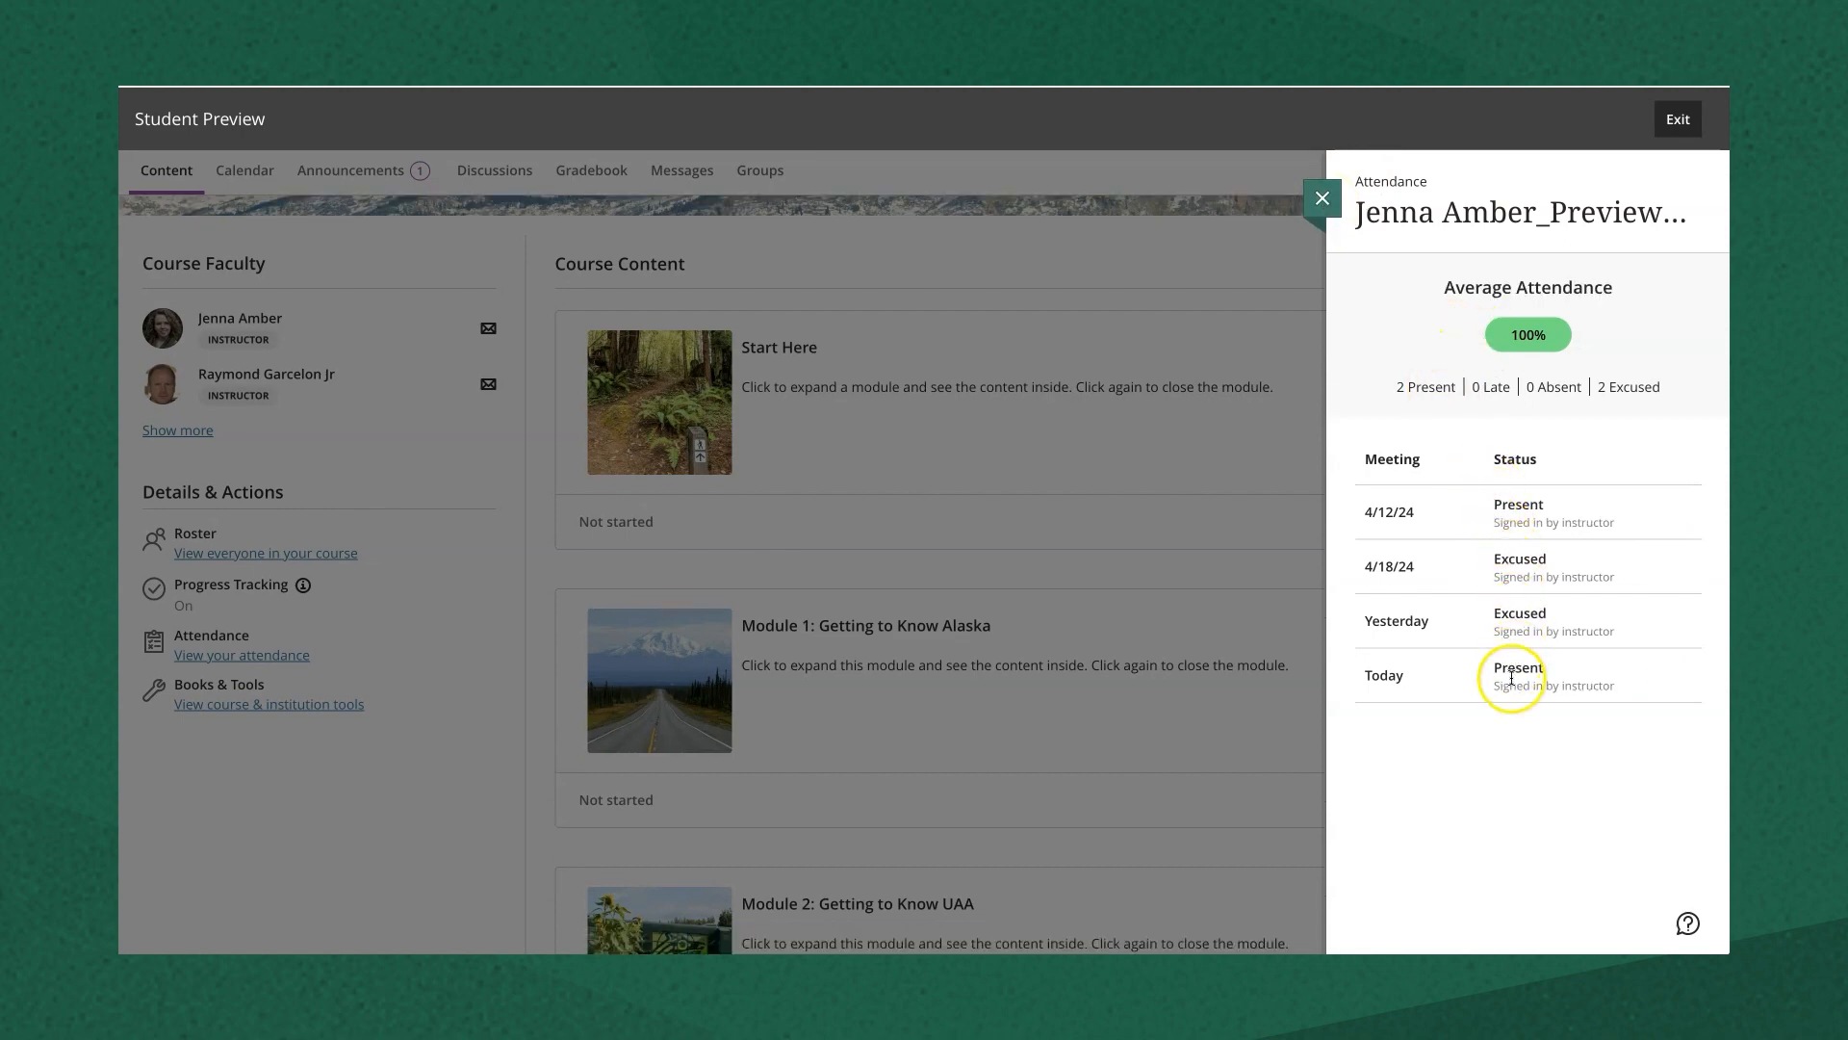
{"action": "left_click", "coordinate": [1321, 197]}
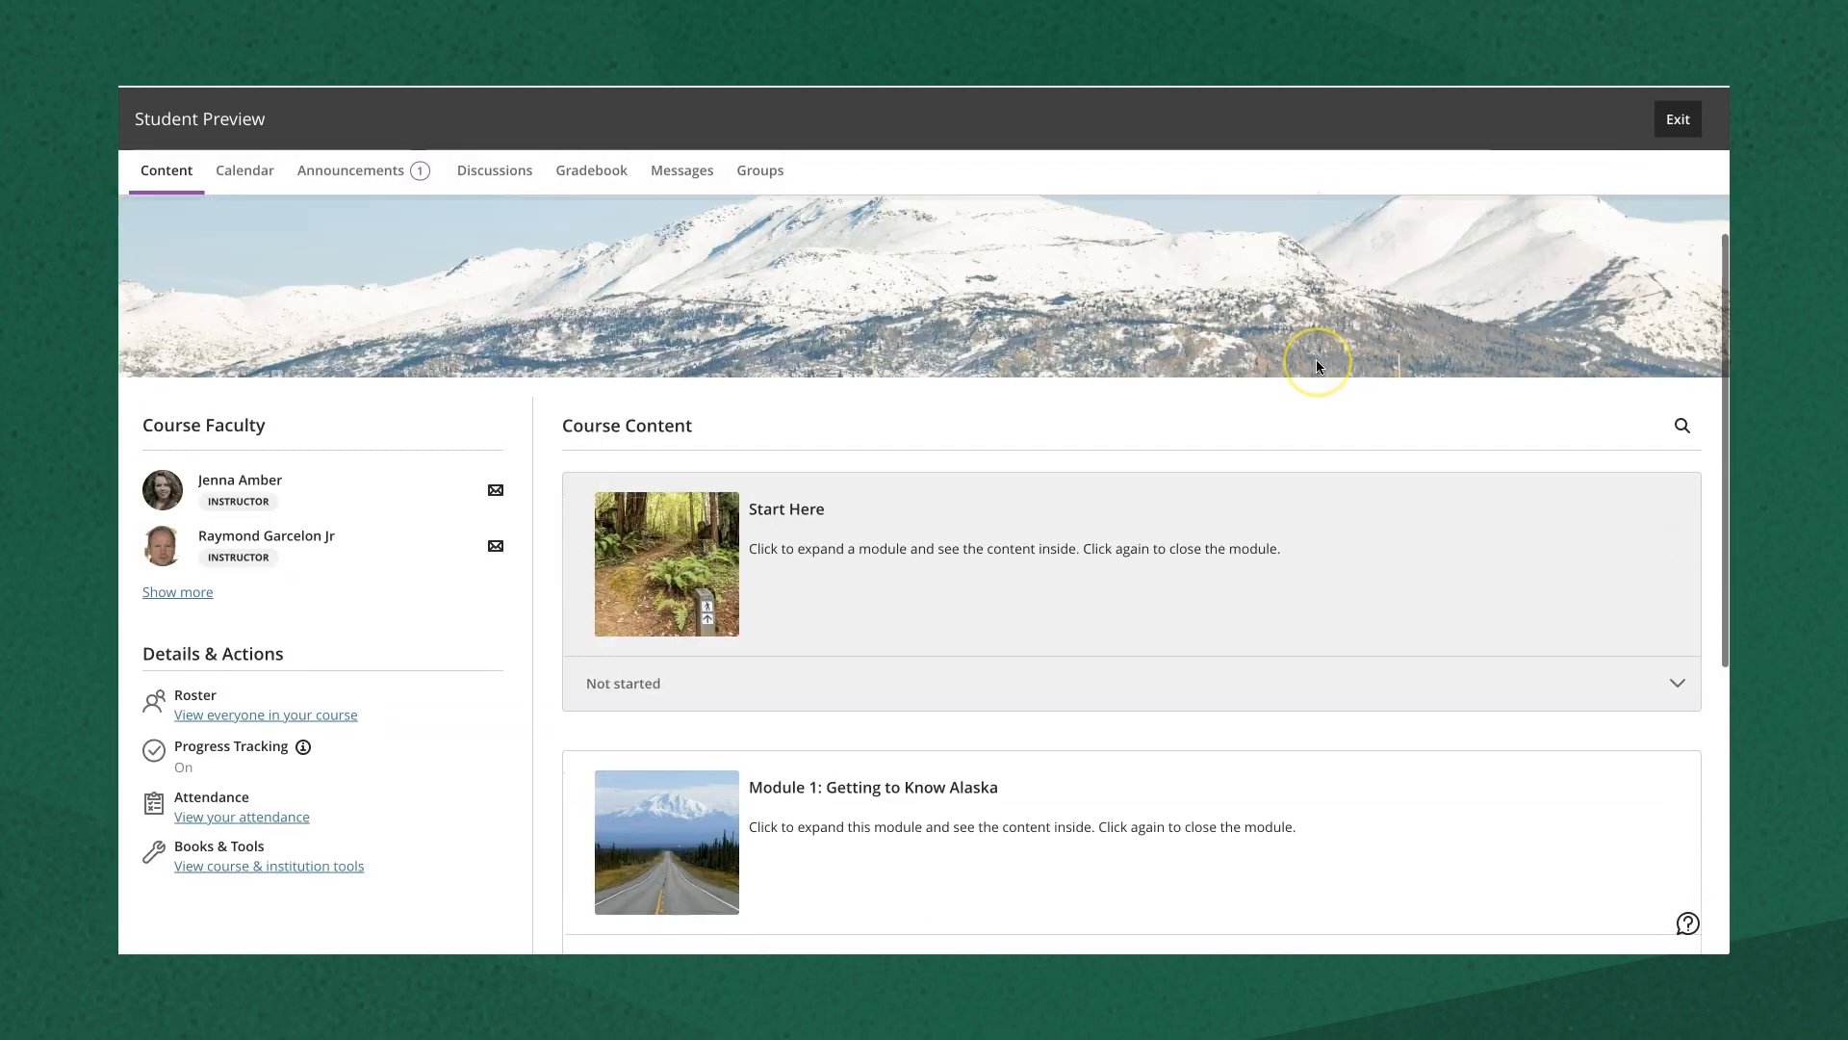
{"action": "left_click", "coordinate": [1677, 118]}
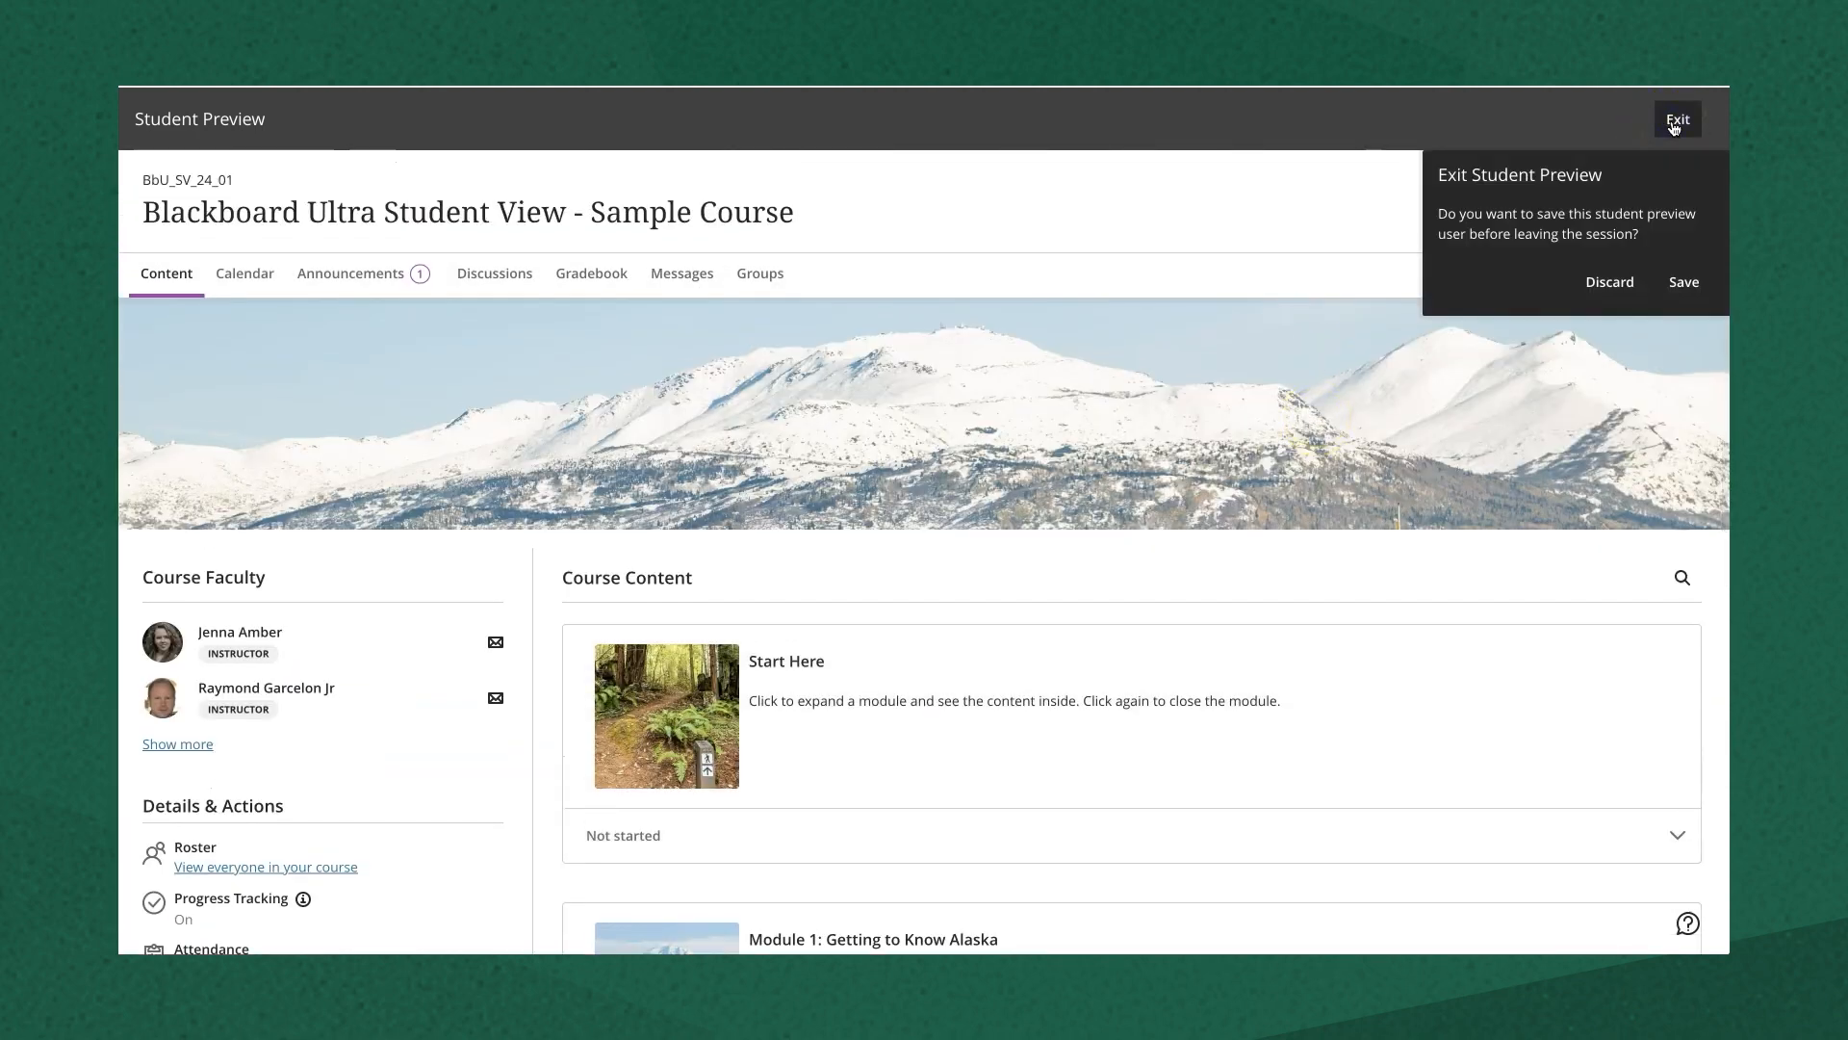
{"action": "left_click", "coordinate": [1686, 286]}
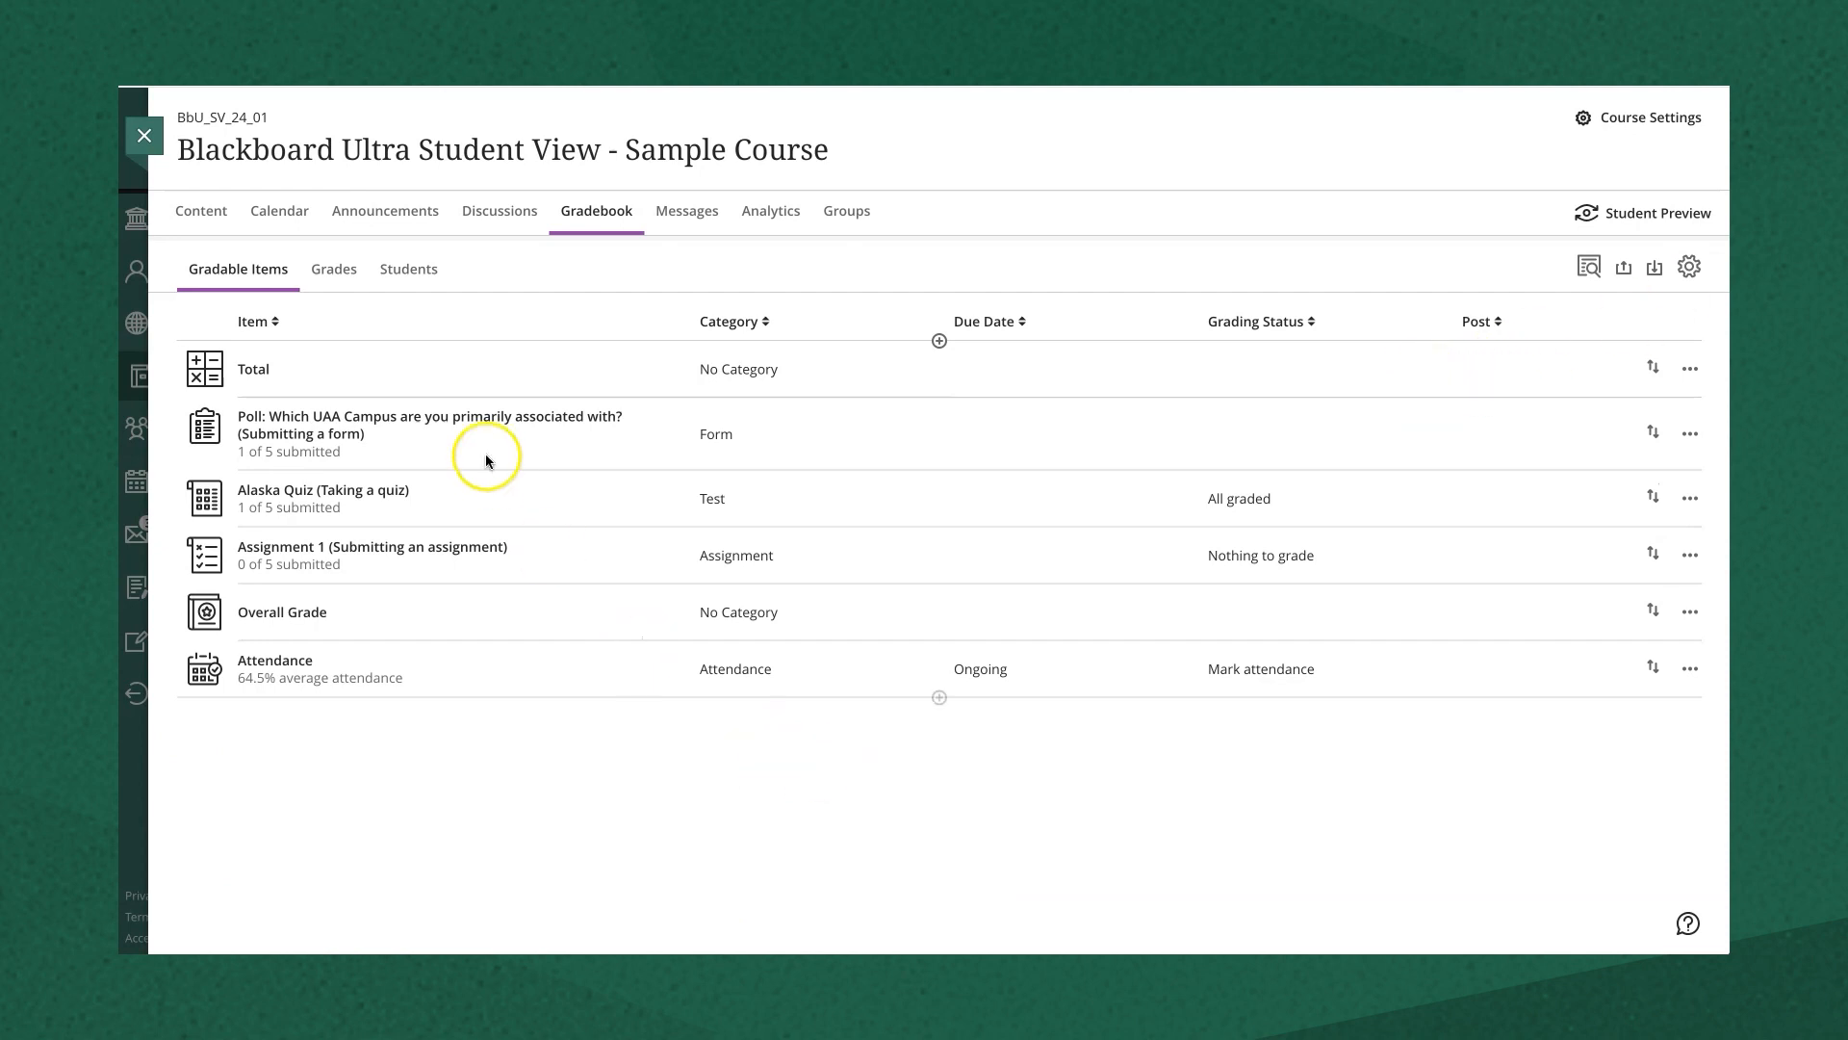
- Add a new gradable item named 'Attendance' after the Attendance column, due 7/31/24
{"action": "left_click", "coordinate": [337, 274]}
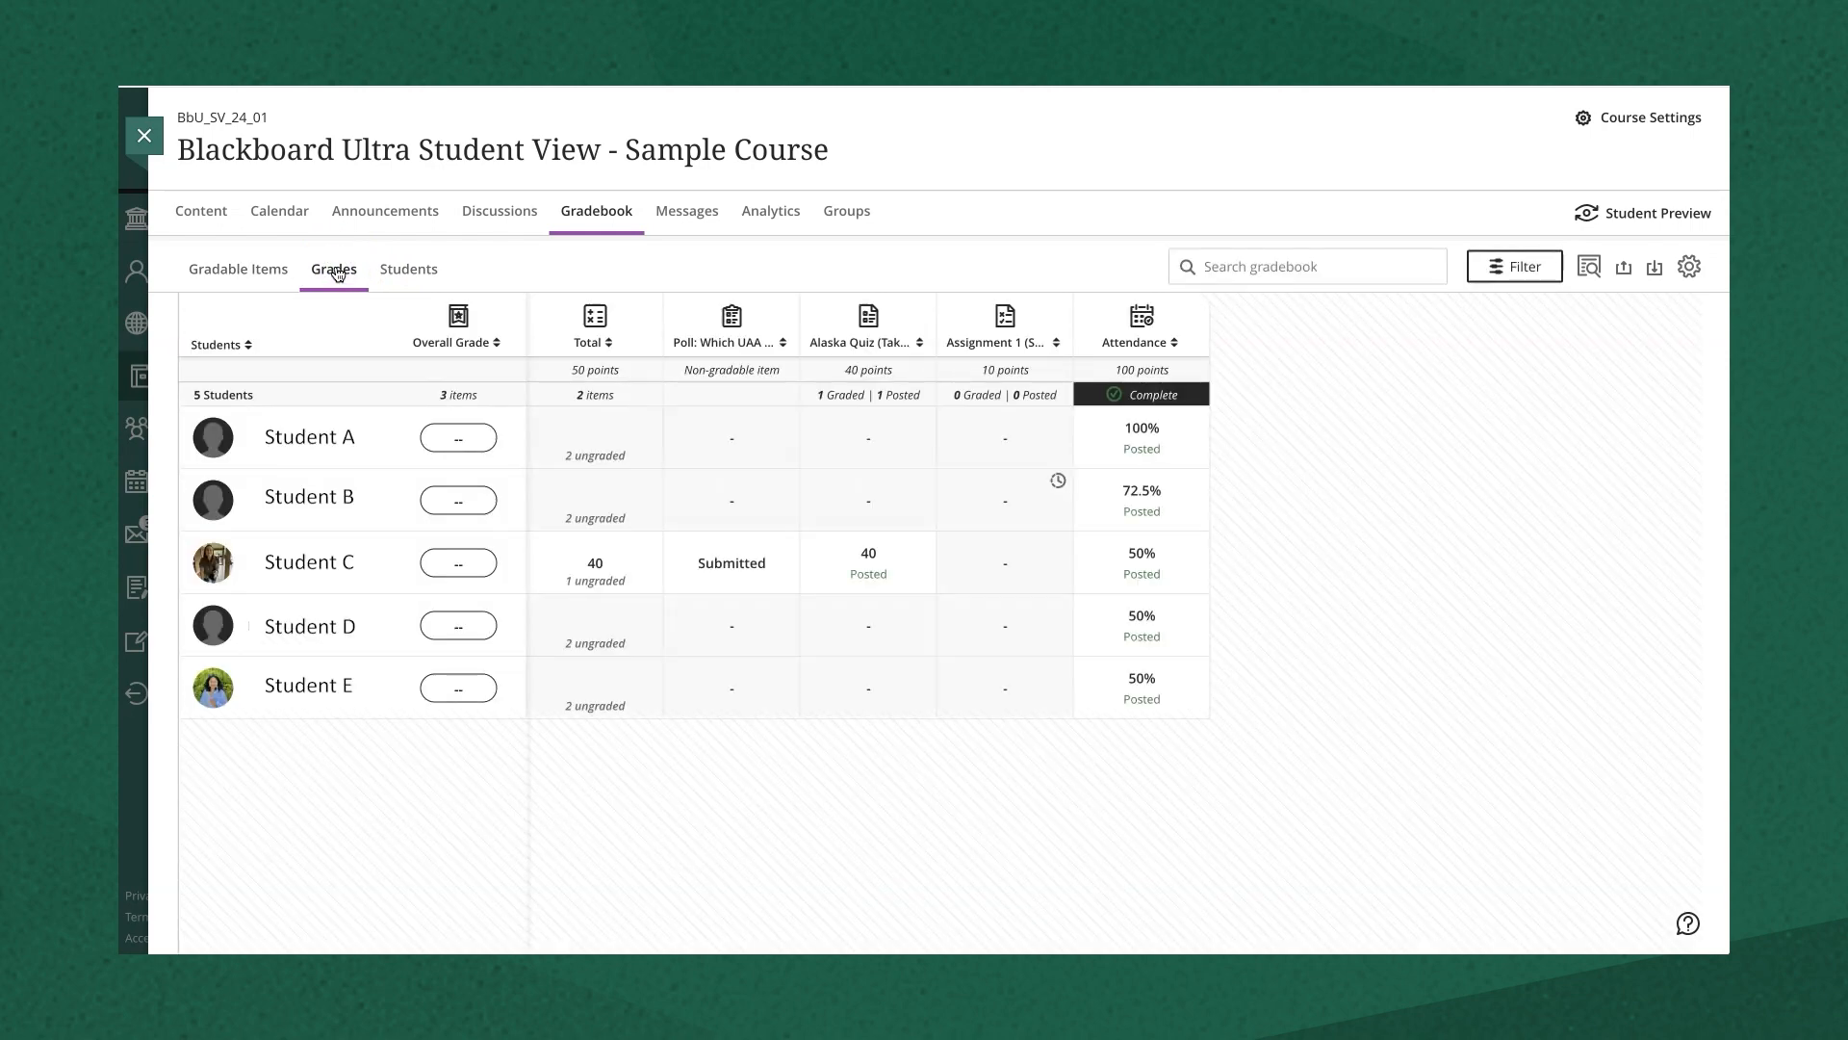
{"action": "mouse_move", "coordinate": [1219, 334]}
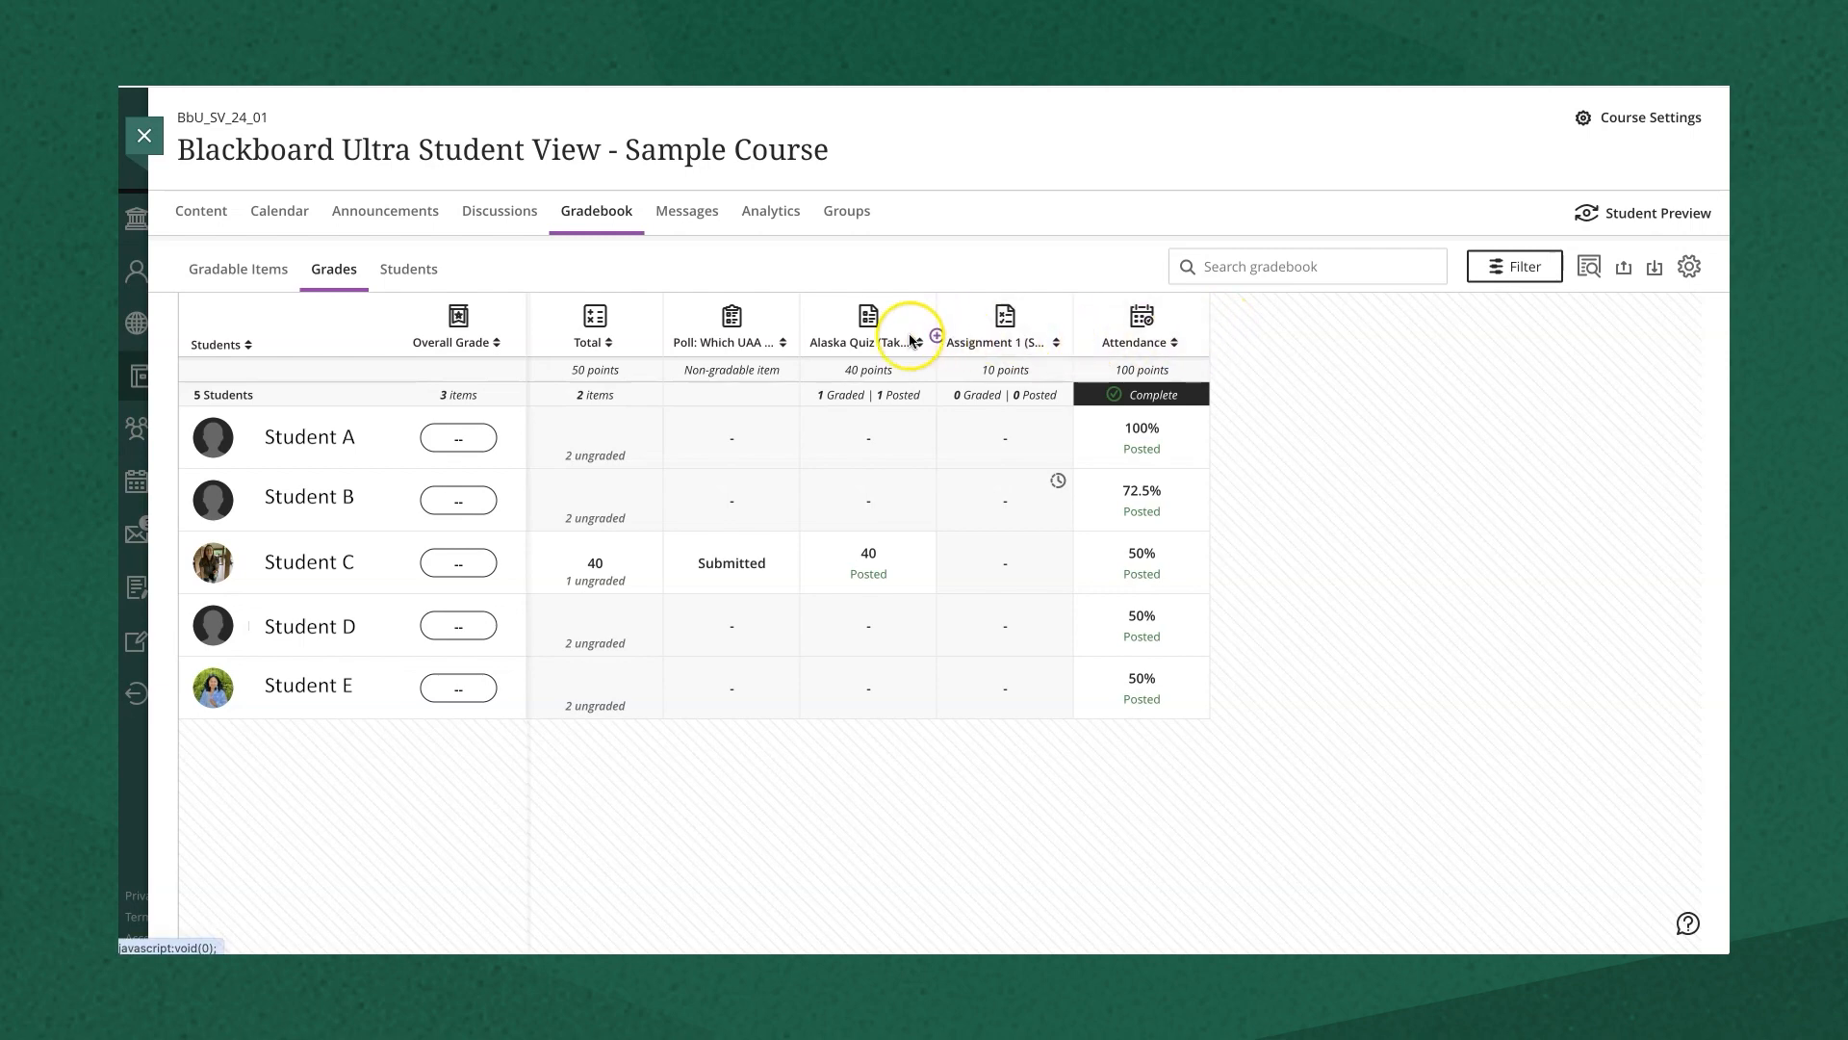
{"action": "left_click", "coordinate": [1210, 335]}
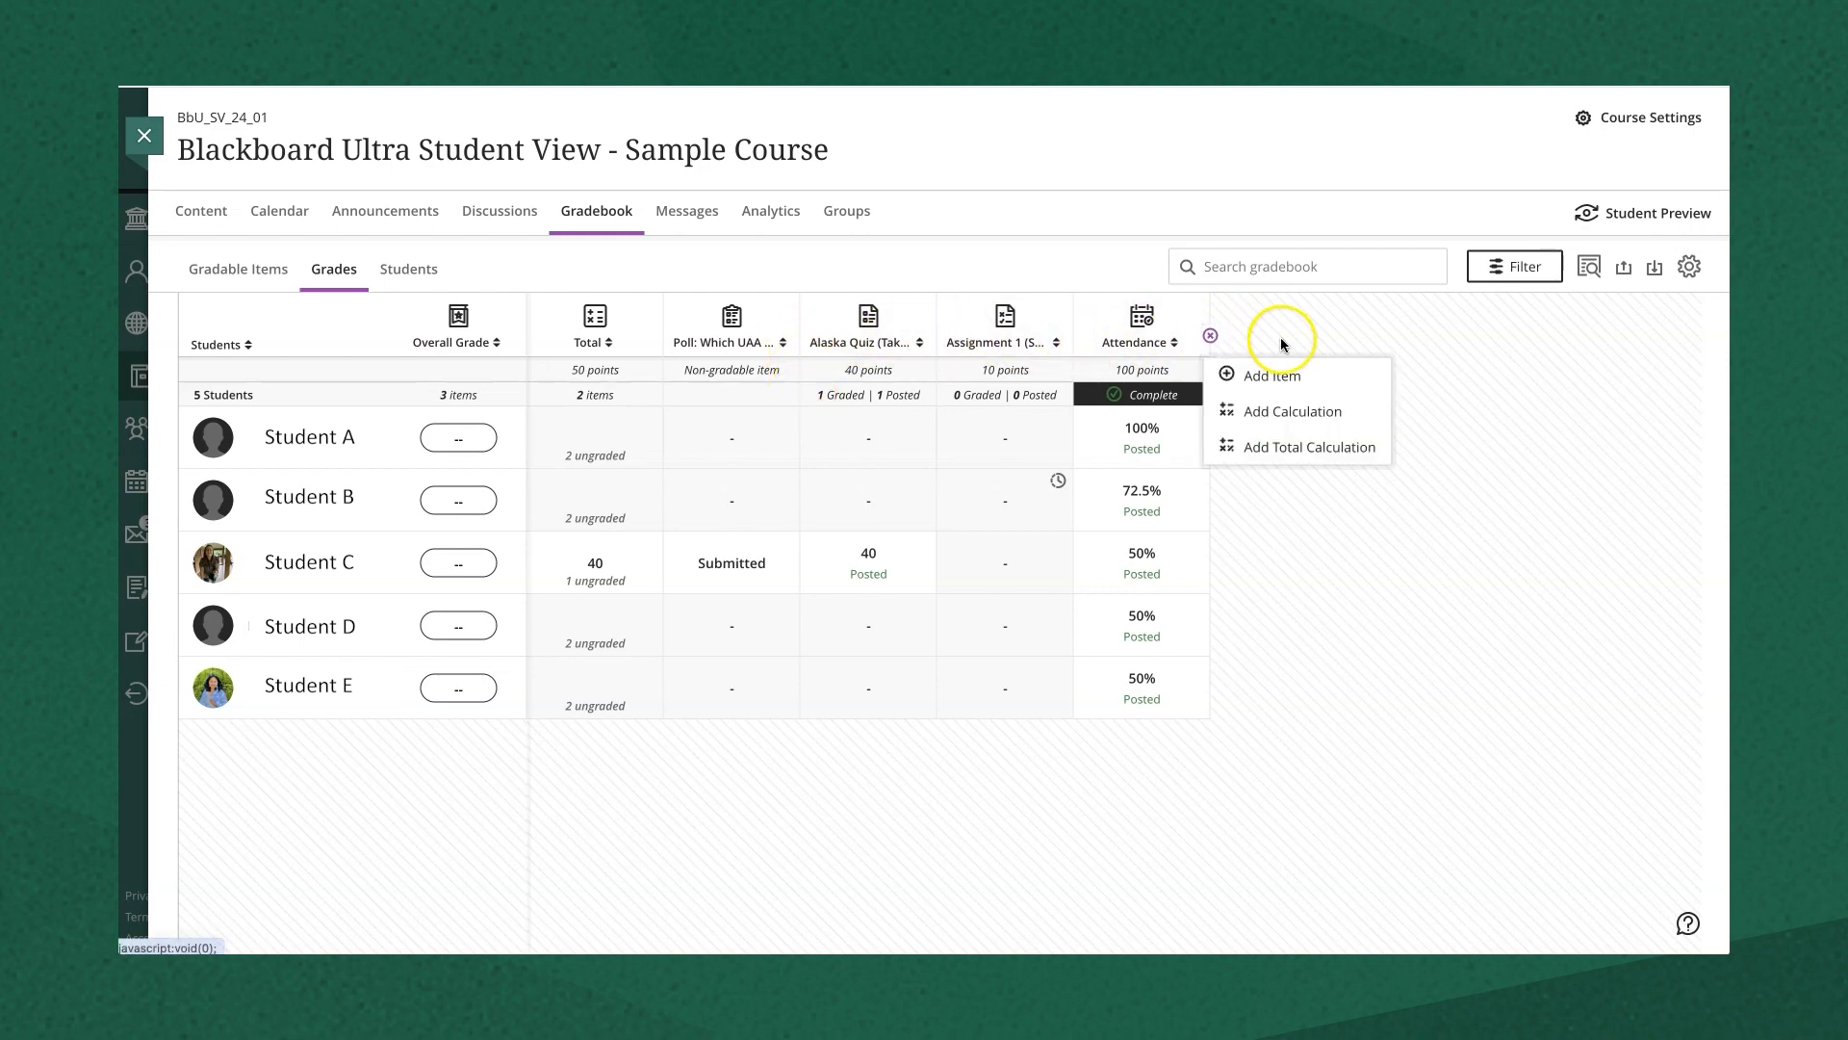
{"action": "left_click", "coordinate": [1287, 374]}
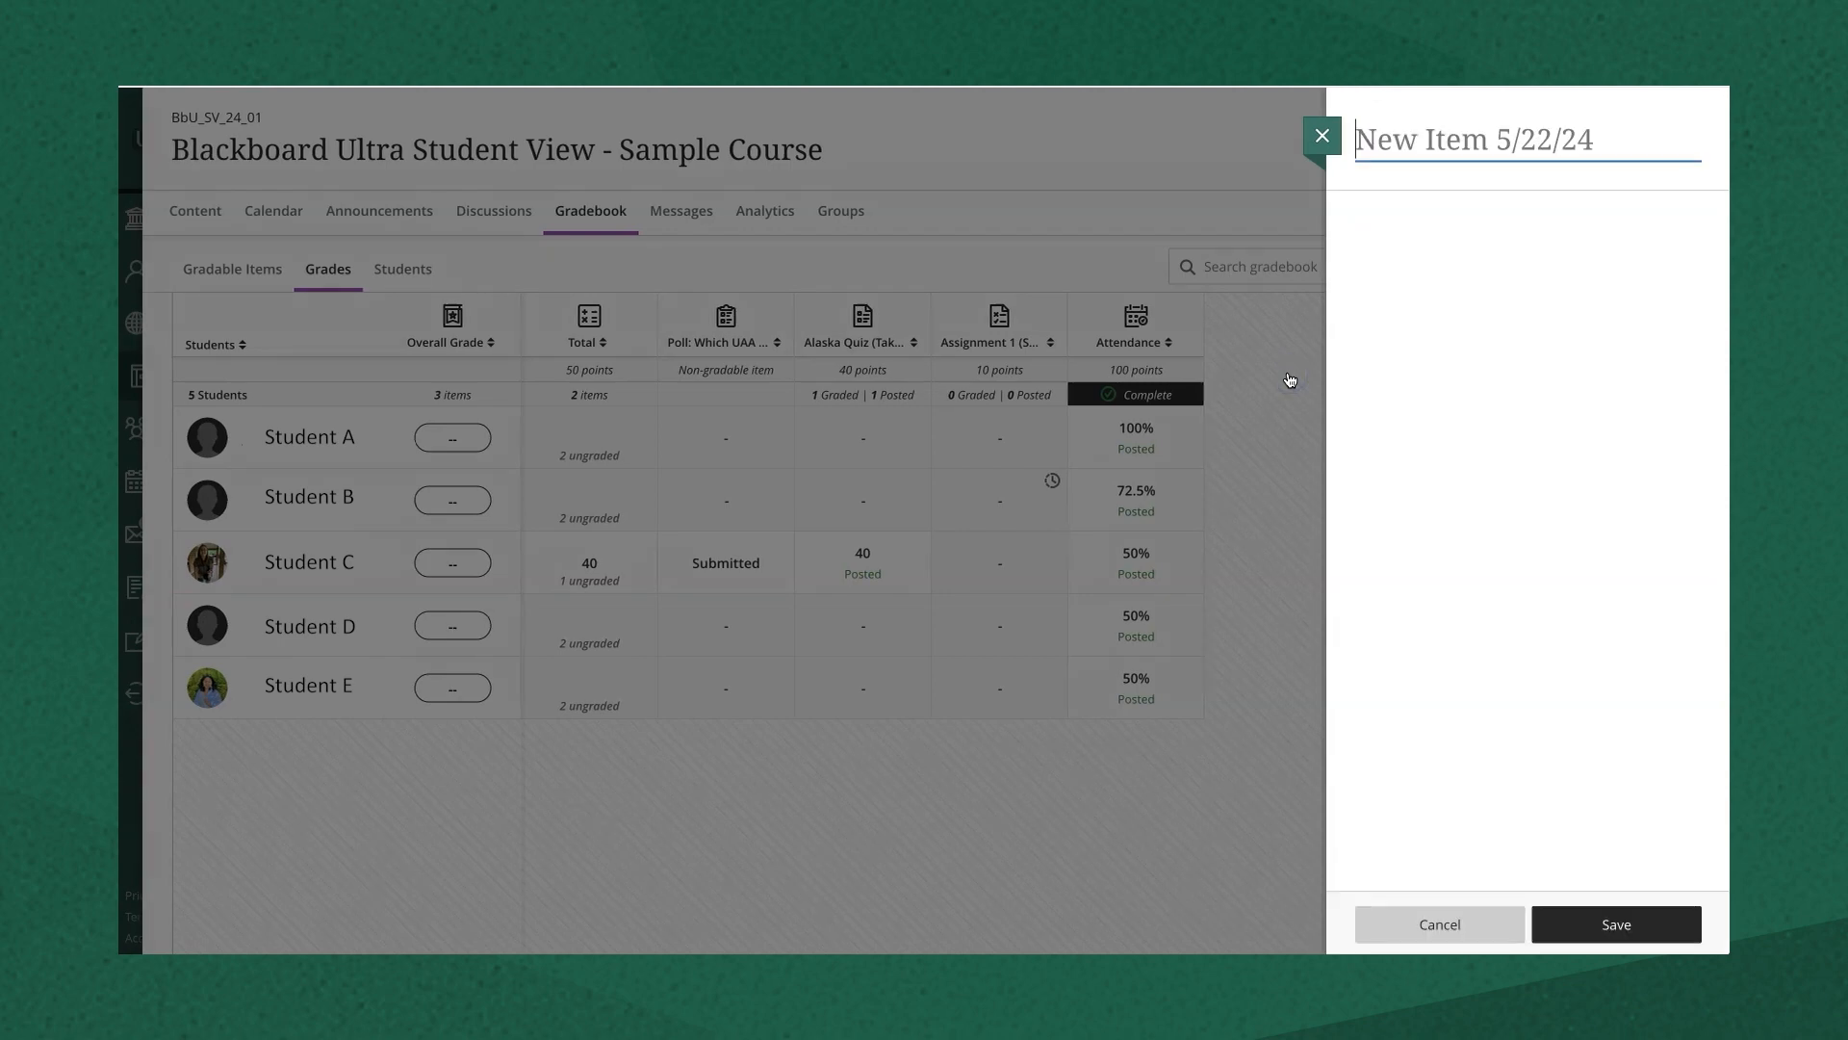
{"action": "type", "text": "Attendance"}
{"action": "left_click", "coordinate": [1508, 323]}
{"action": "left_click", "coordinate": [1526, 360]}
{"action": "left_click", "coordinate": [1526, 360]}
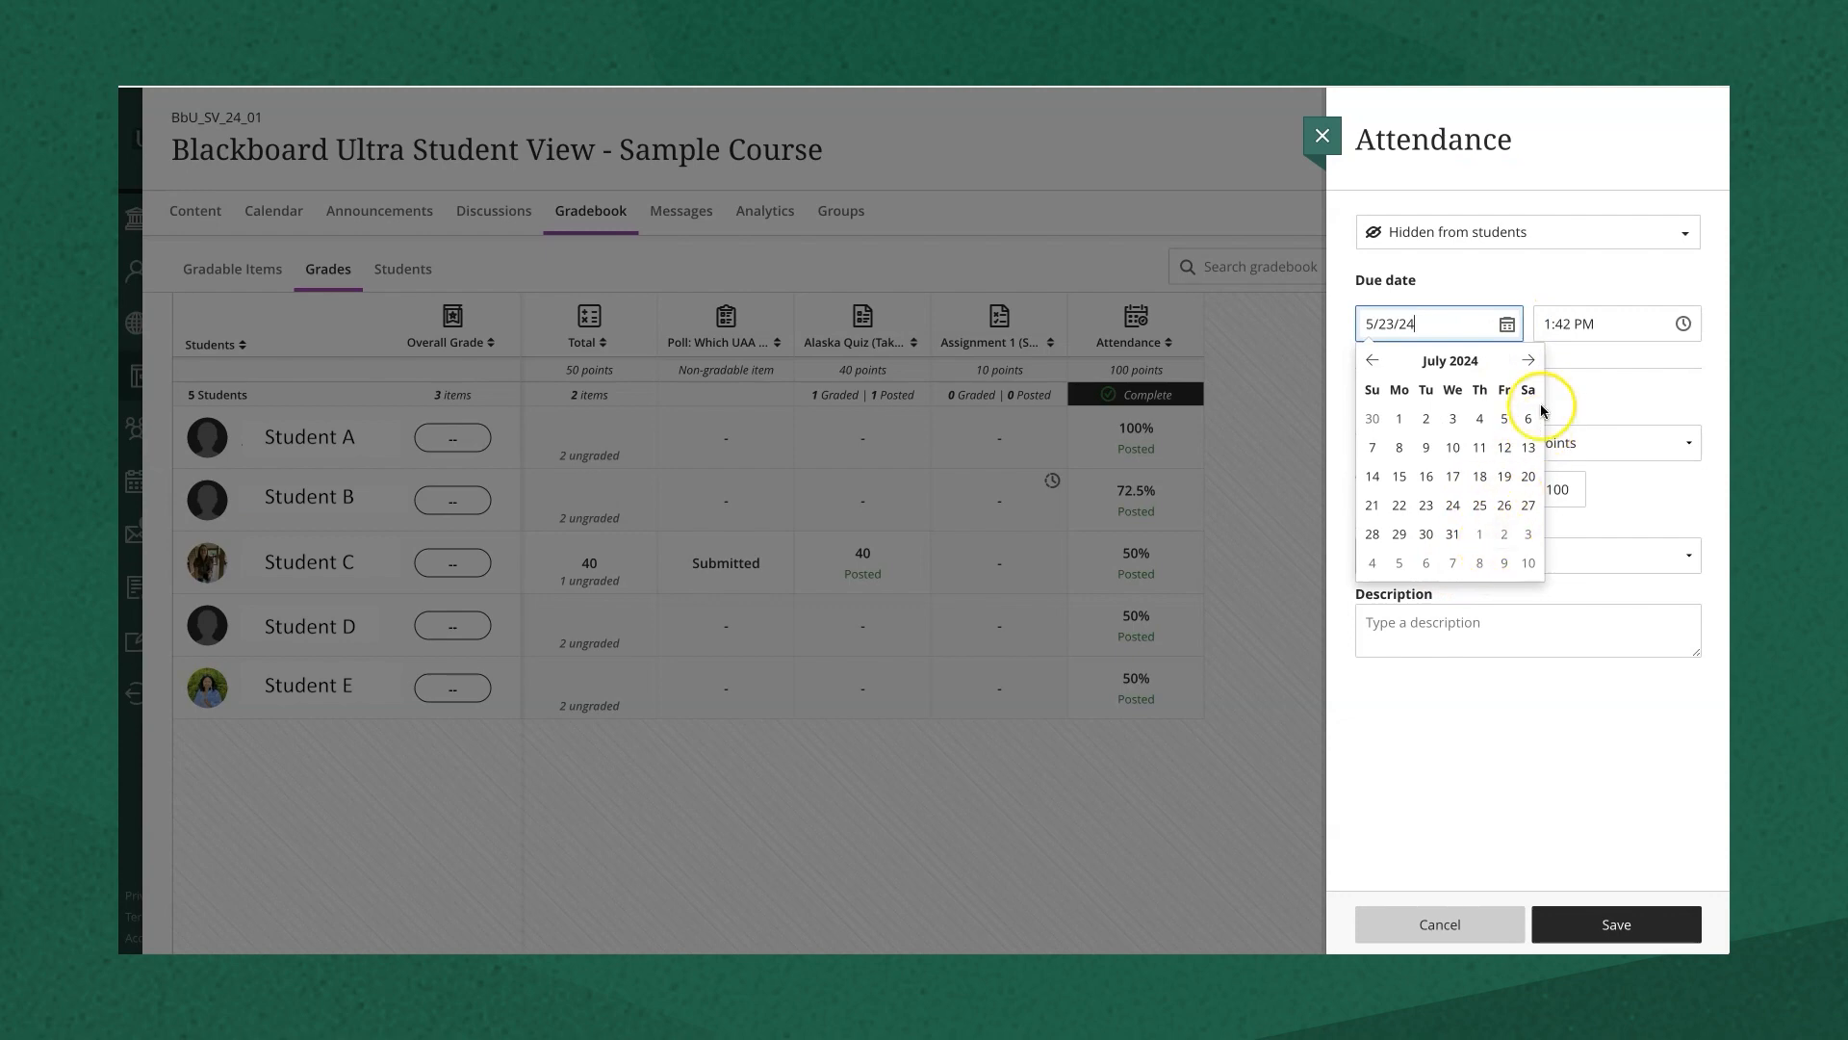
{"action": "left_click", "coordinate": [1453, 535]}
- Set the item's maximum points to 20, keeping Points as the grading method
{"action": "left_click", "coordinate": [1564, 489]}
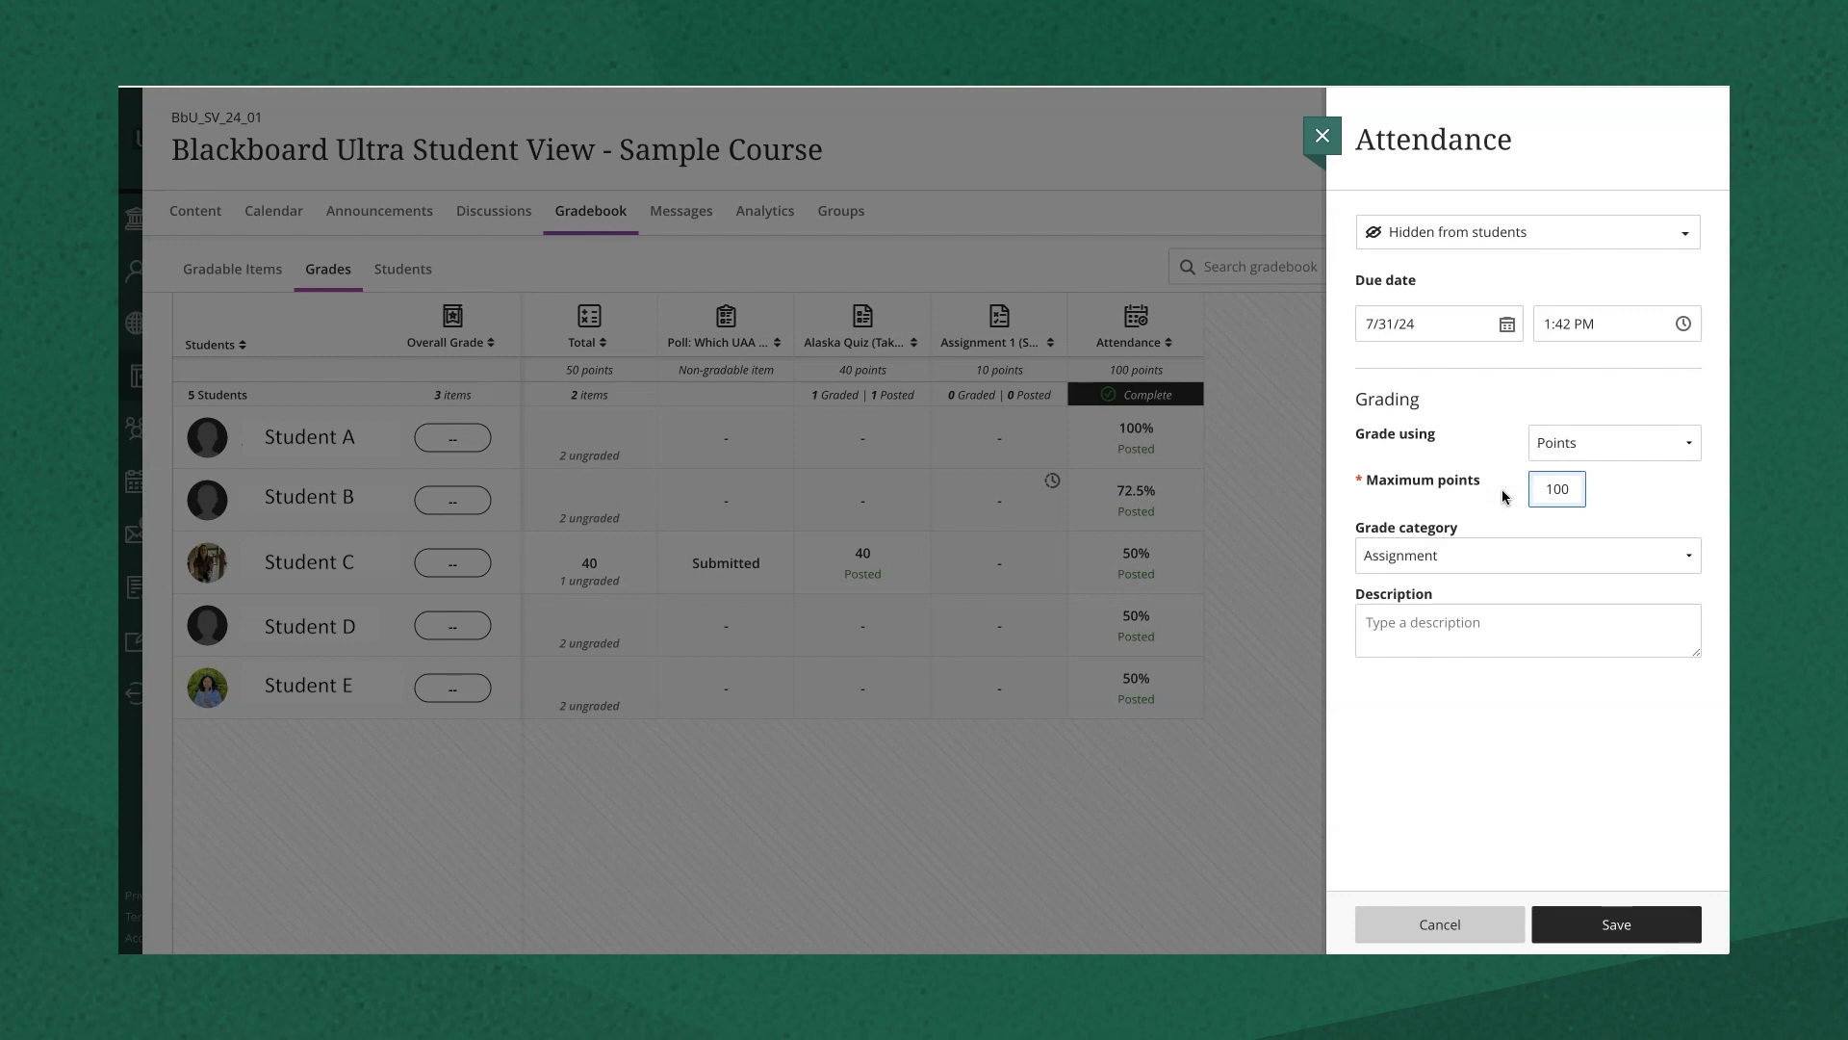
{"action": "key", "text": "ctrl+a"}
{"action": "type", "text": "20"}
{"action": "left_click", "coordinate": [1633, 505]}
{"action": "left_click", "coordinate": [1586, 450]}
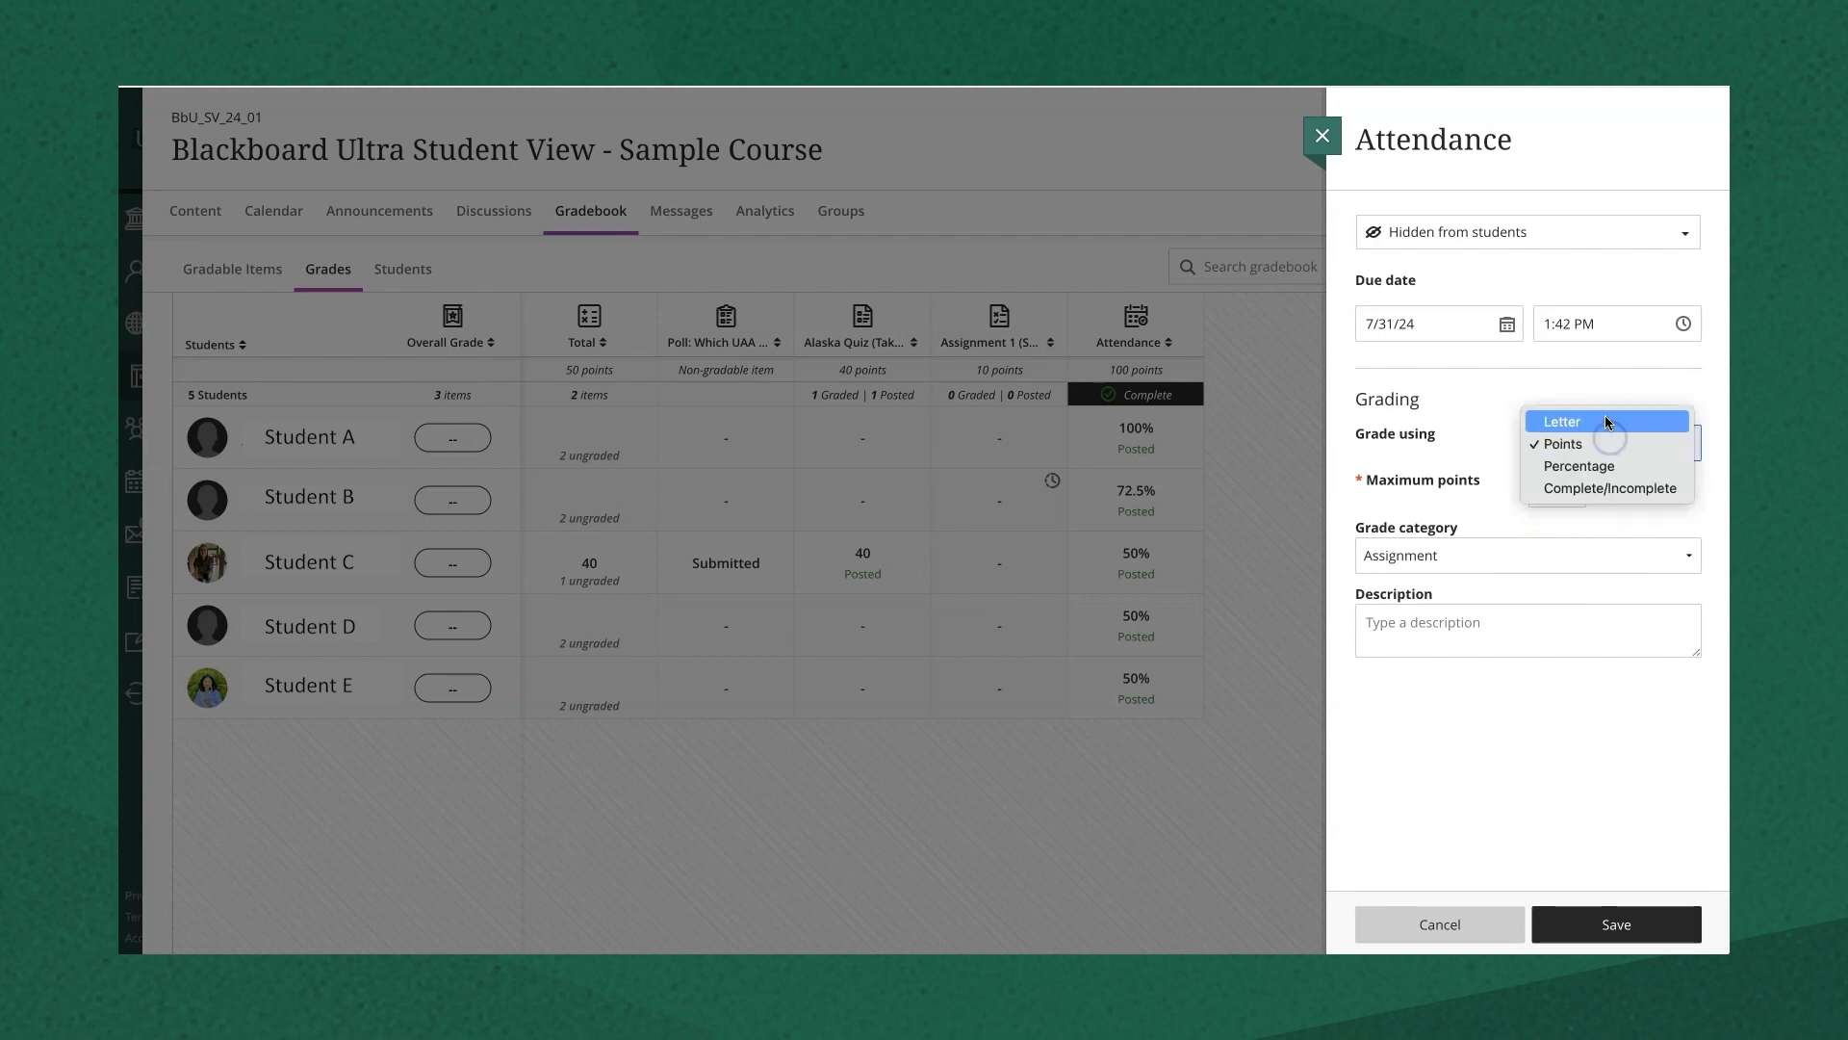
{"action": "left_click", "coordinate": [1702, 436]}
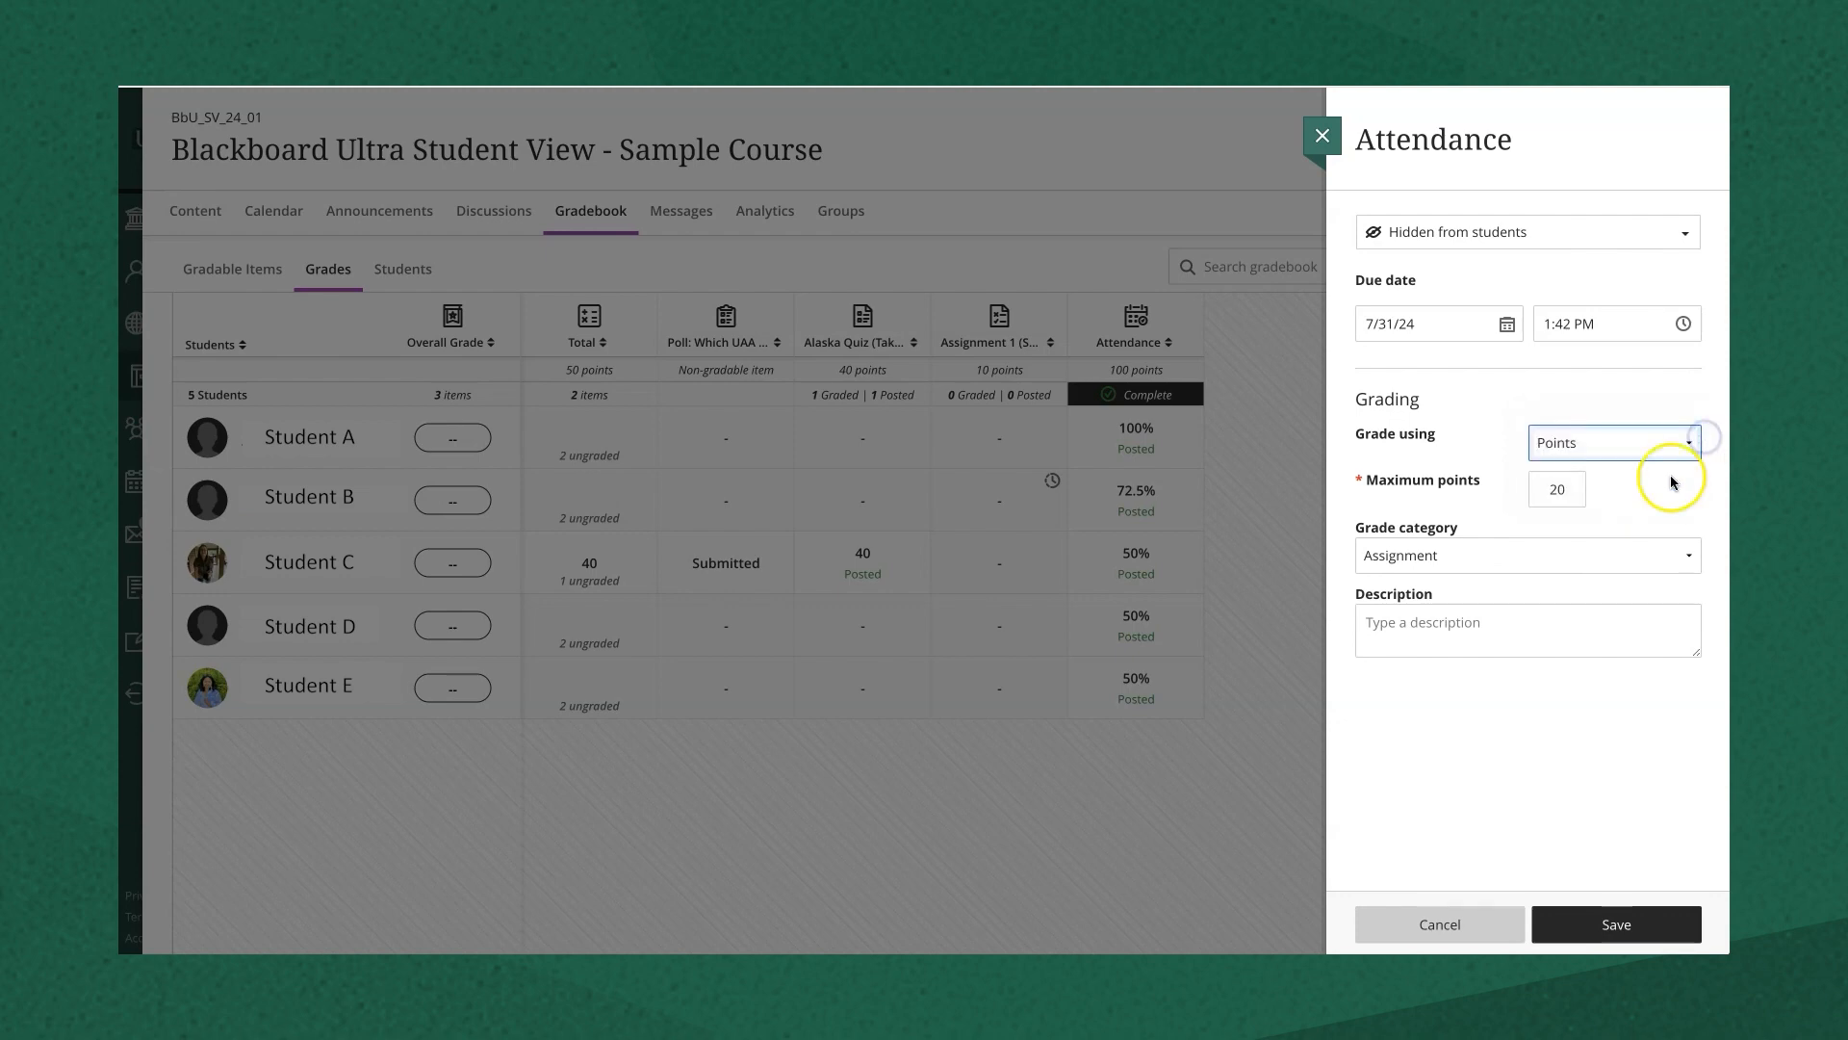
{"action": "left_click", "coordinate": [1567, 544]}
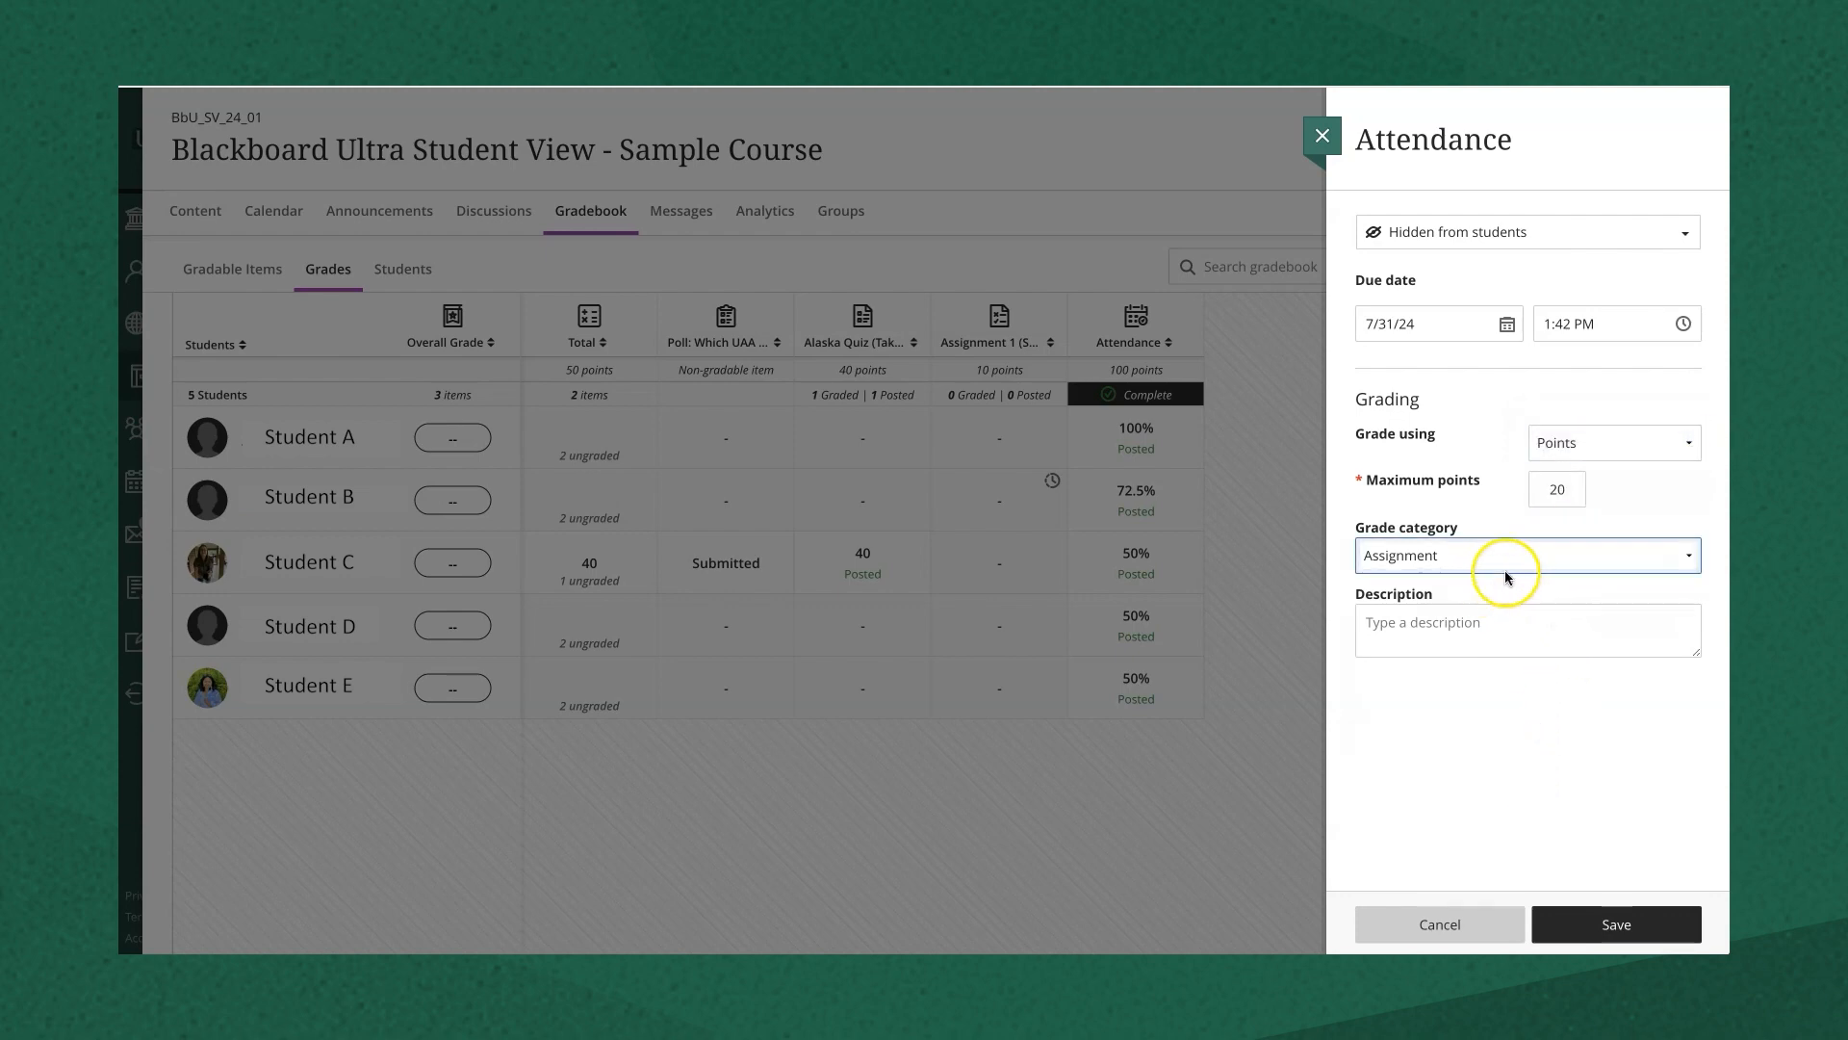
- Add the description 'Updated 5/22', keep the item hidden from students, and save
{"action": "left_click", "coordinate": [1437, 631]}
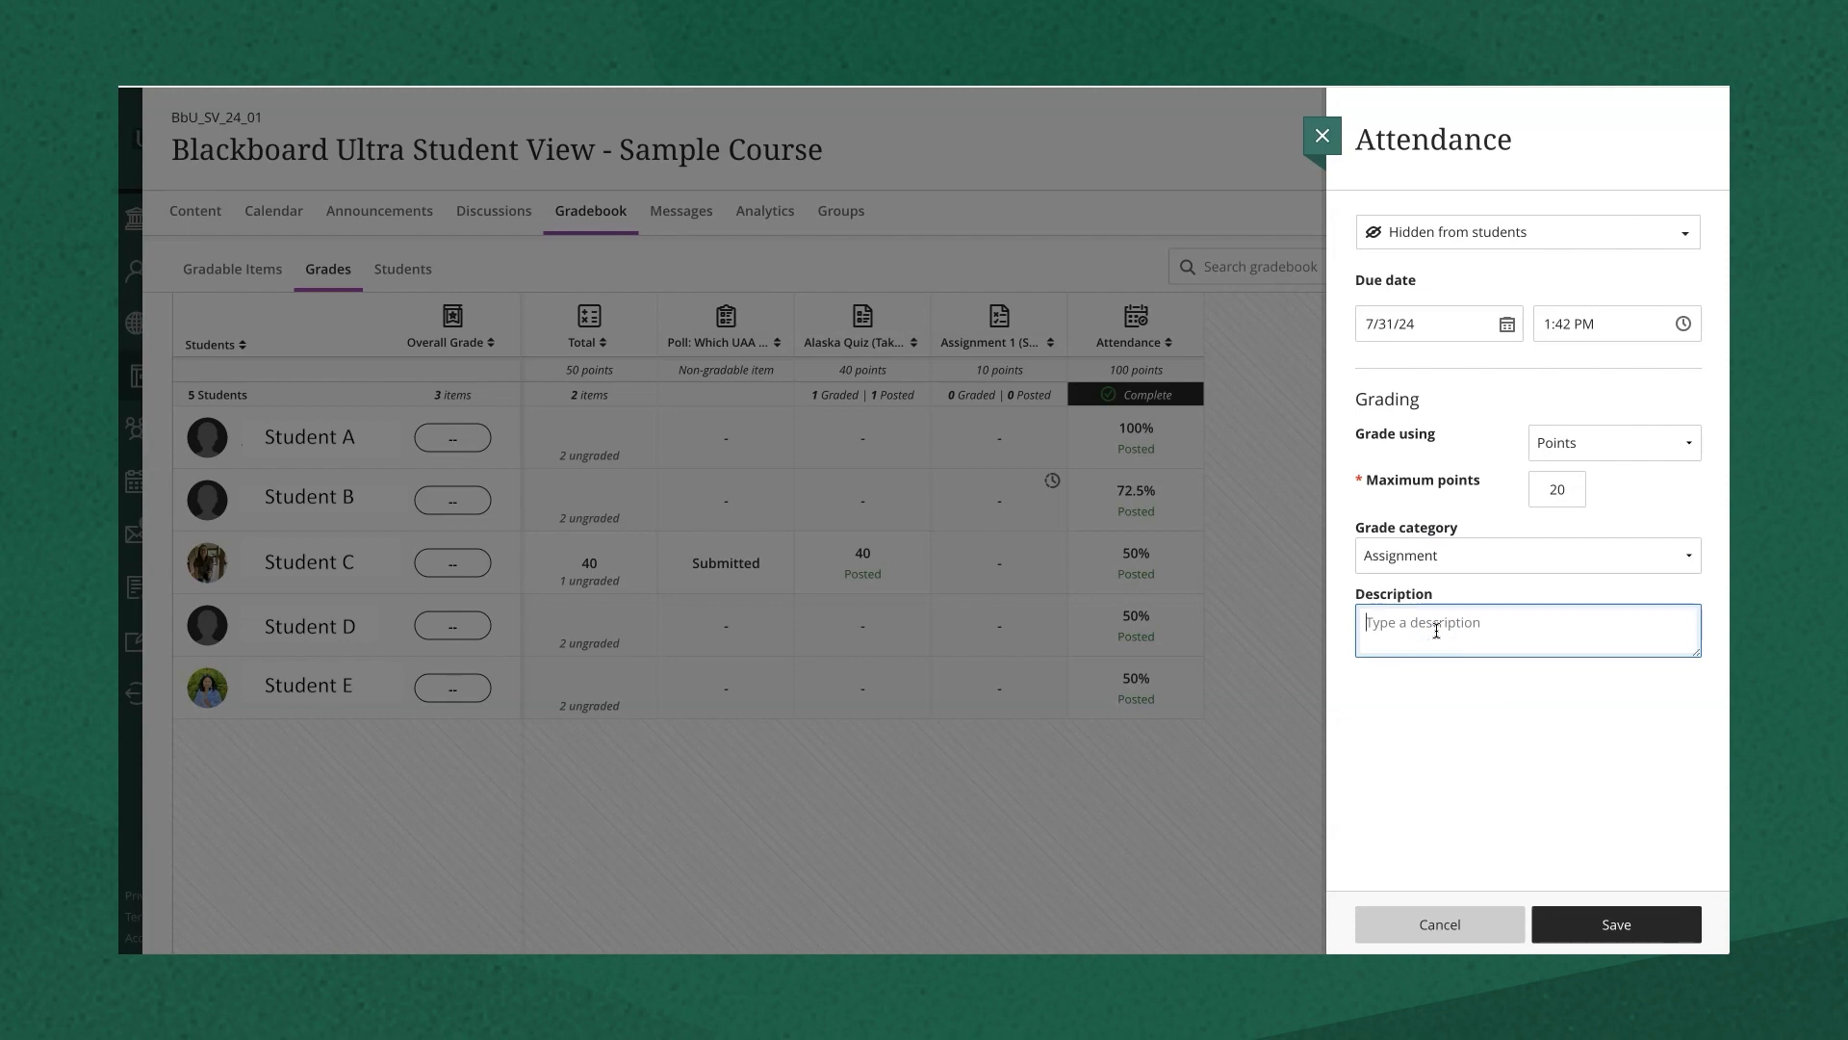
{"action": "type", "text": "Updated 5/22"}
{"action": "left_click", "coordinate": [1484, 717]}
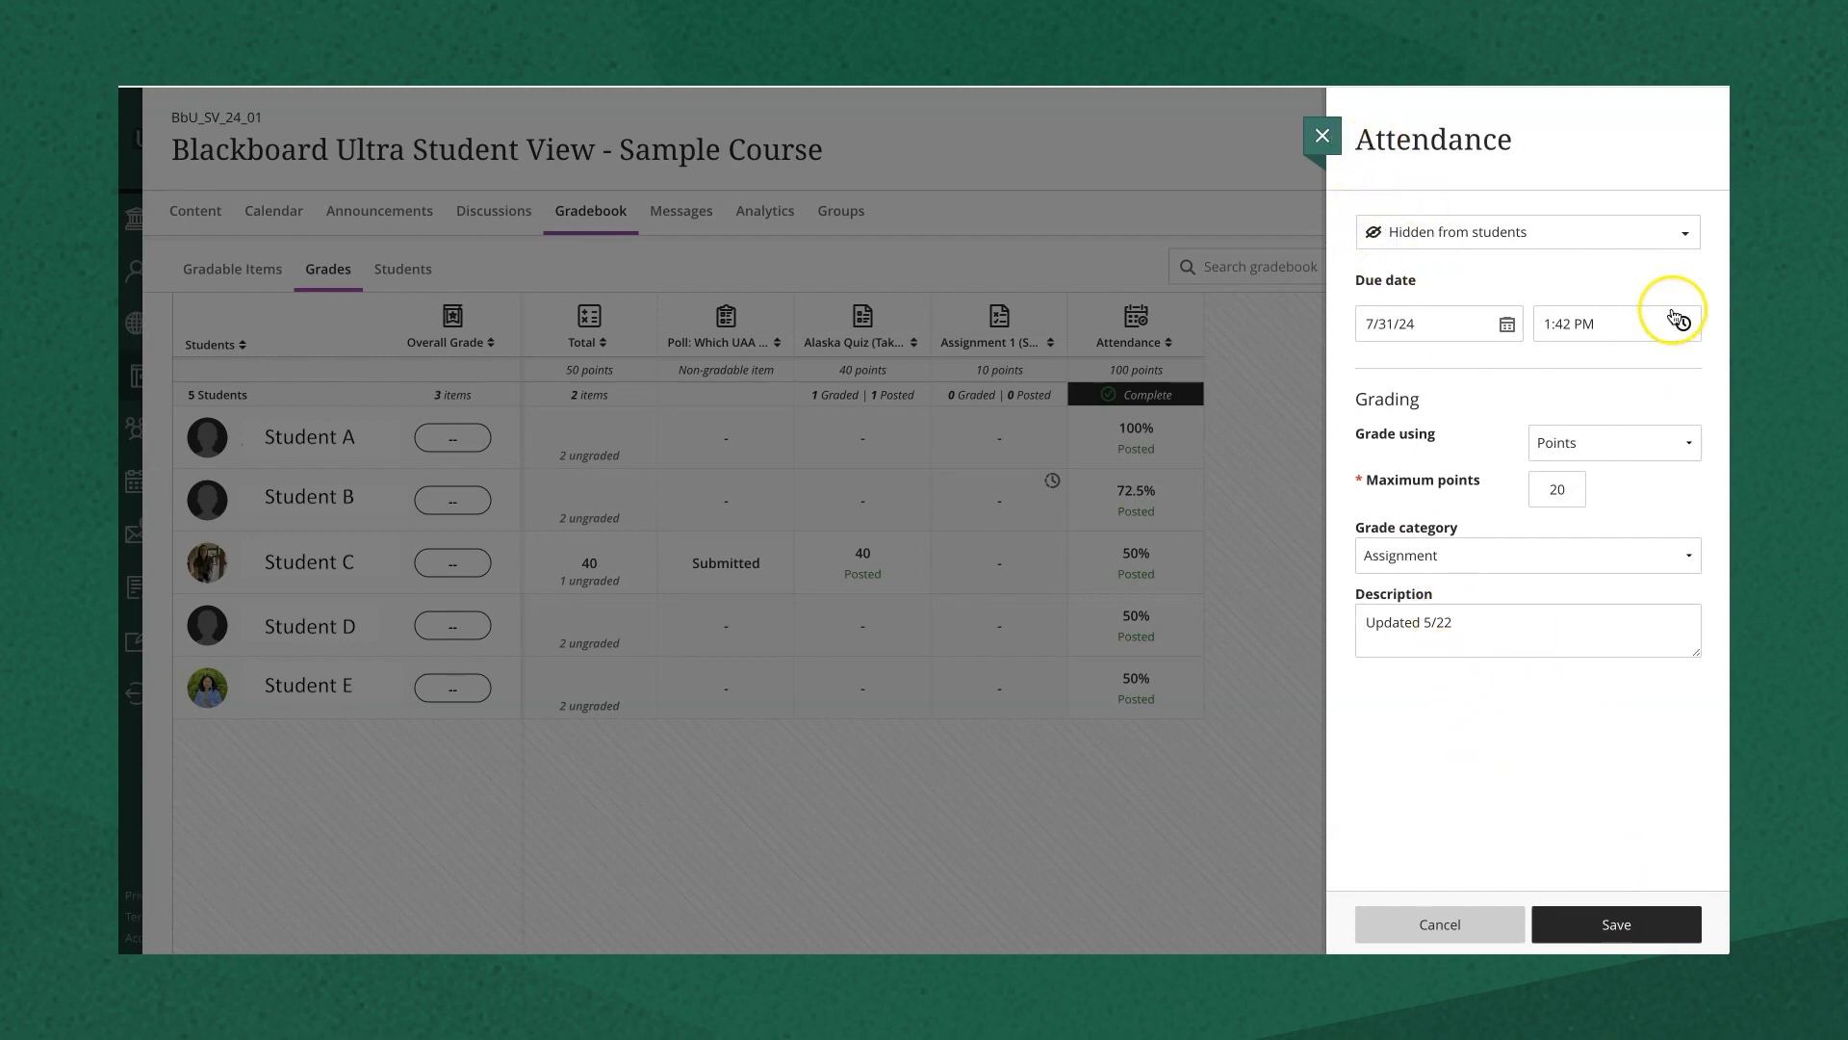
{"action": "left_click", "coordinate": [1683, 234]}
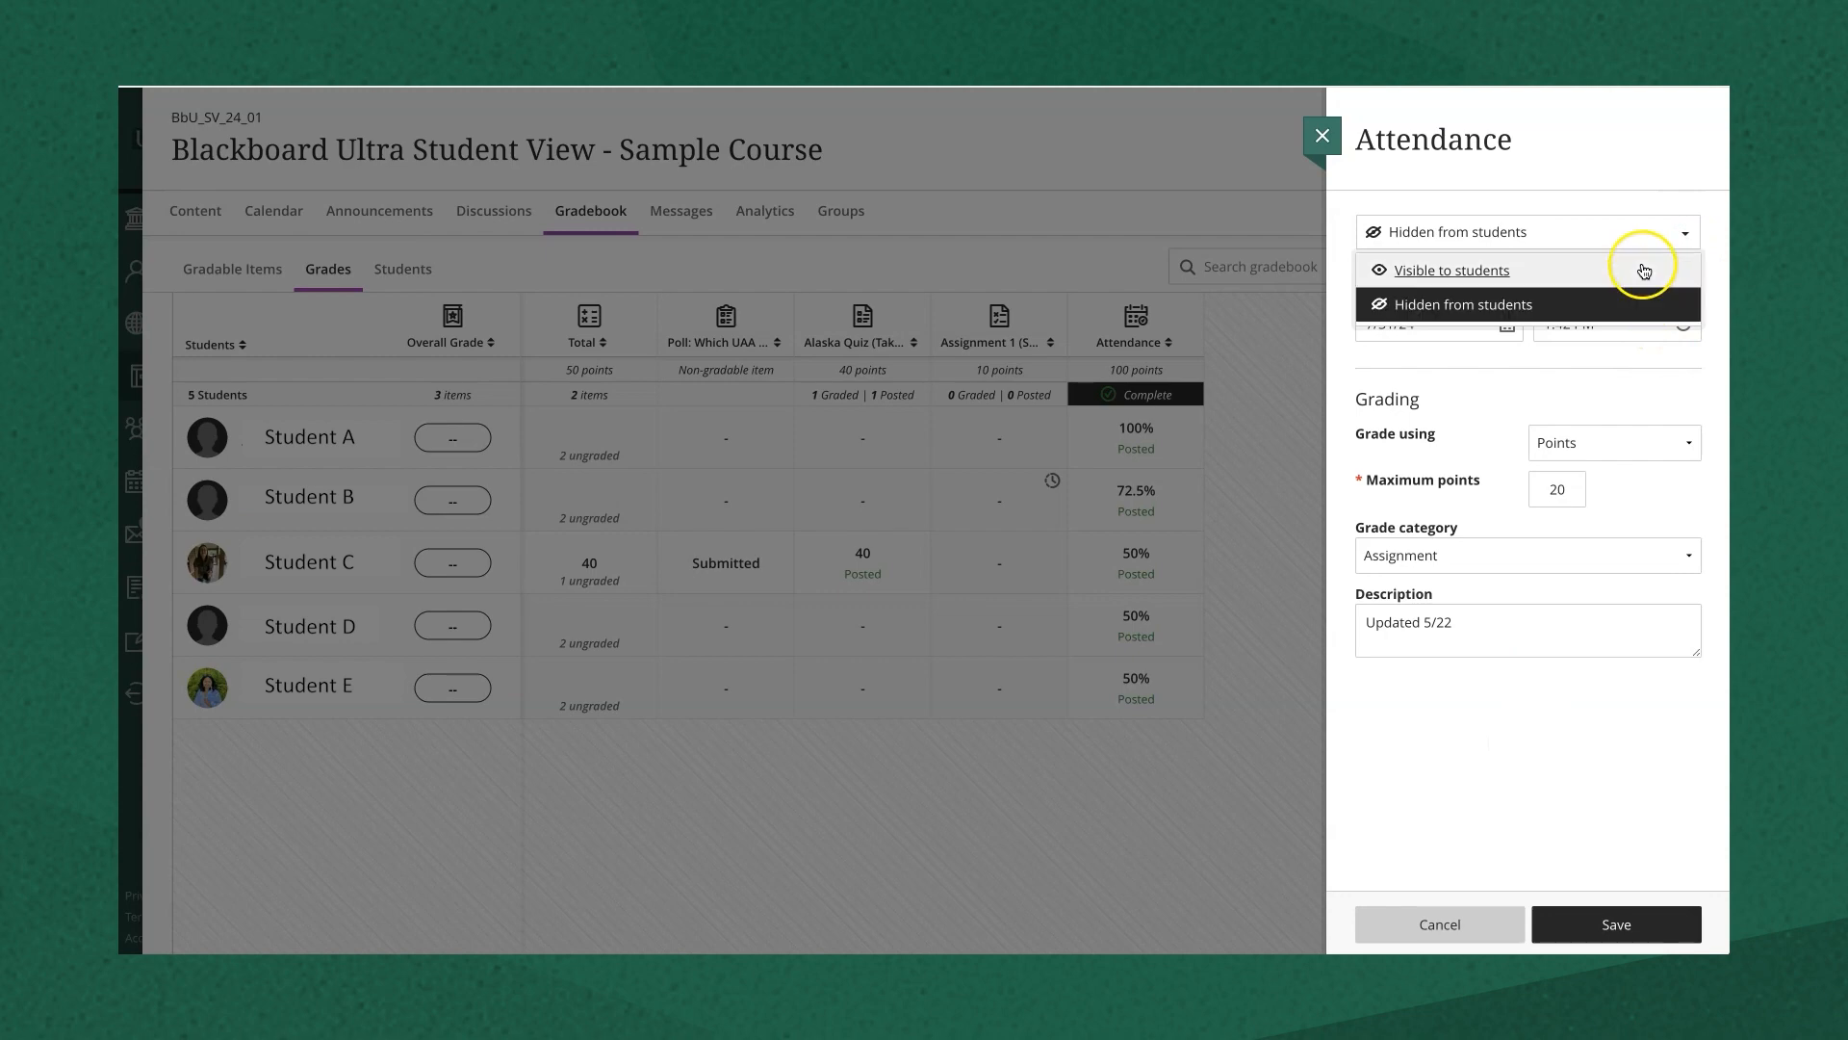
{"action": "left_click", "coordinate": [1633, 282]}
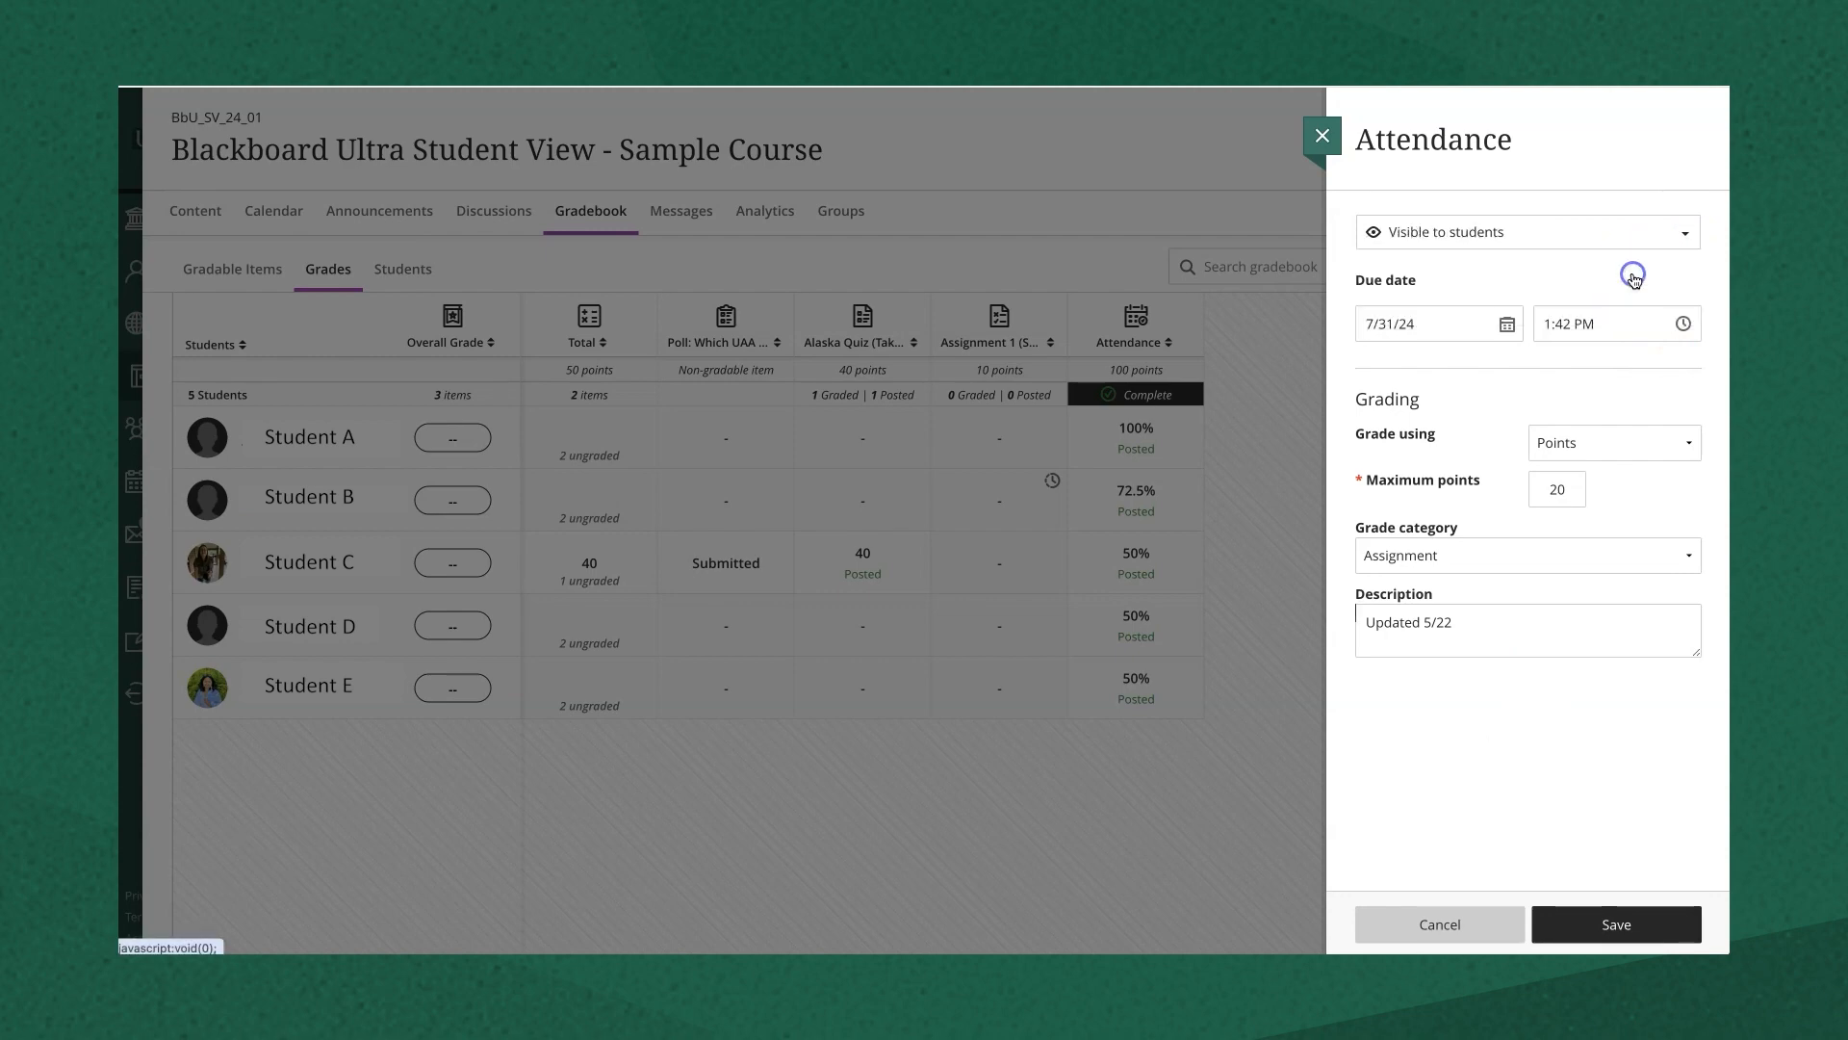
{"action": "left_click", "coordinate": [1671, 235]}
{"action": "left_click", "coordinate": [1604, 303]}
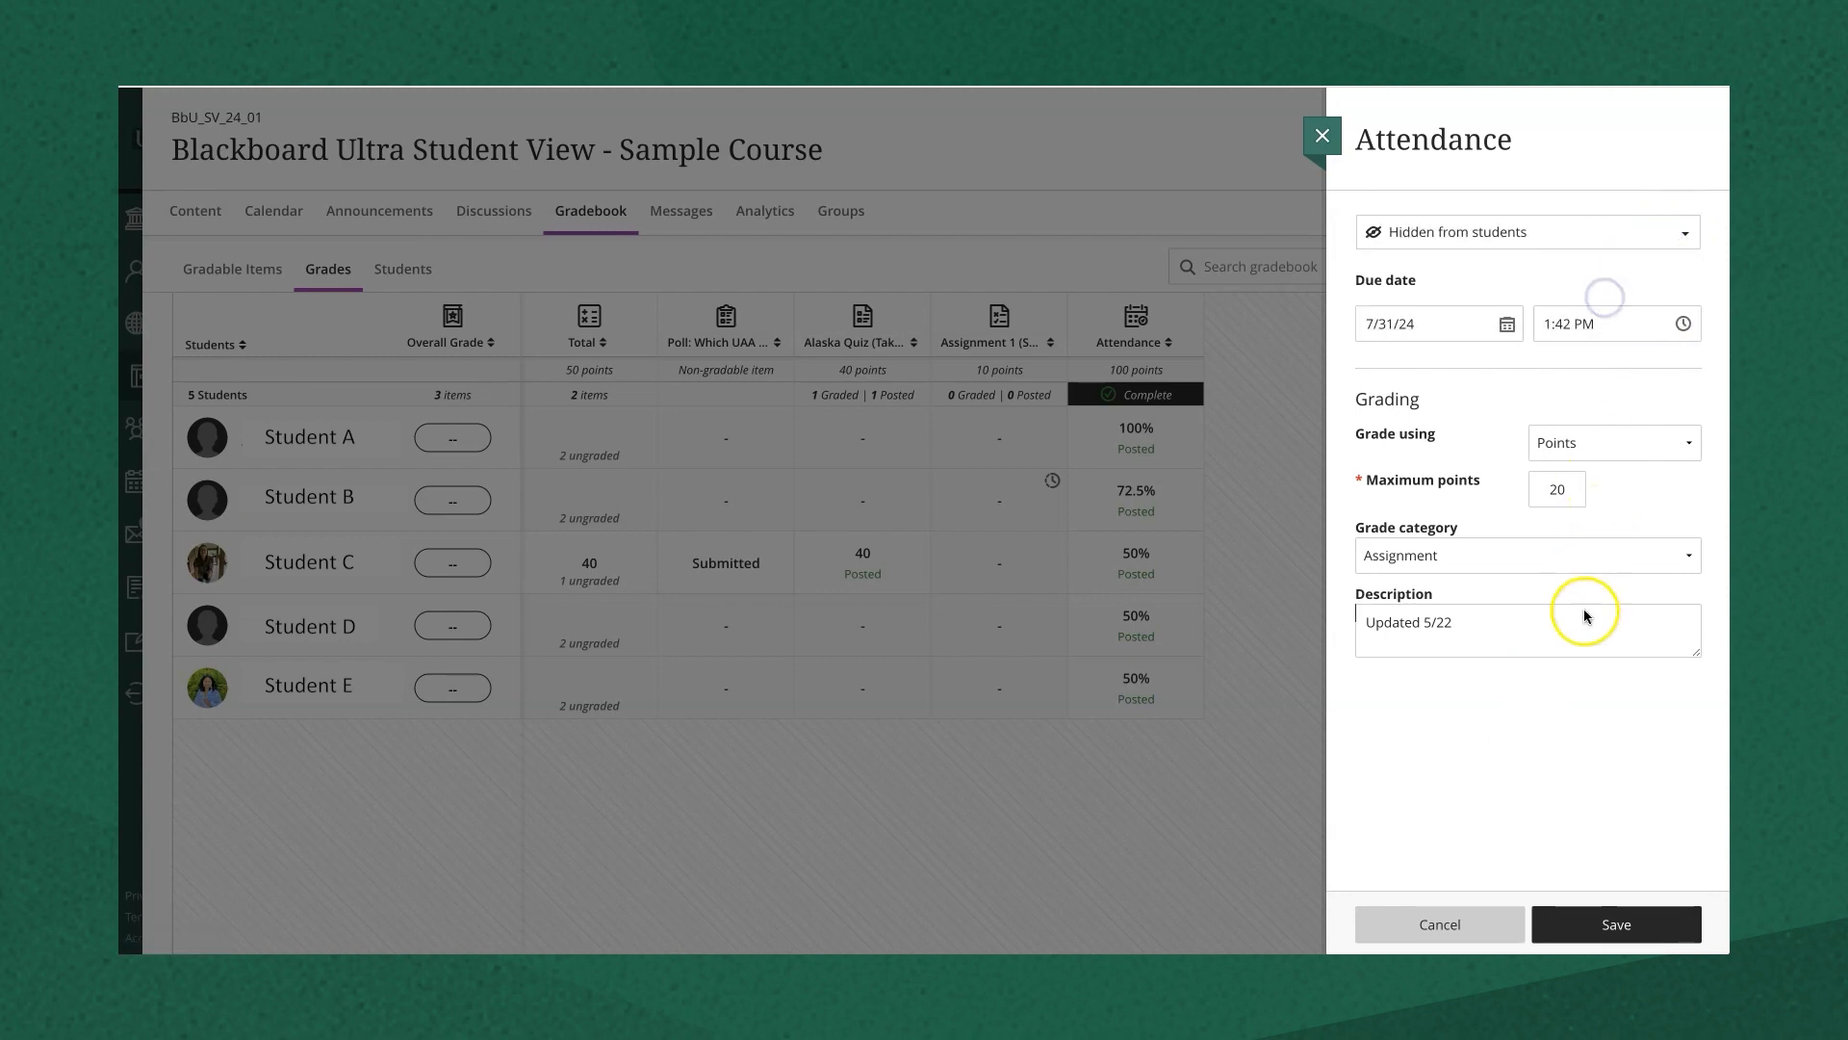
{"action": "left_click", "coordinate": [1617, 926]}
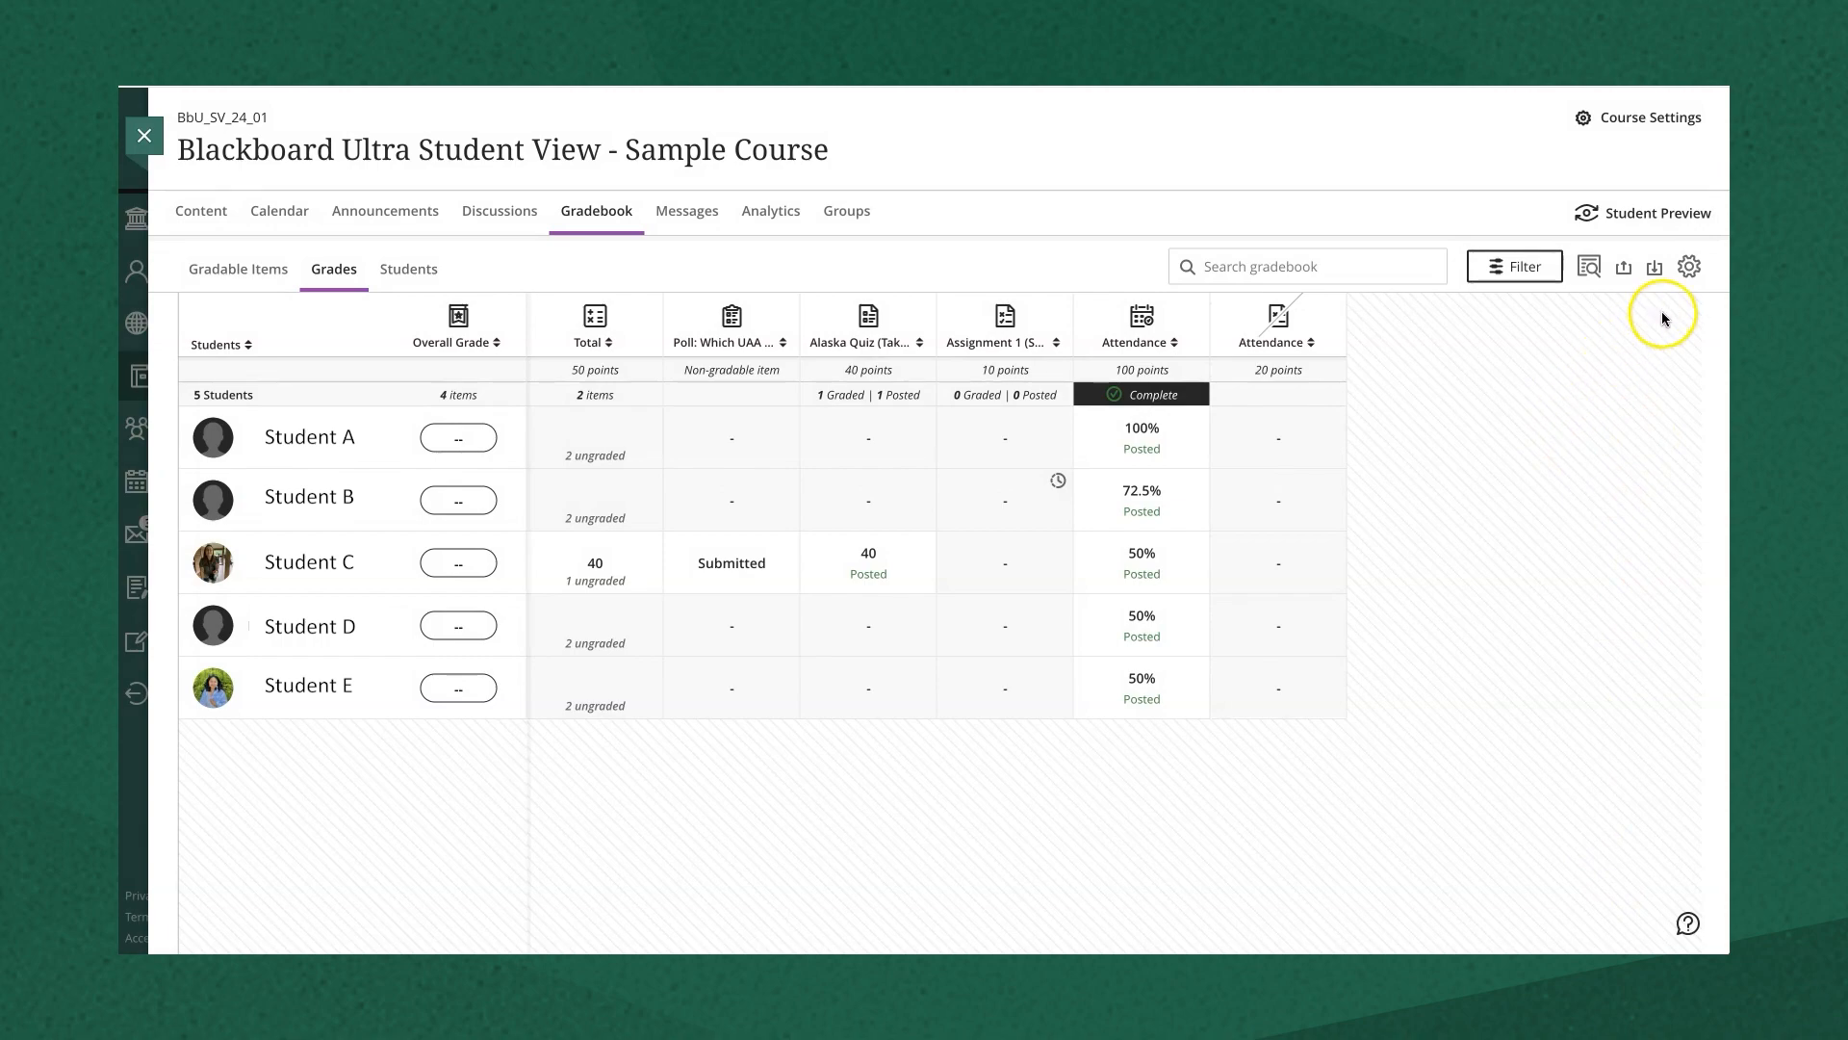
- Create a grade category named 'Manual Attendance' in Gradebook Settings, then close settings
{"action": "left_click", "coordinate": [1689, 271]}
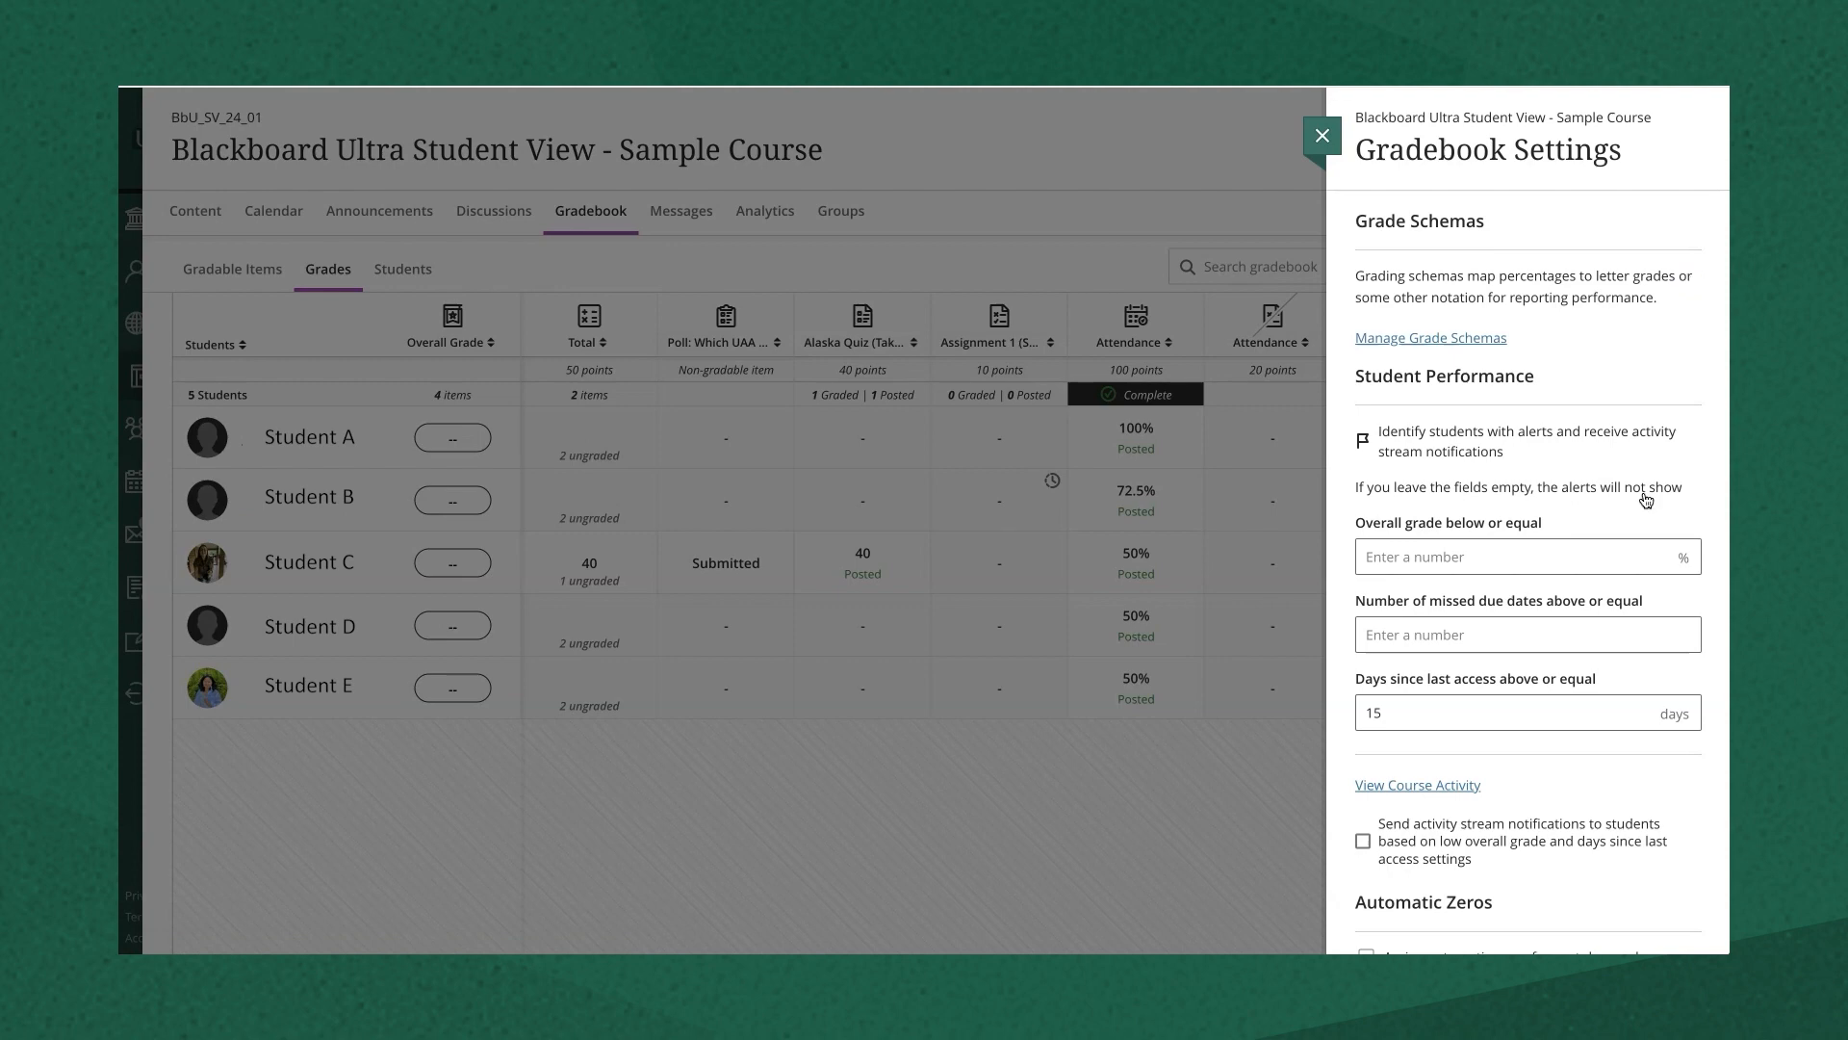
{"action": "scroll", "coordinate": [1643, 499], "scroll_direction": "down", "scroll_amount": 8}
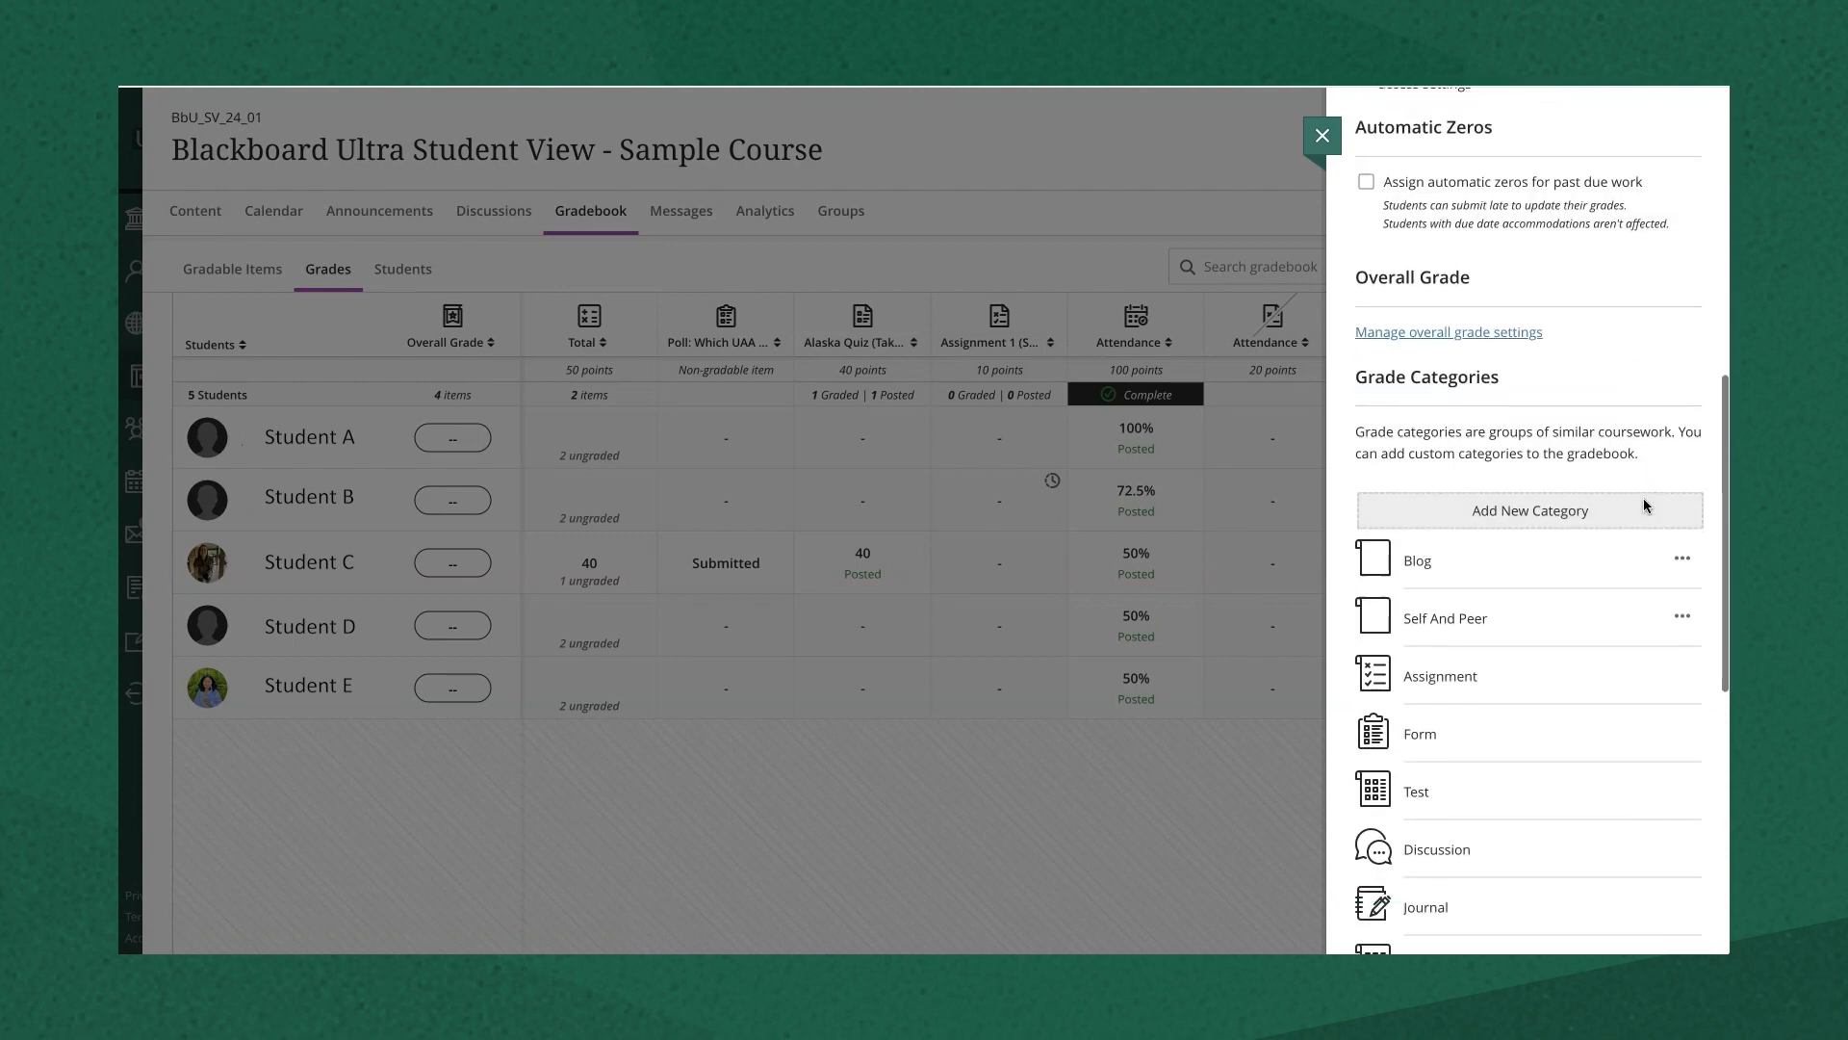
{"action": "left_click", "coordinate": [1516, 518]}
{"action": "type", "text": "Man"}
{"action": "left_click", "coordinate": [1545, 617]}
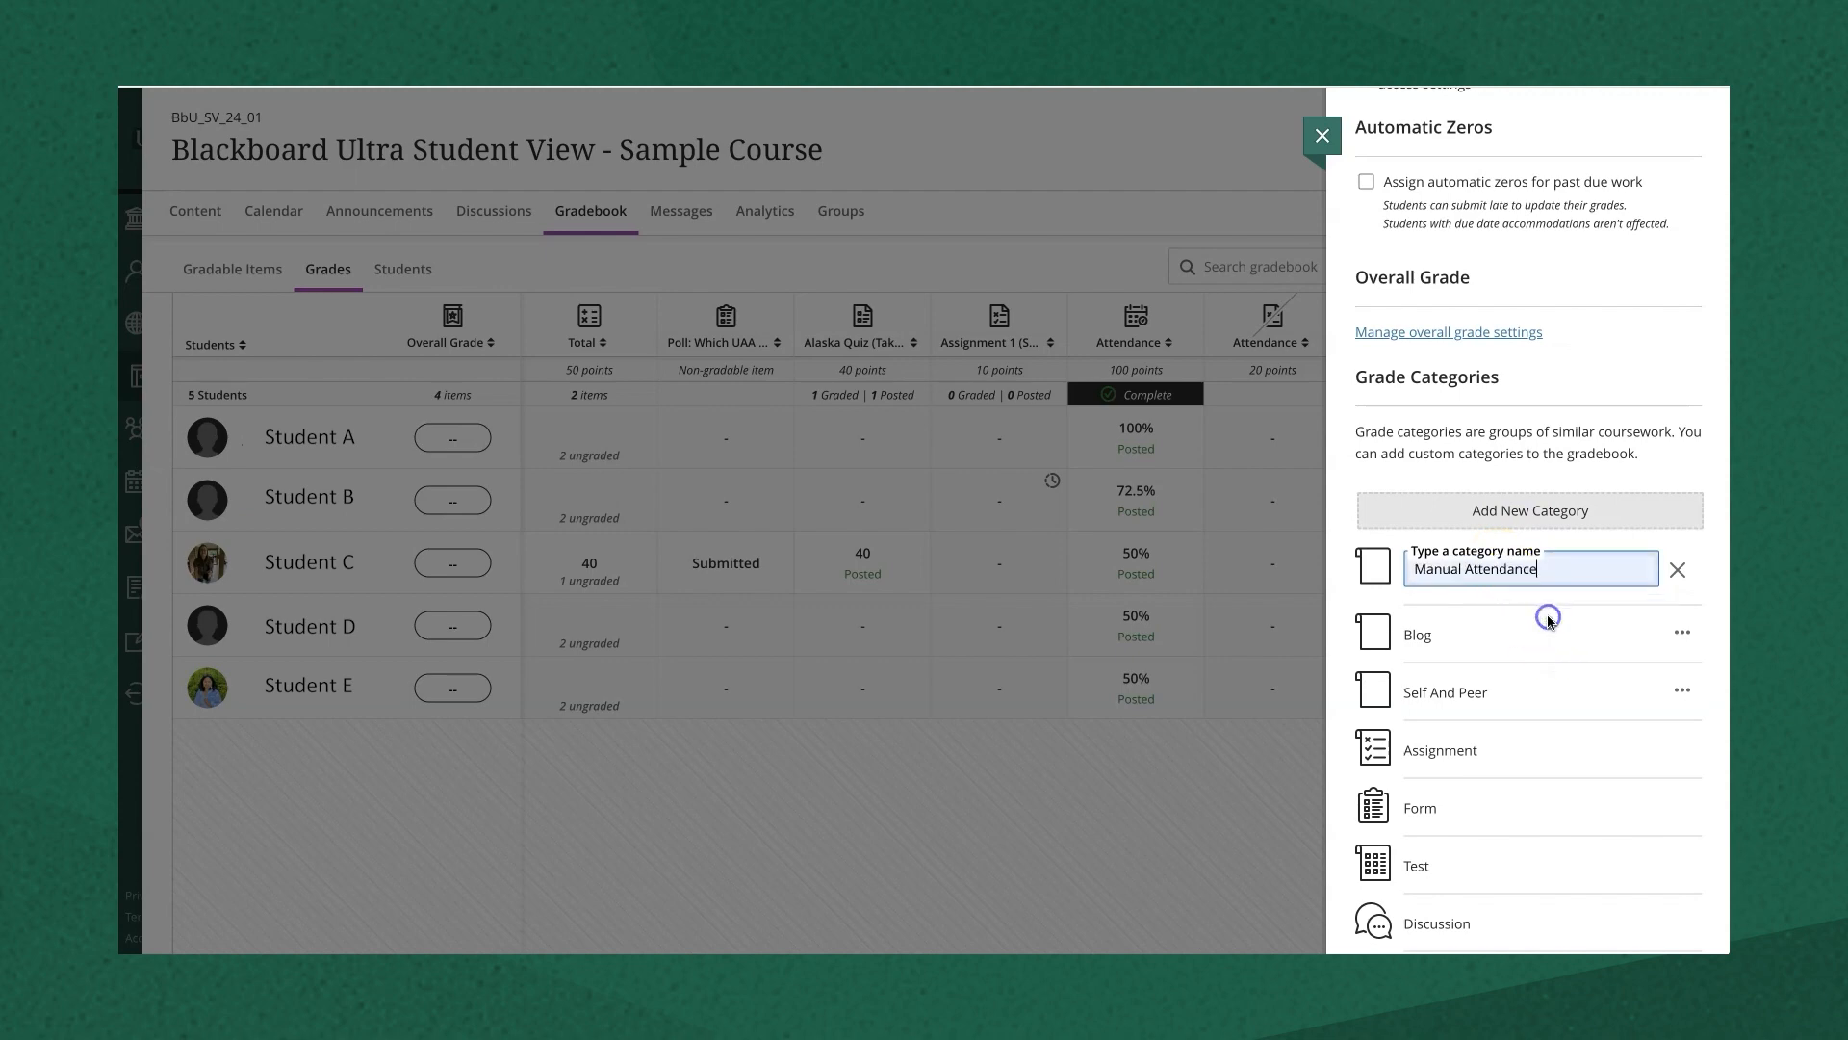
{"action": "key", "text": "Return"}
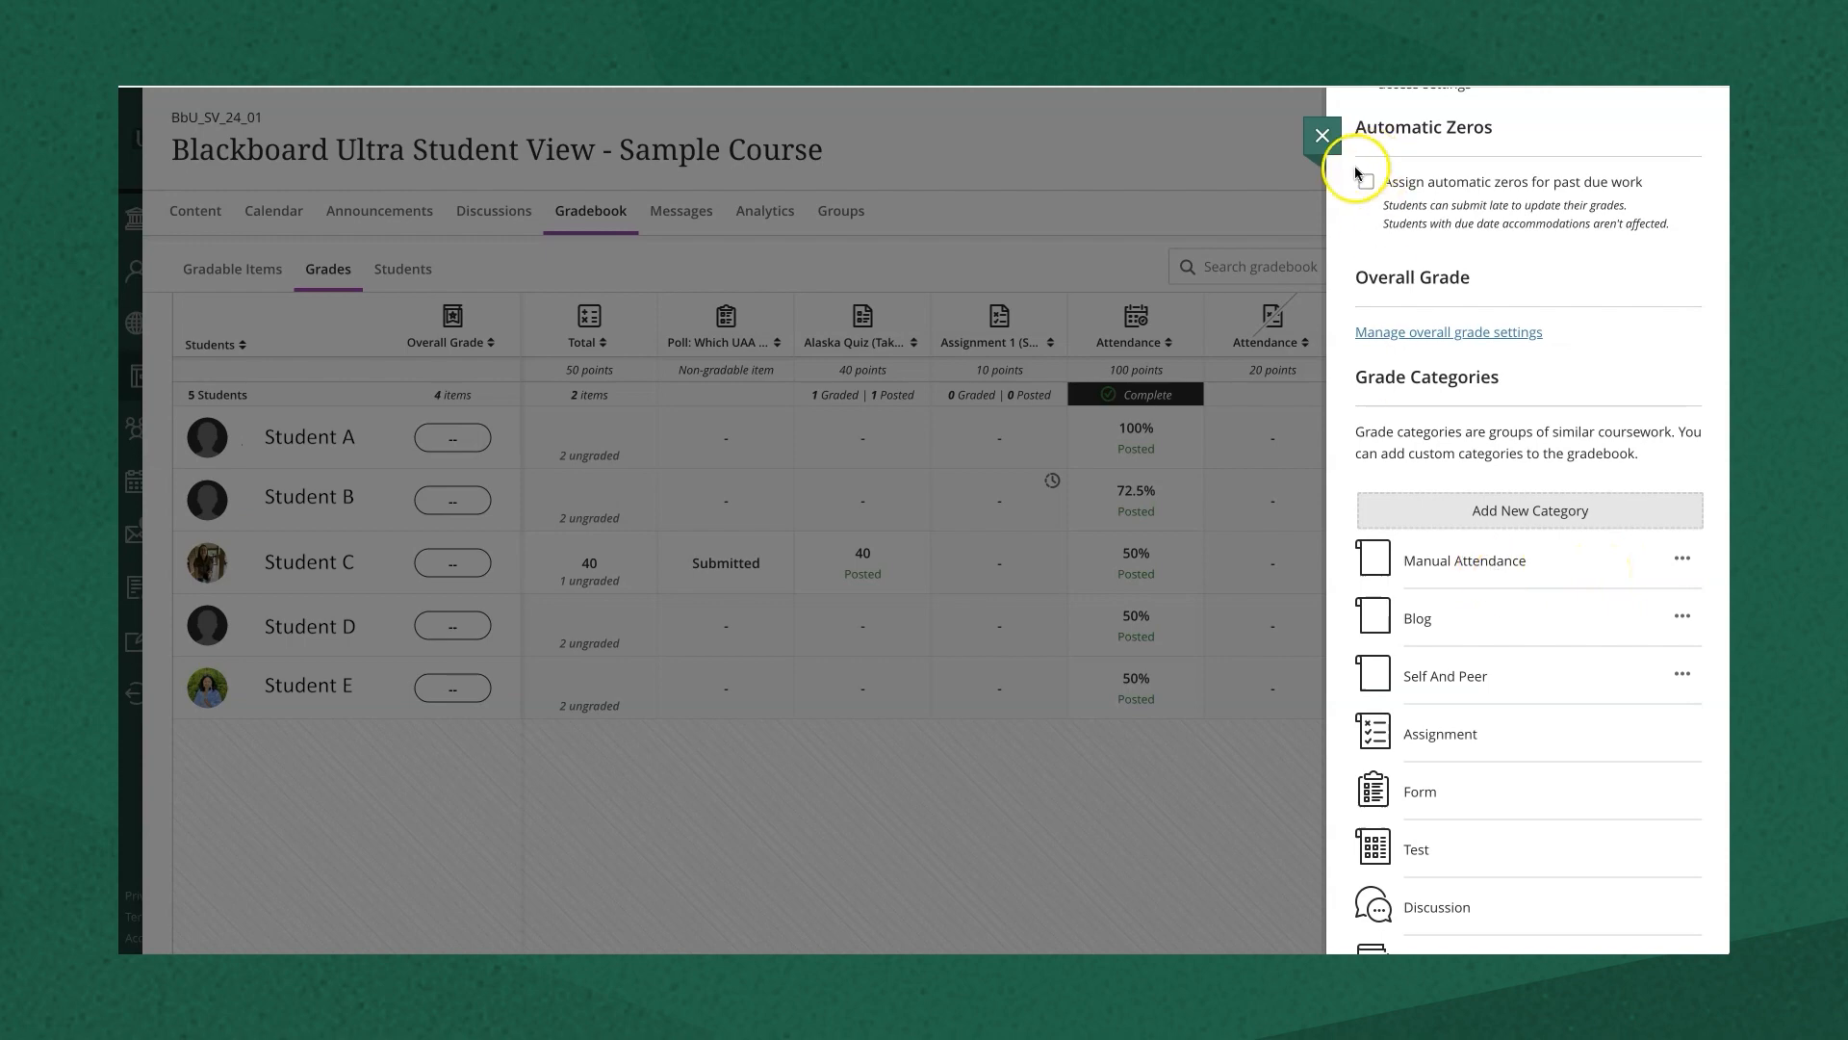
{"action": "left_click", "coordinate": [1325, 137]}
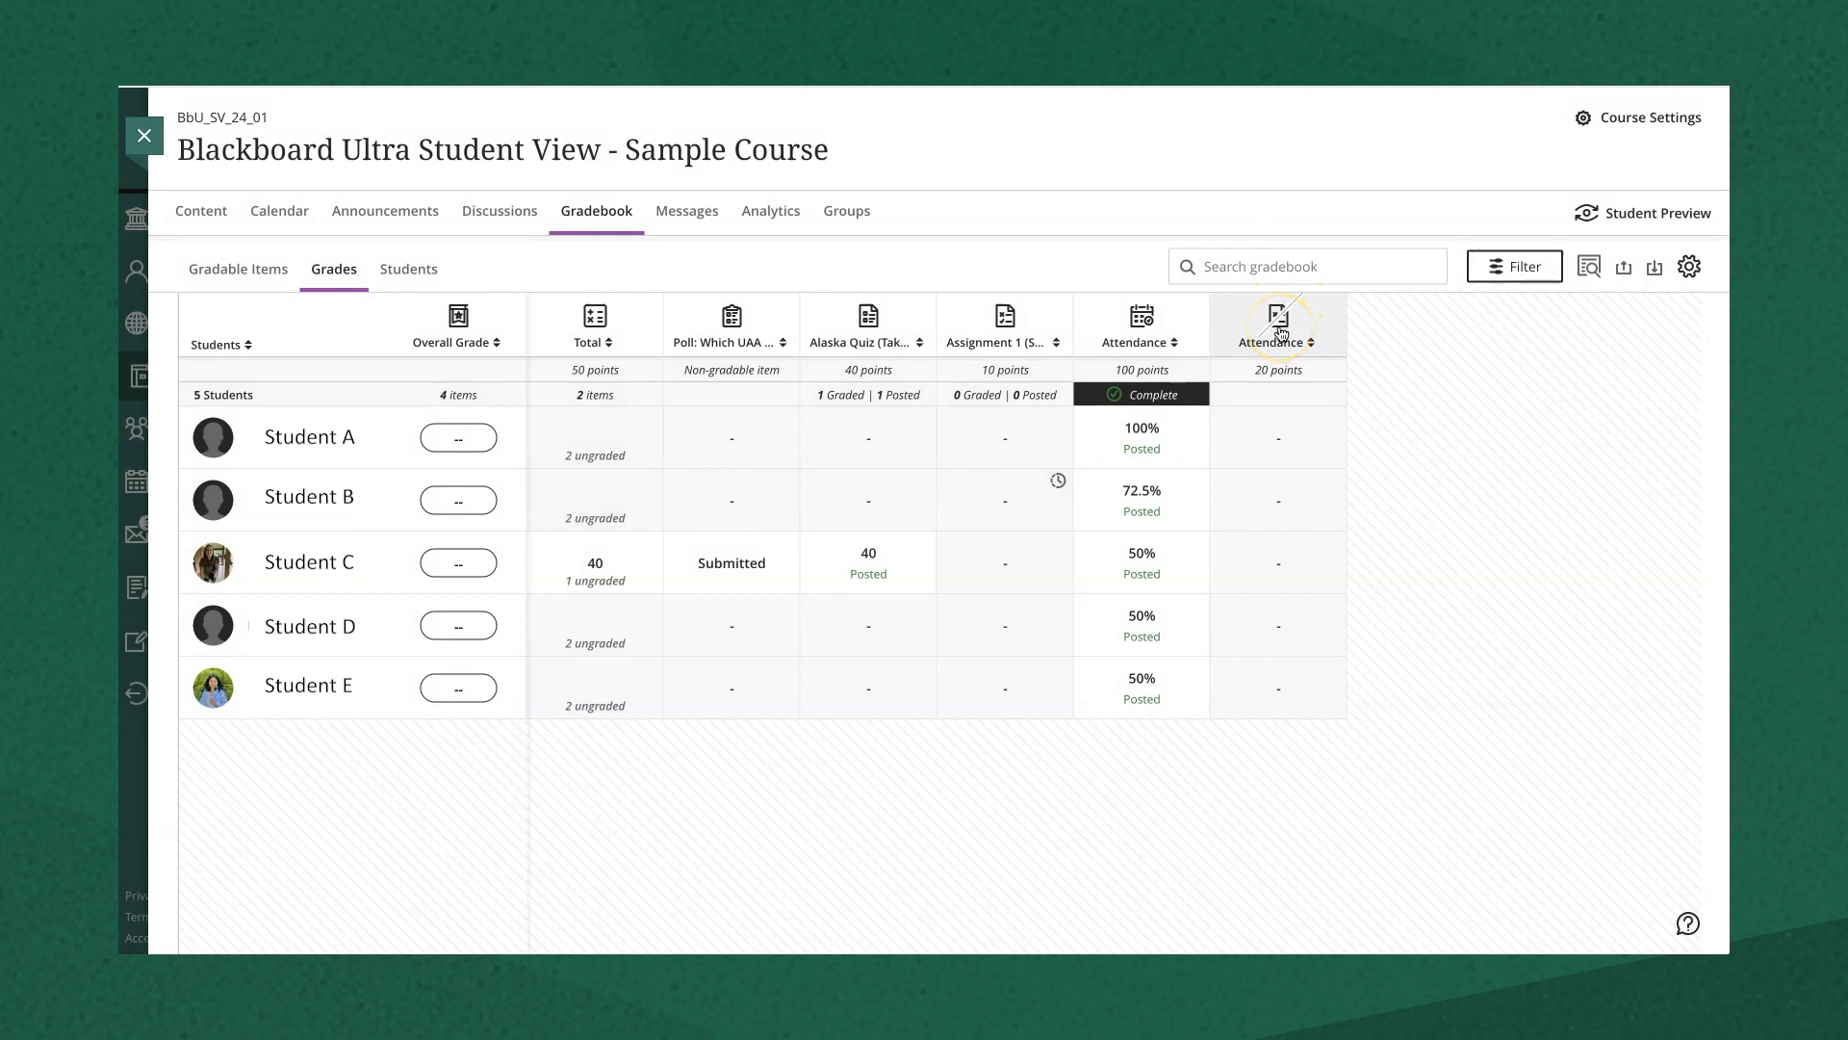
- Edit the 20-point Attendance column's grade category to Manual Attendance and save
{"action": "left_click", "coordinate": [1279, 333]}
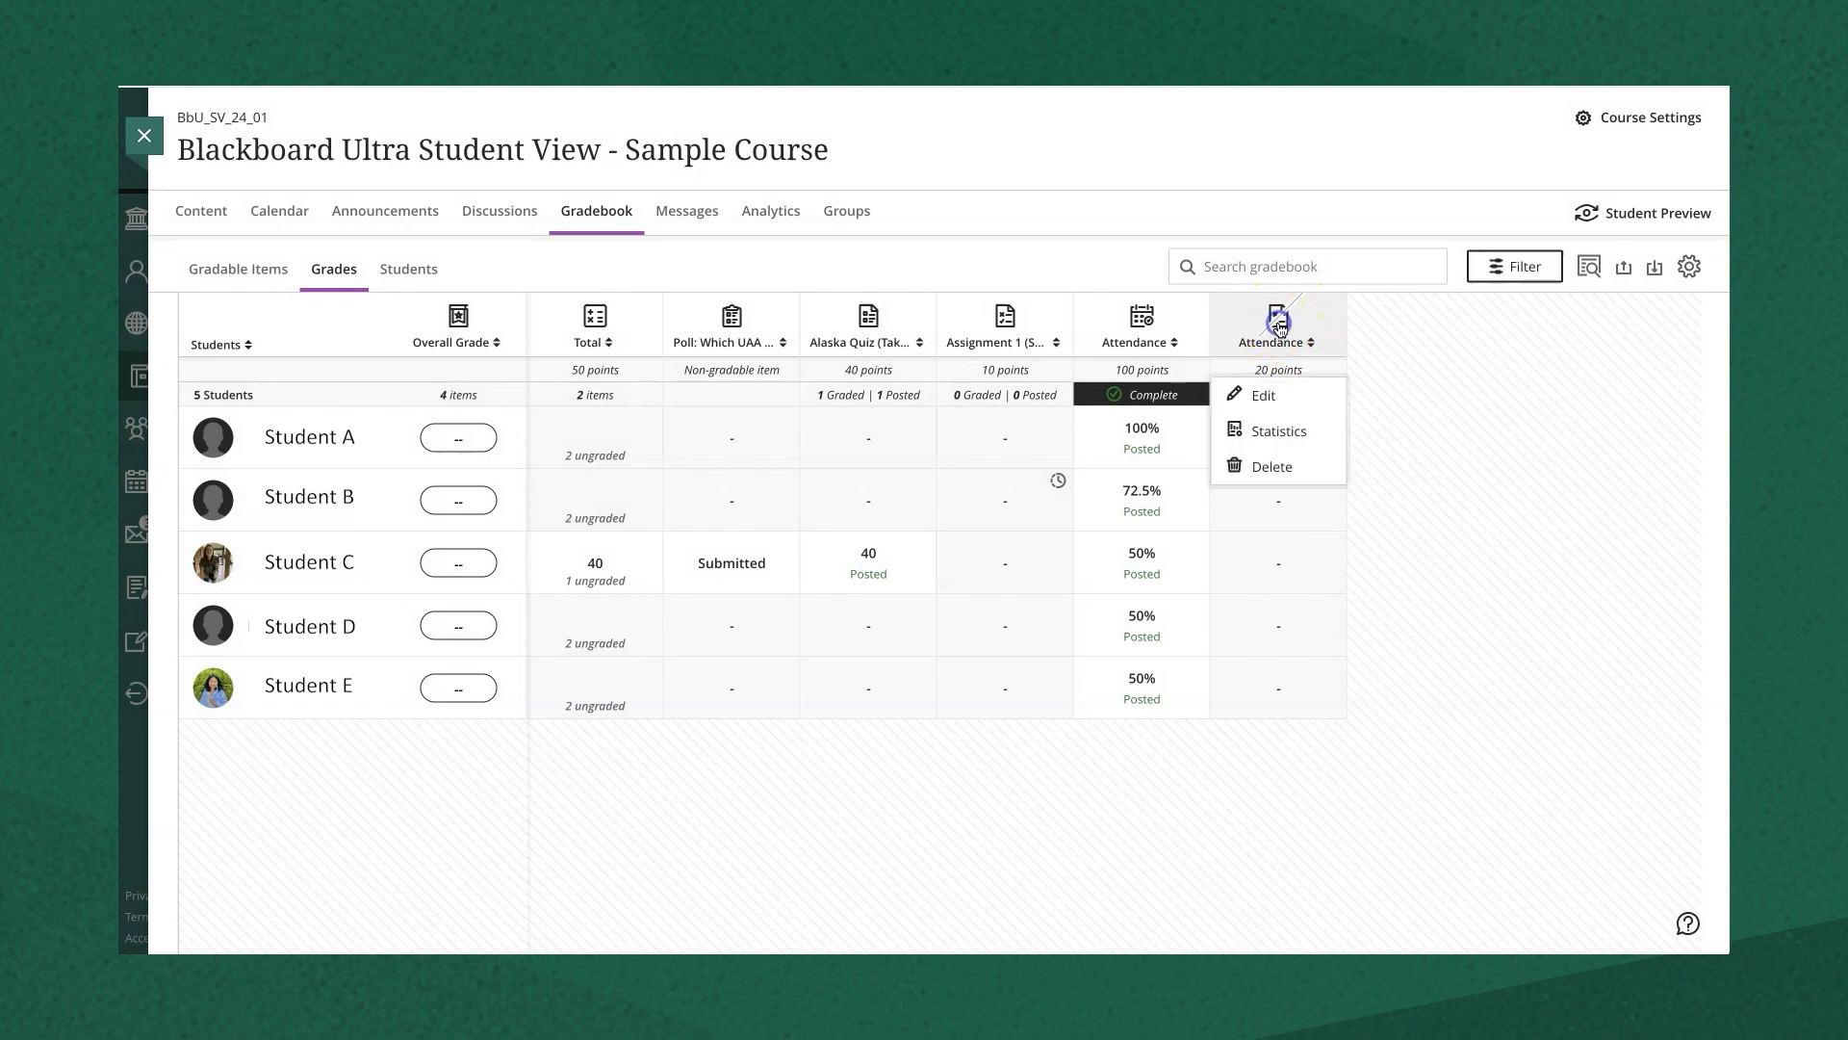
{"action": "left_click", "coordinate": [1268, 395]}
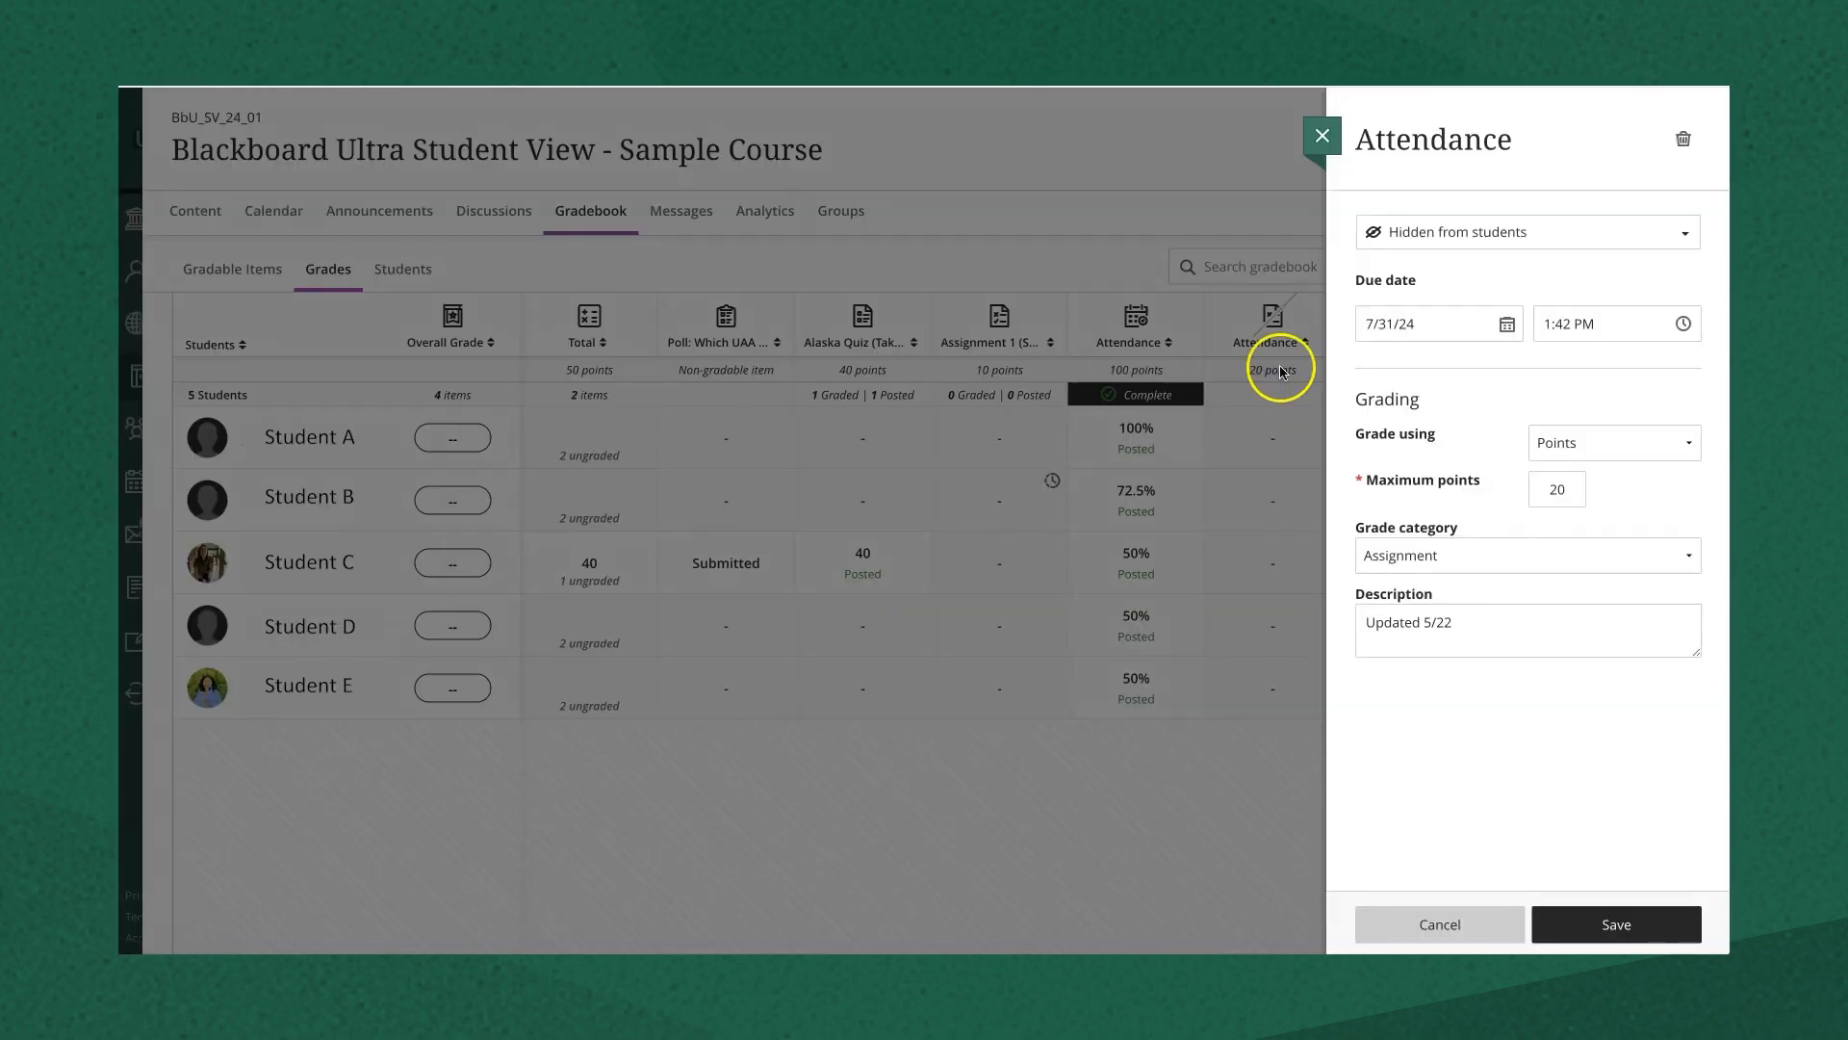
{"action": "left_click", "coordinate": [1444, 554]}
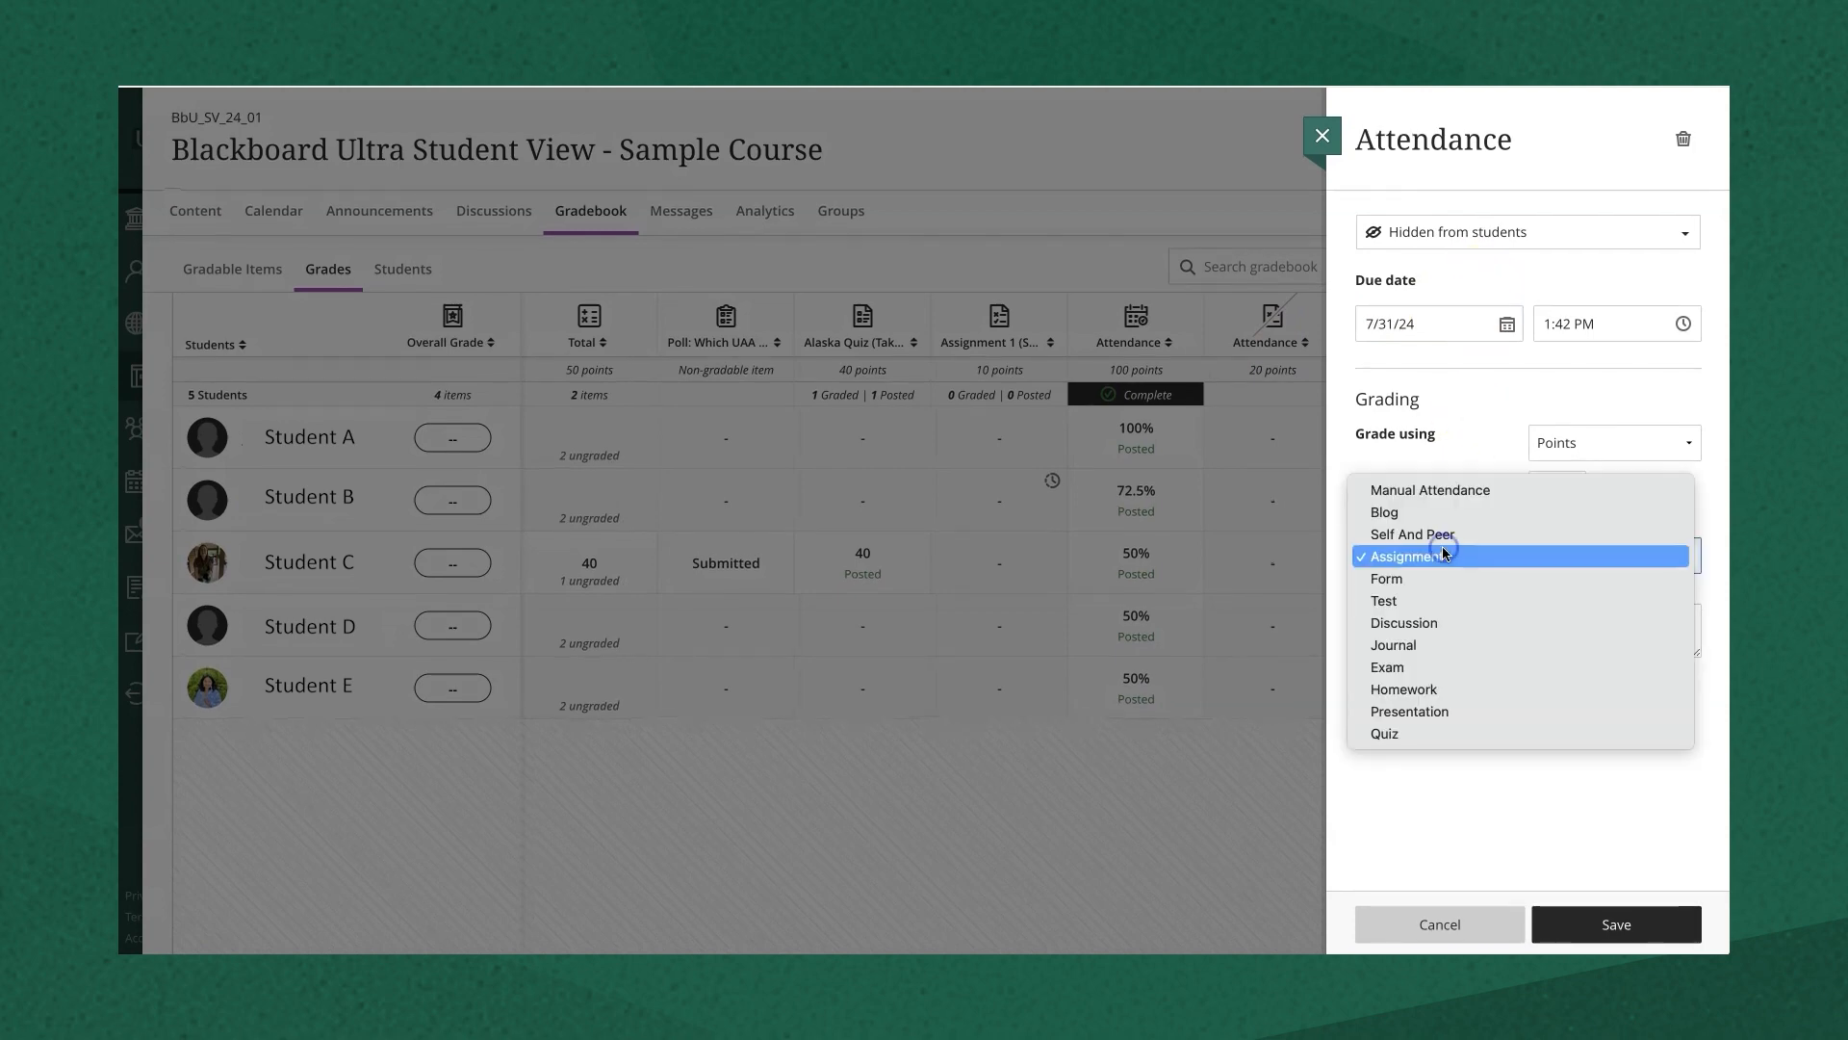
{"action": "left_click", "coordinate": [1444, 490]}
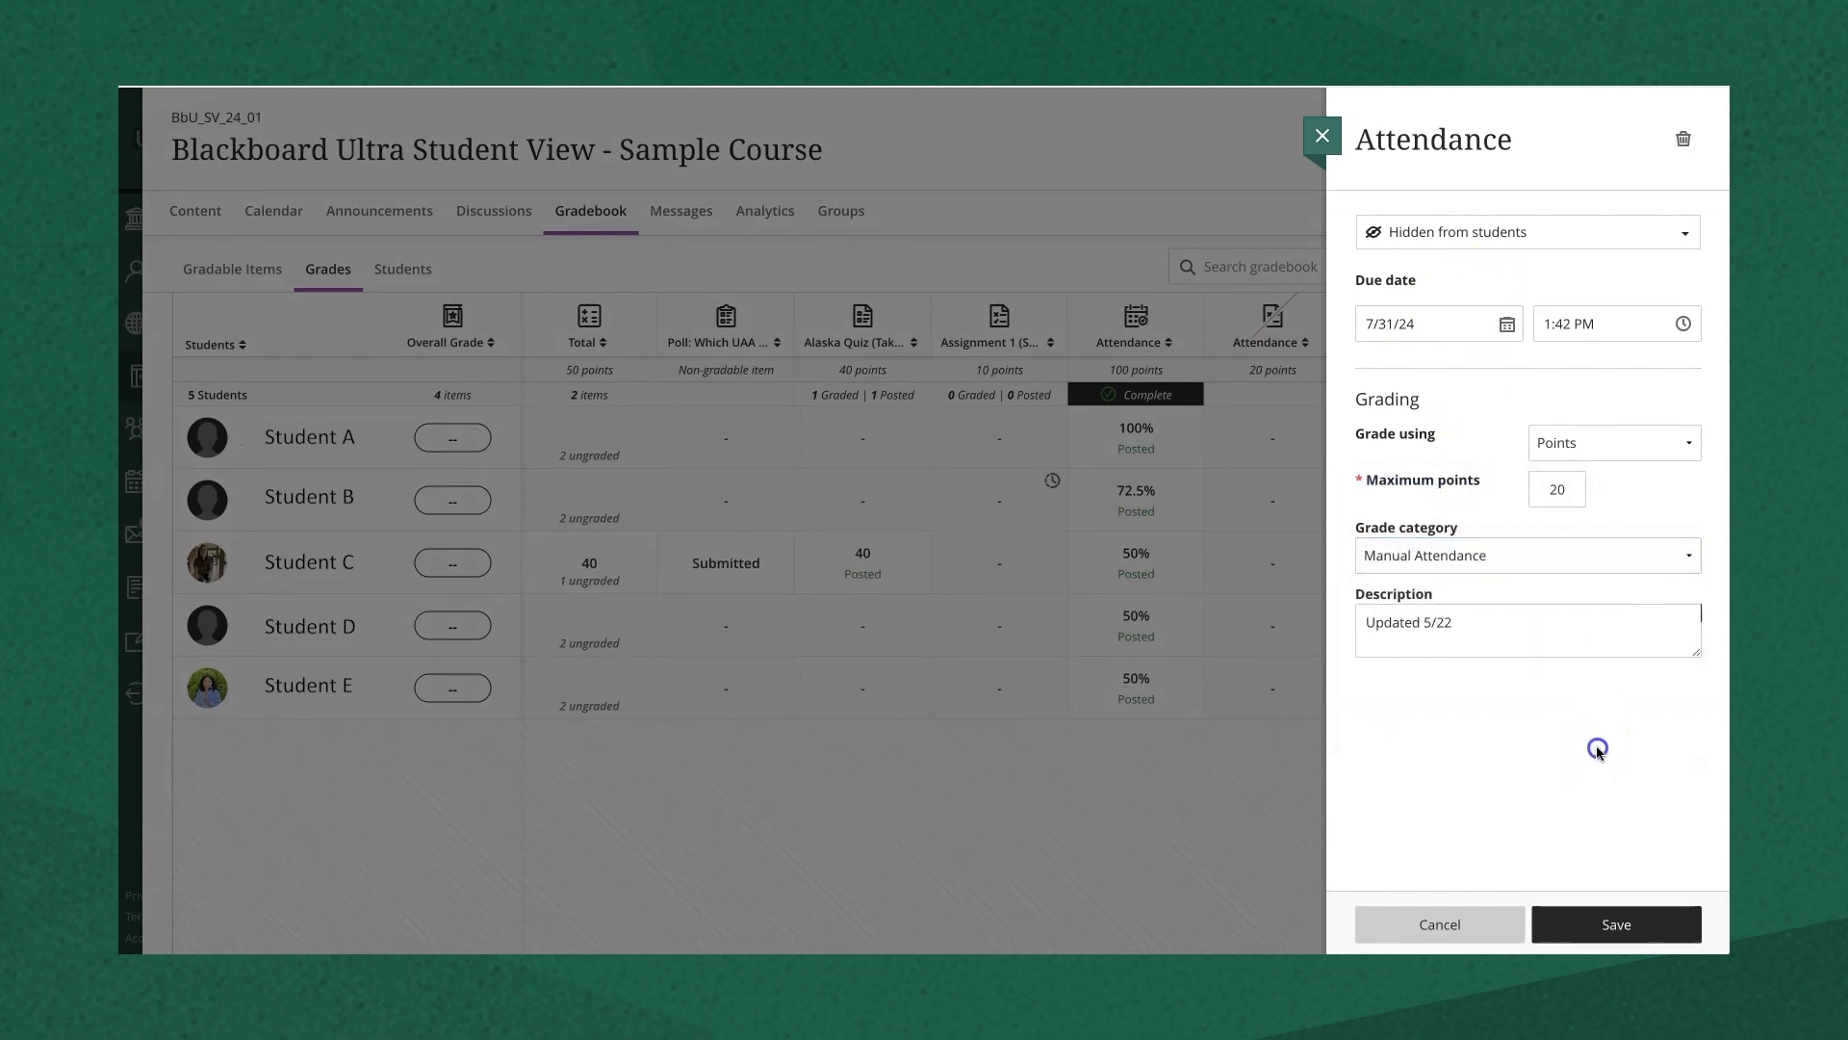
{"action": "left_click", "coordinate": [1613, 901]}
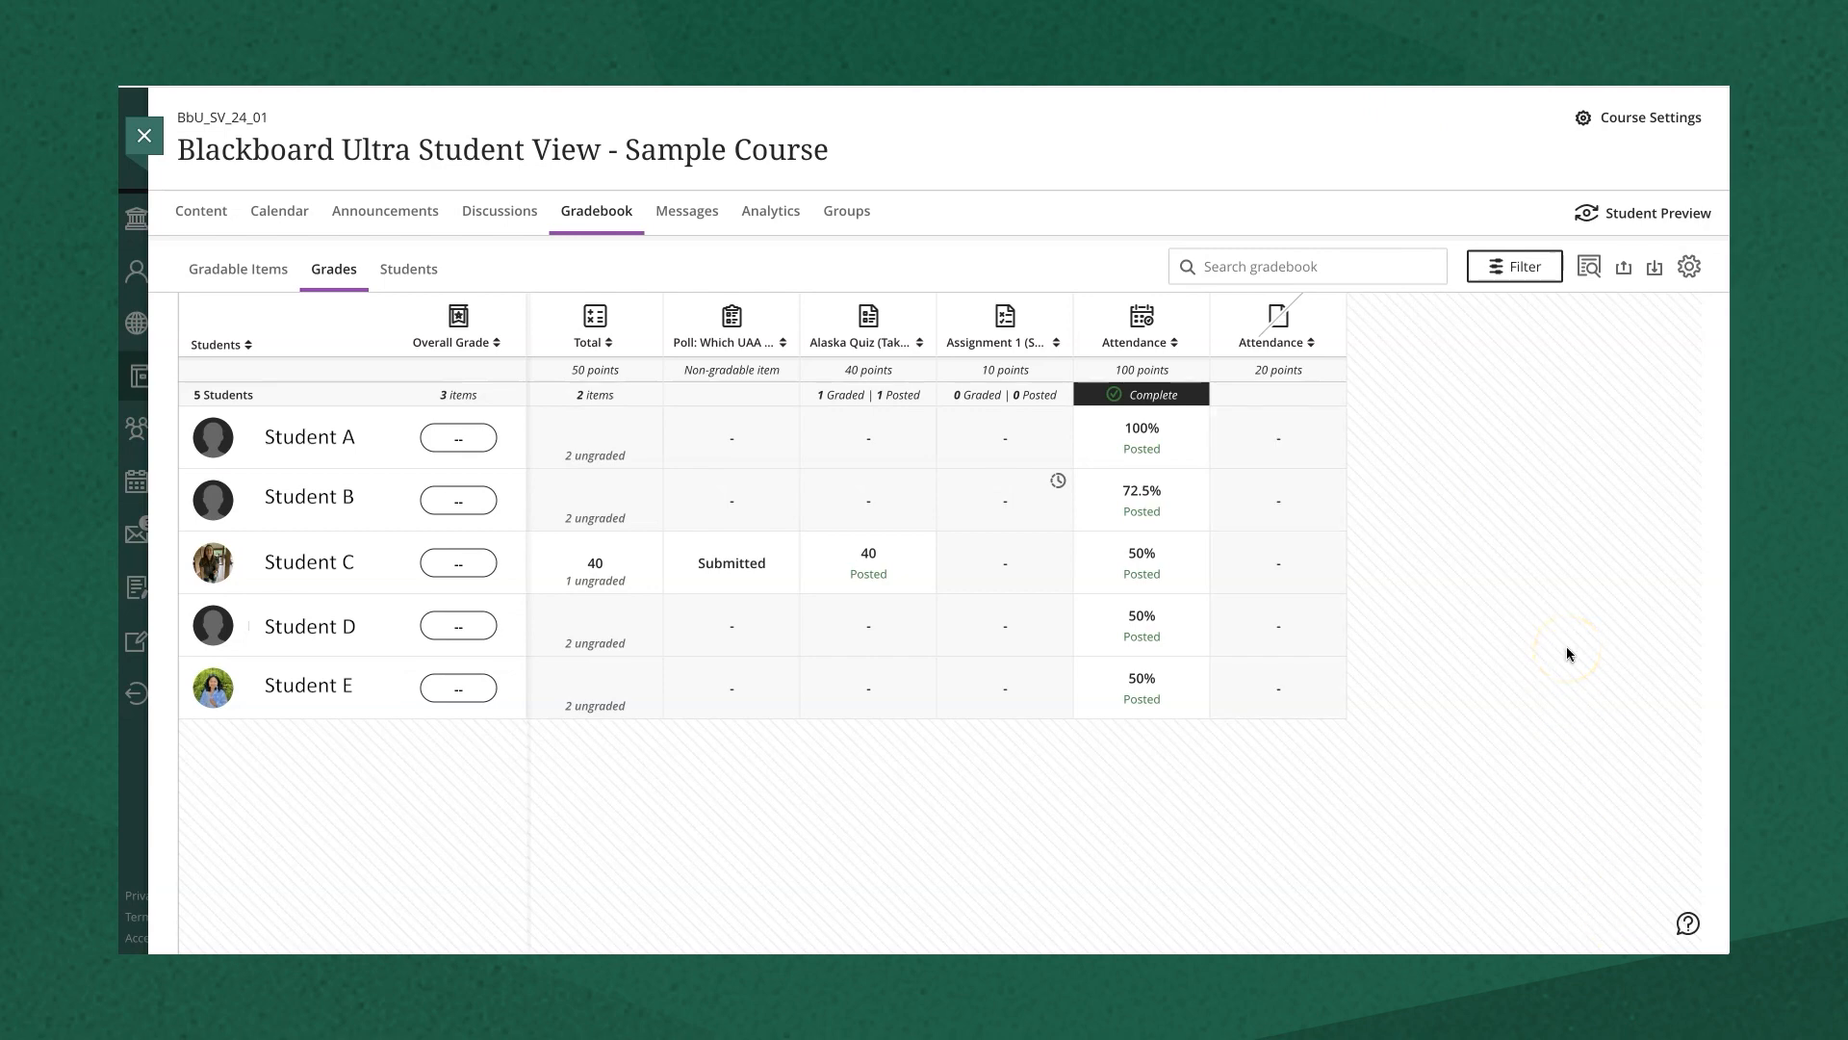
- Review Overall Grade calculation details, expanding Manual Attendance, then save and close
{"action": "left_click", "coordinate": [268, 278]}
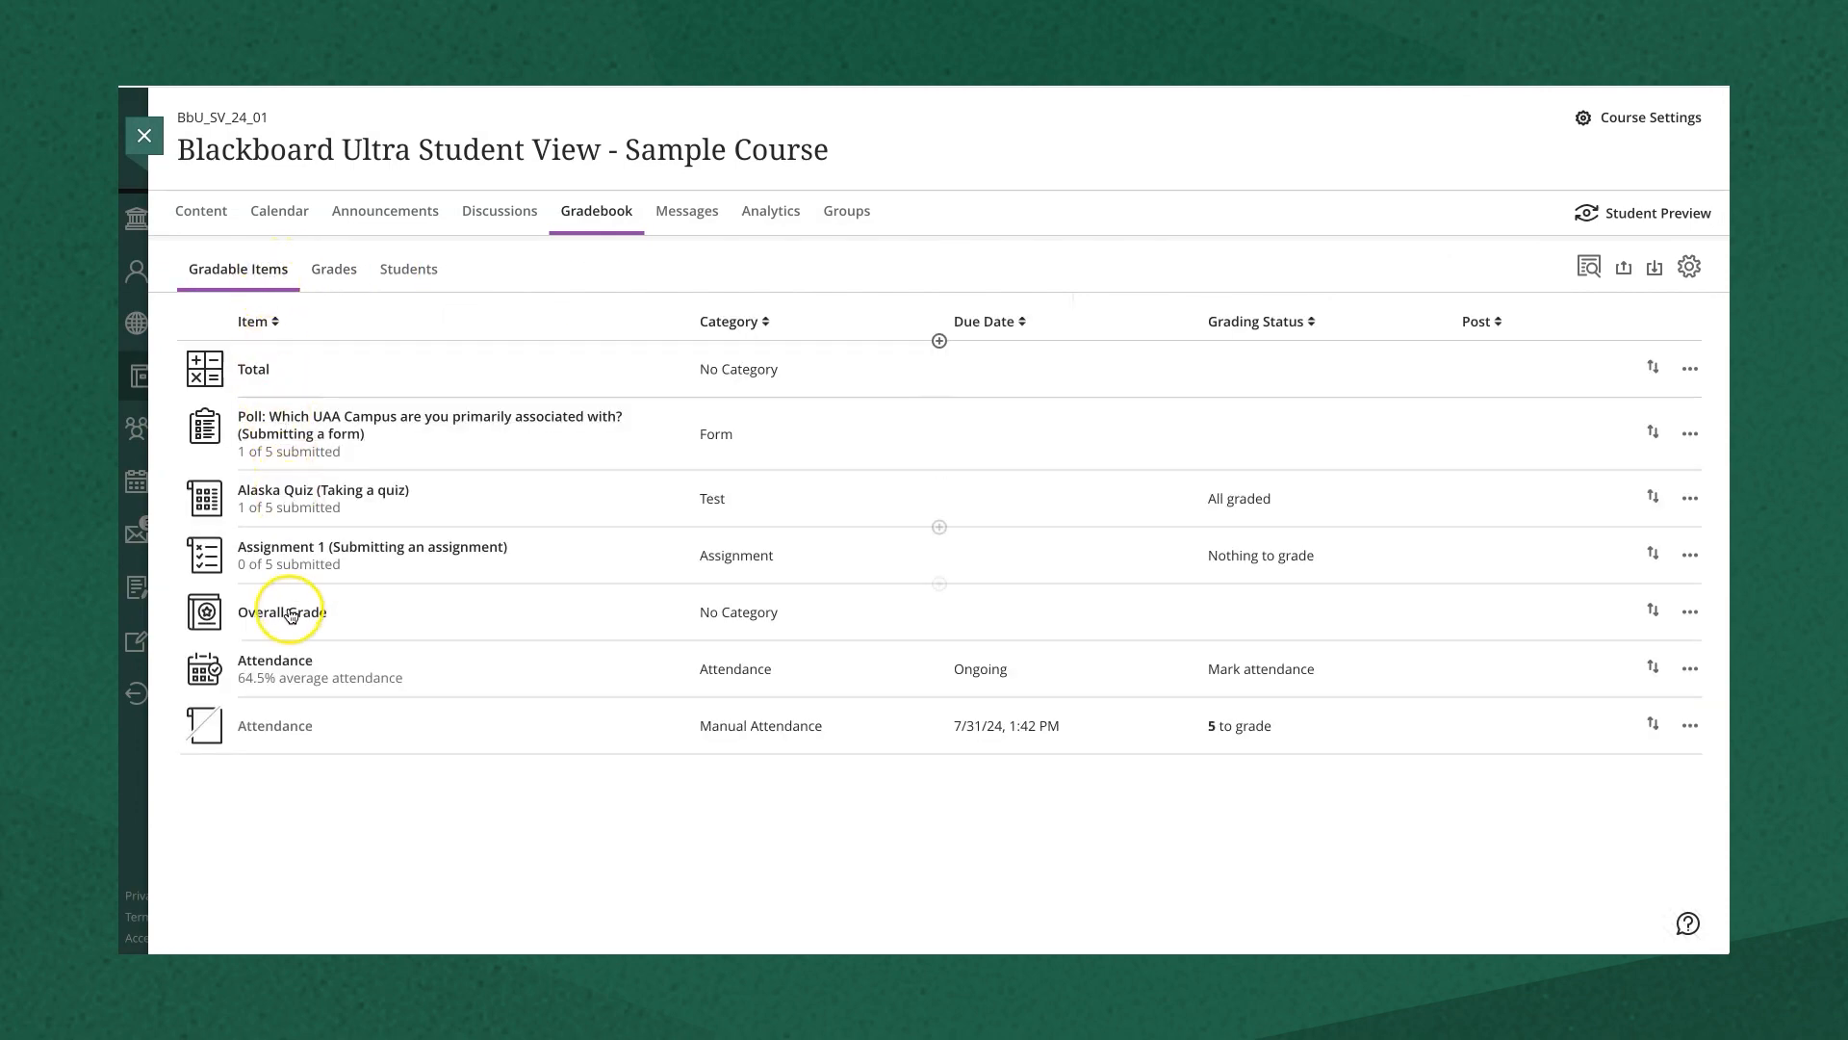
{"action": "left_click", "coordinate": [291, 611]}
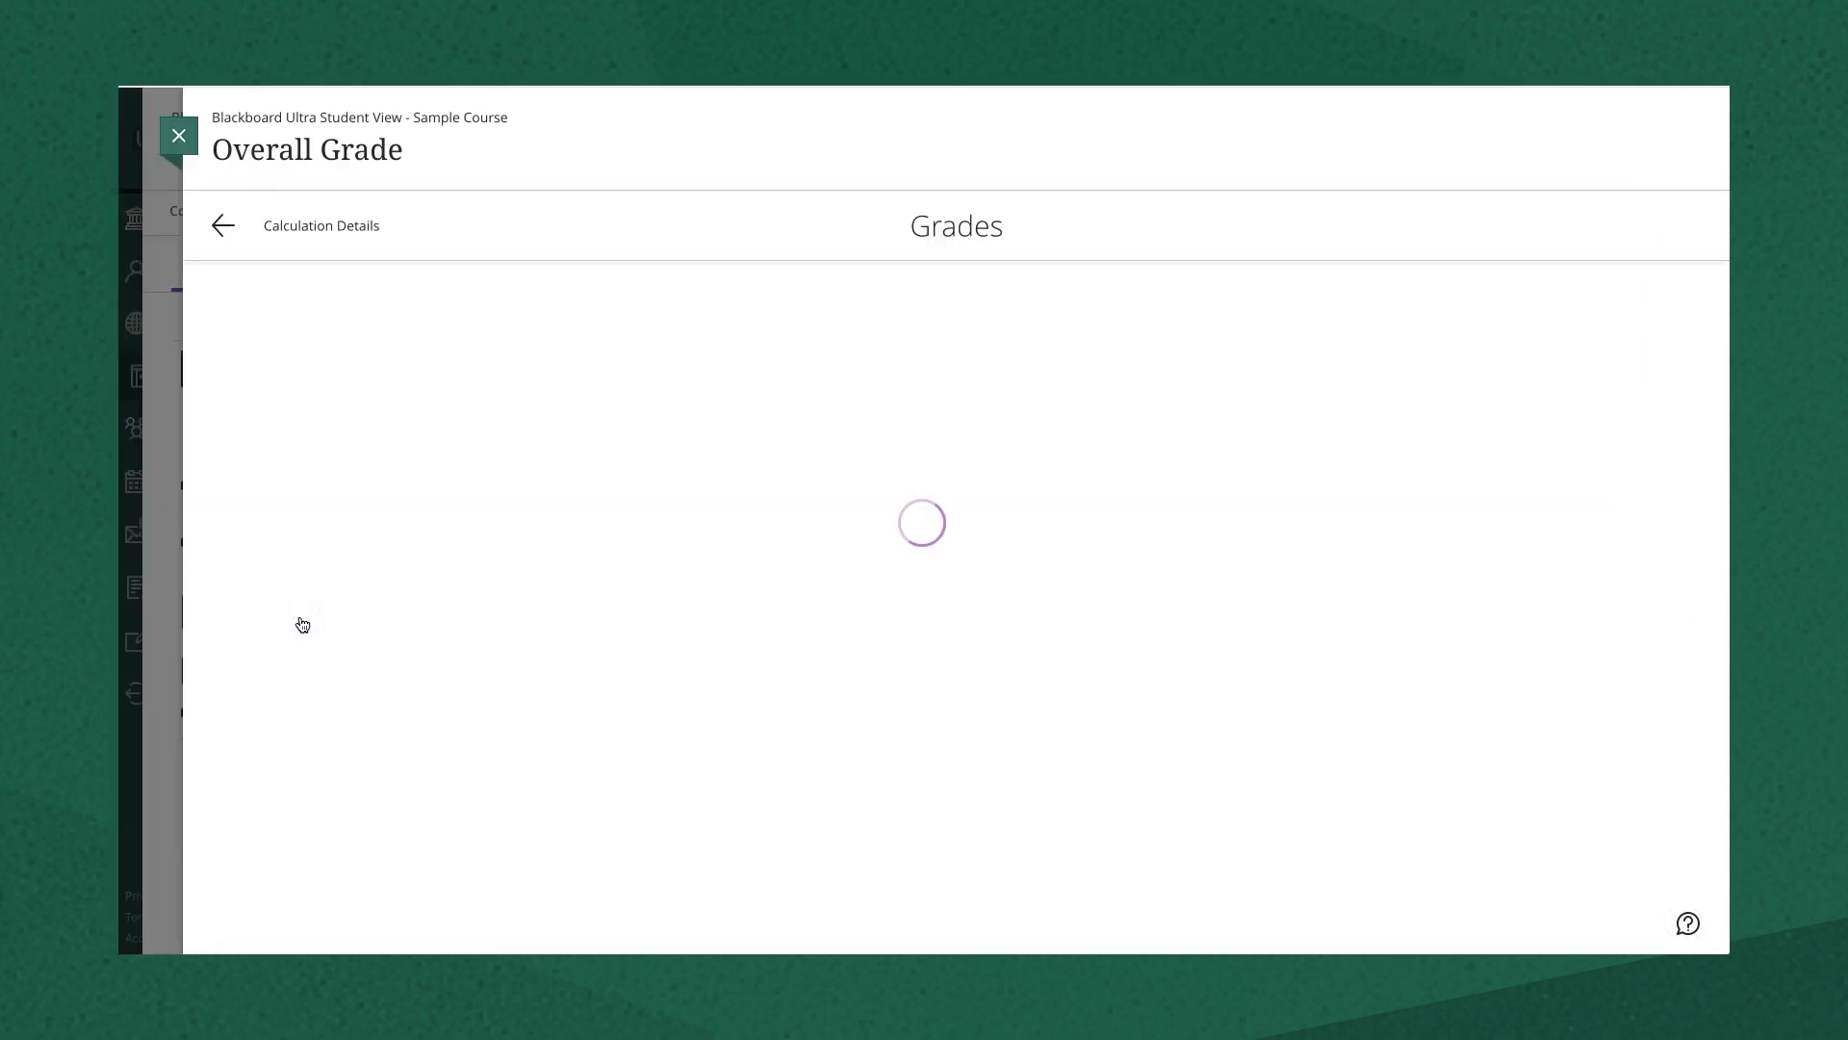
{"action": "left_click", "coordinate": [344, 246]}
{"action": "scroll", "coordinate": [572, 520], "scroll_direction": "down", "scroll_amount": 3}
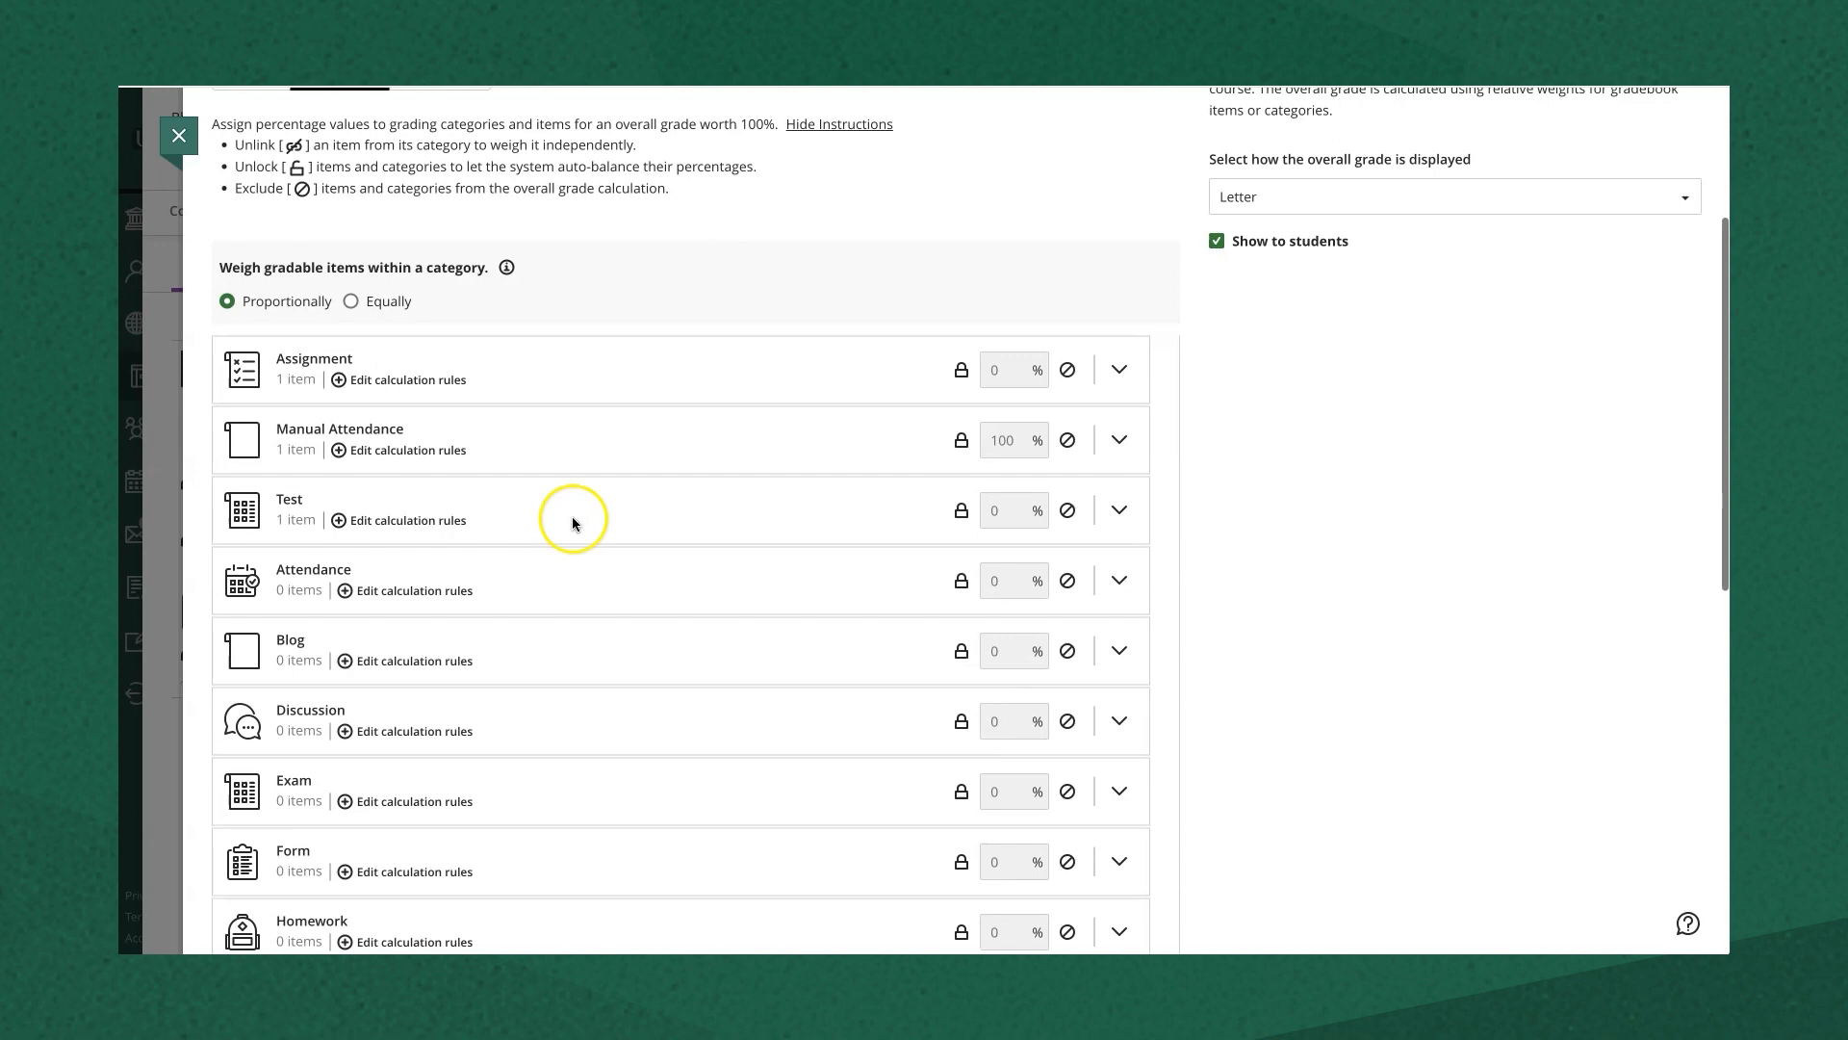
{"action": "left_click", "coordinate": [1119, 413]}
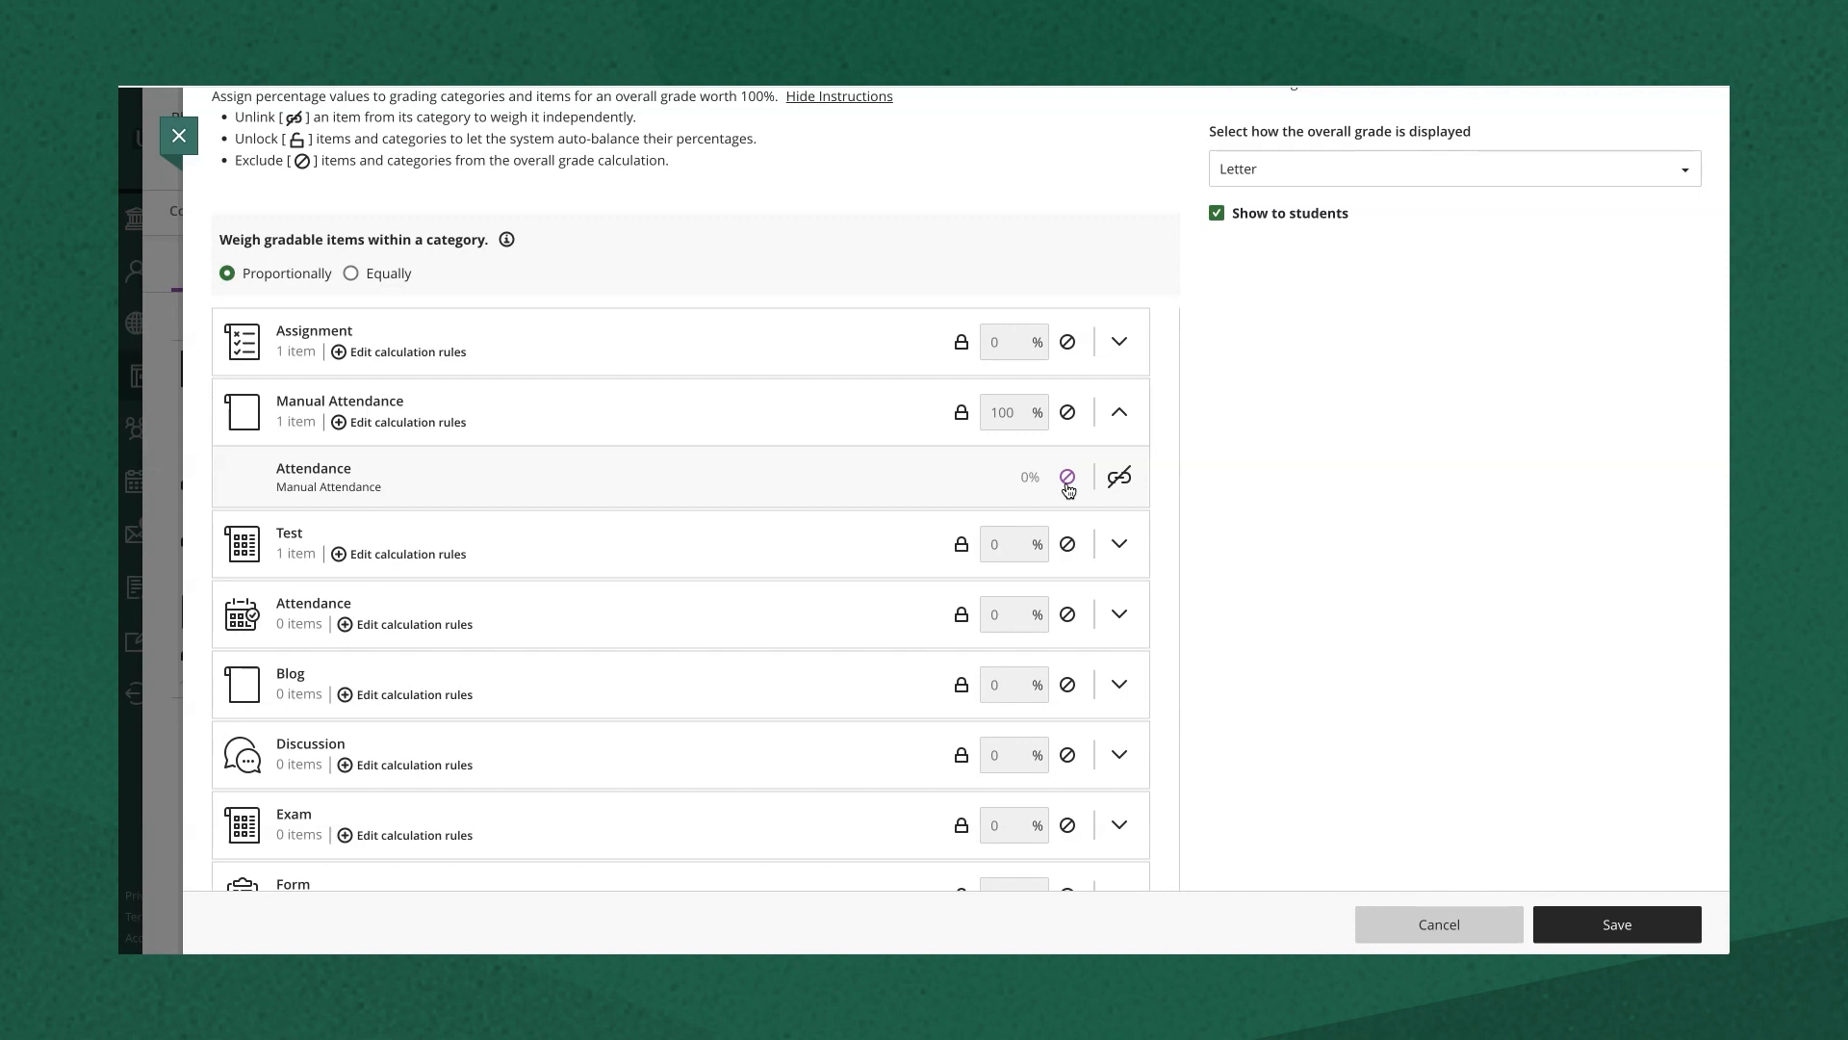
{"action": "left_click", "coordinate": [1615, 926]}
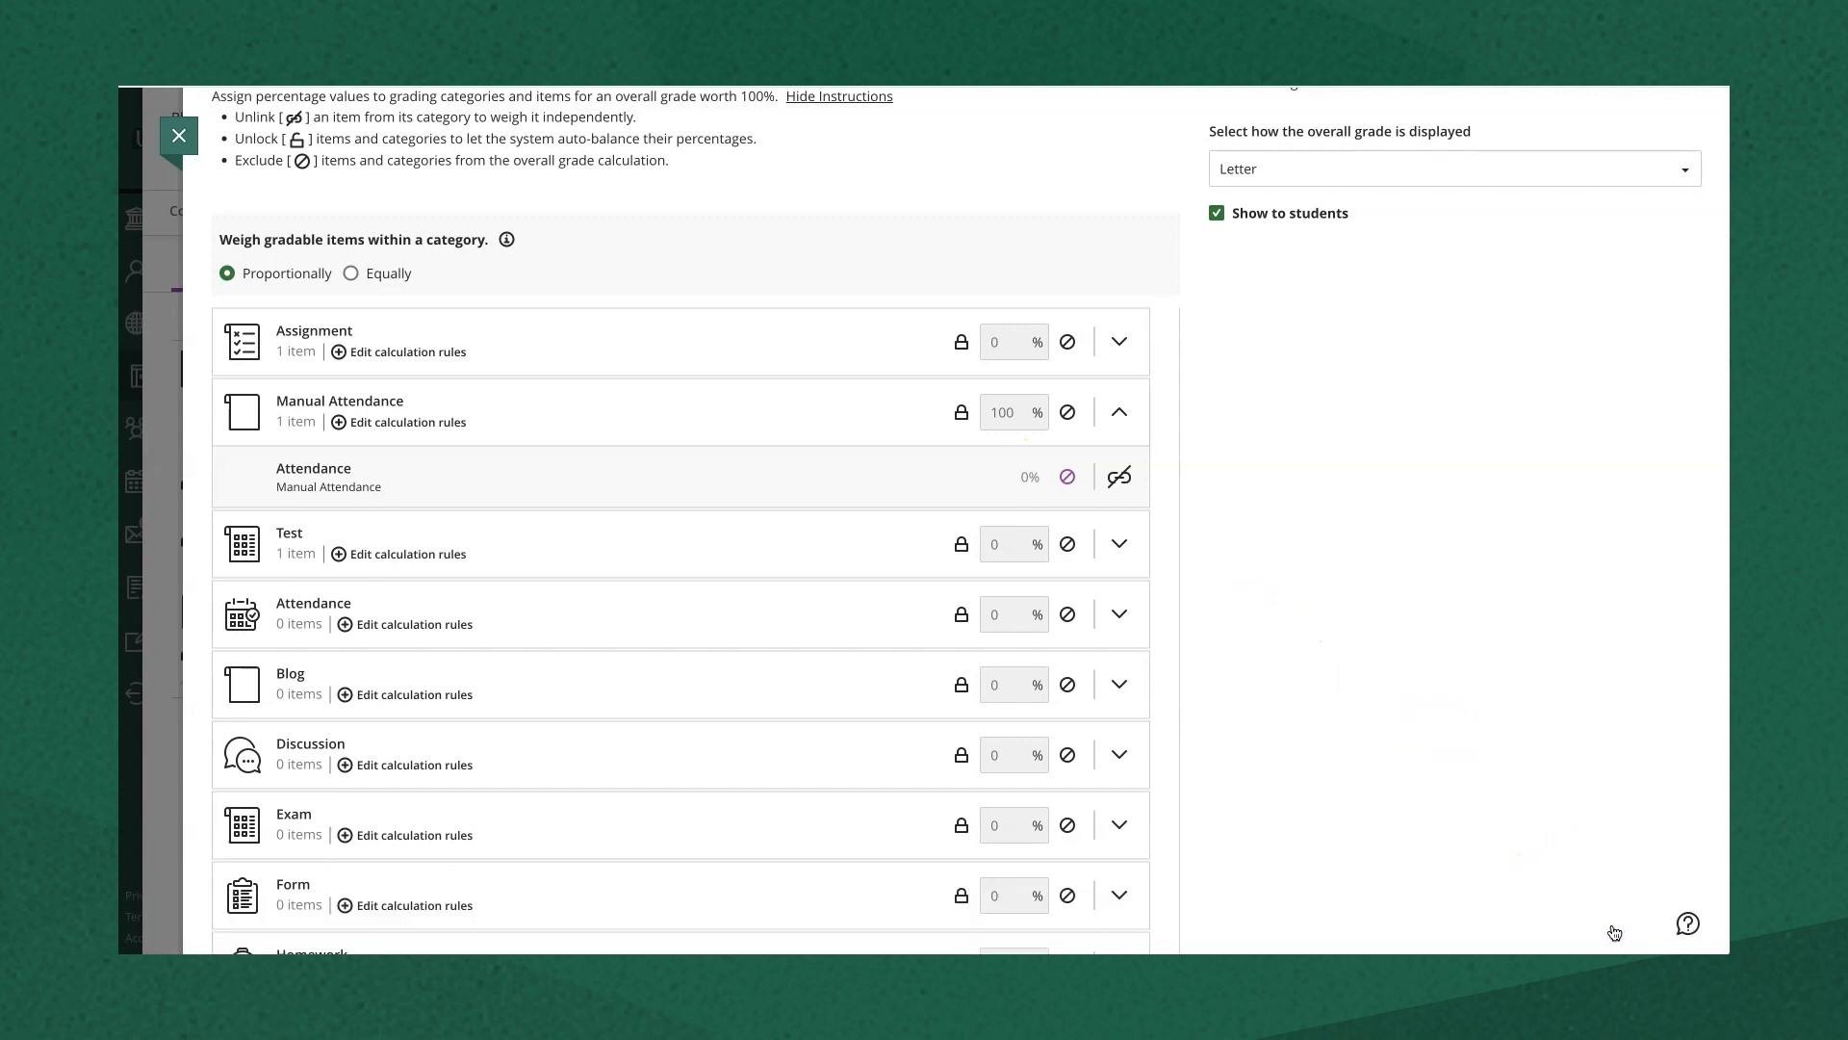
{"action": "left_click", "coordinate": [178, 140]}
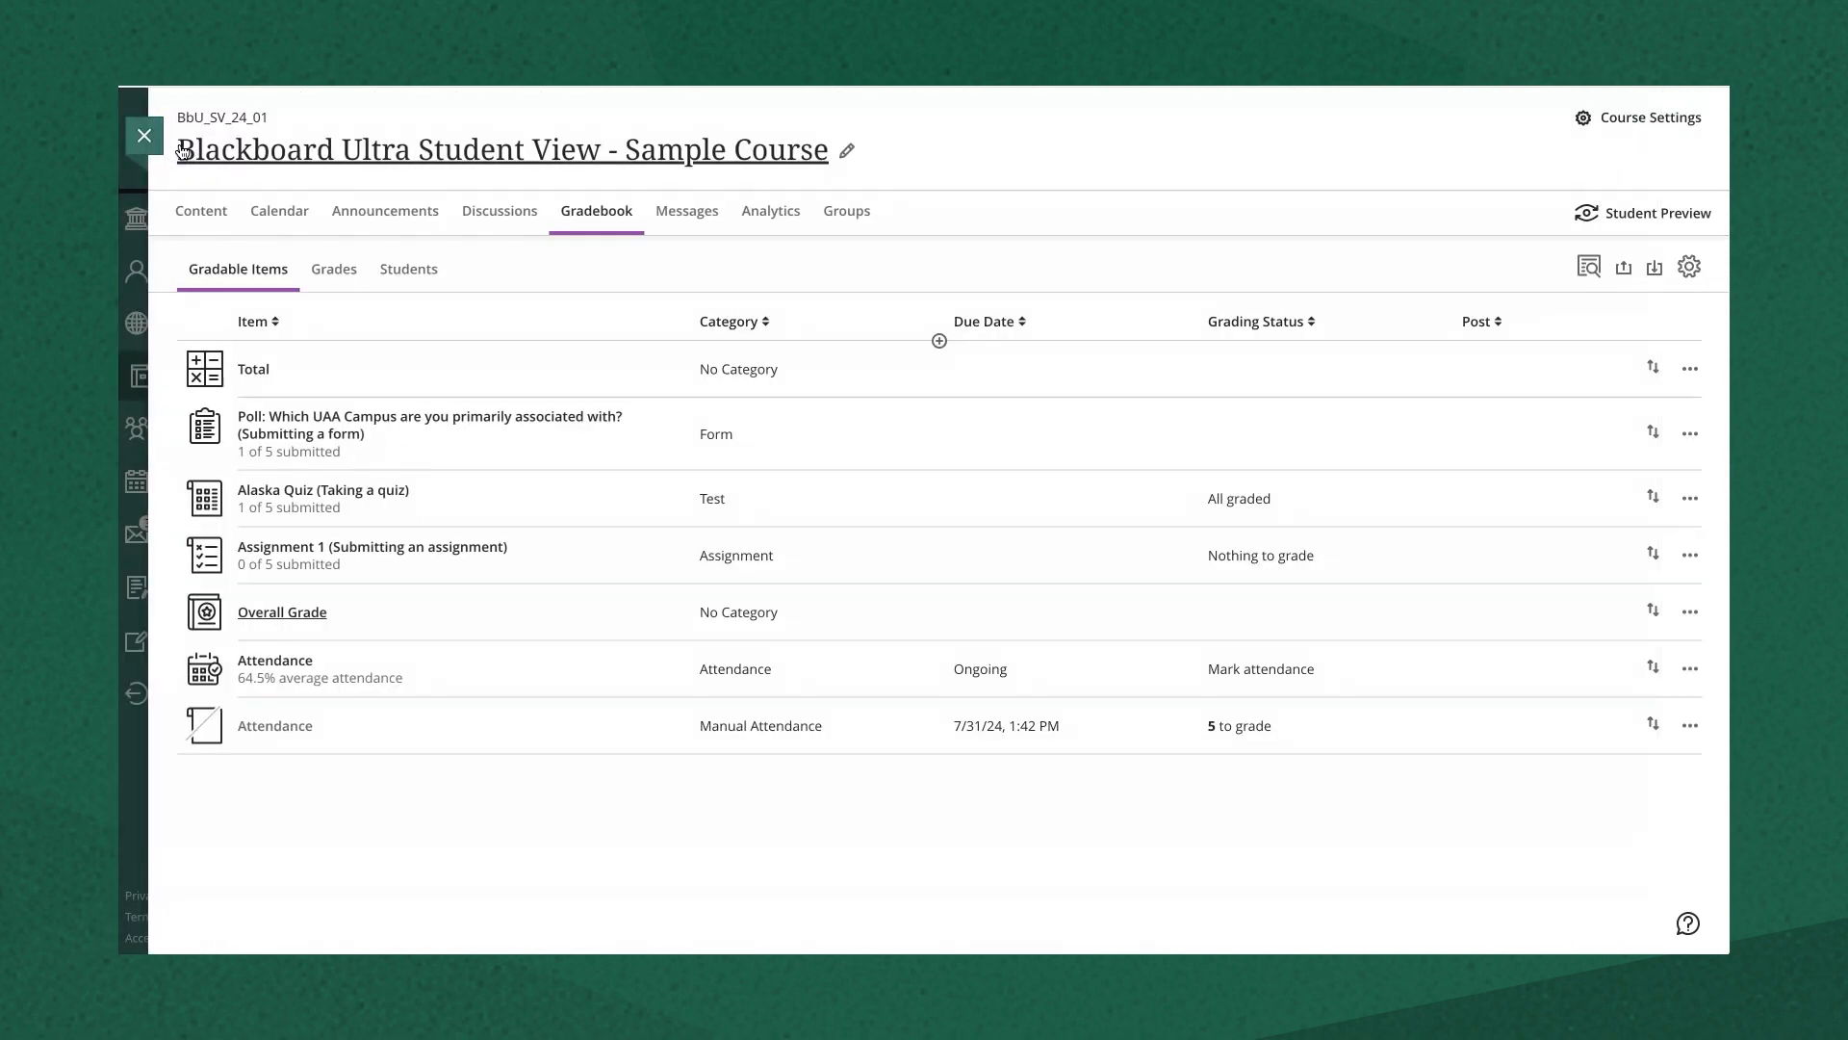
- In the grades grid, enter Attendance scores of 10, 10 and 5 for Students A, B and C
{"action": "left_click", "coordinate": [336, 270]}
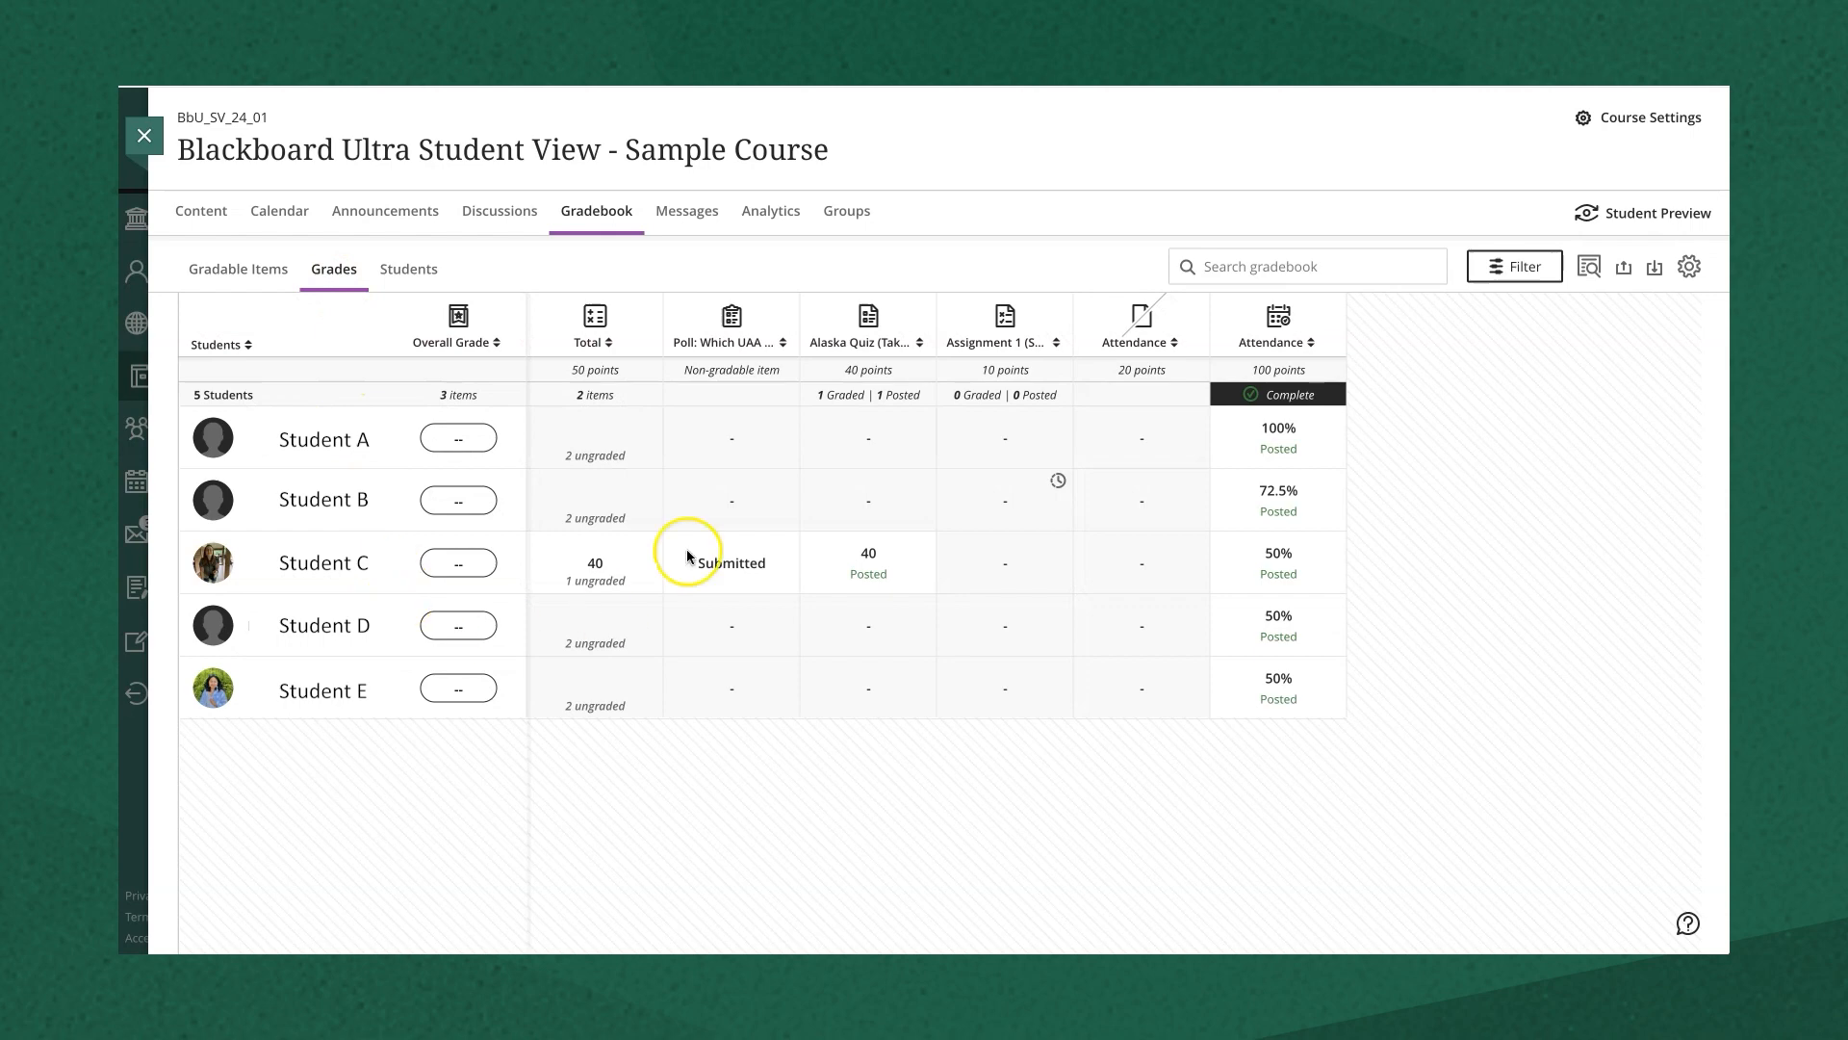
{"action": "left_click", "coordinate": [1143, 439]}
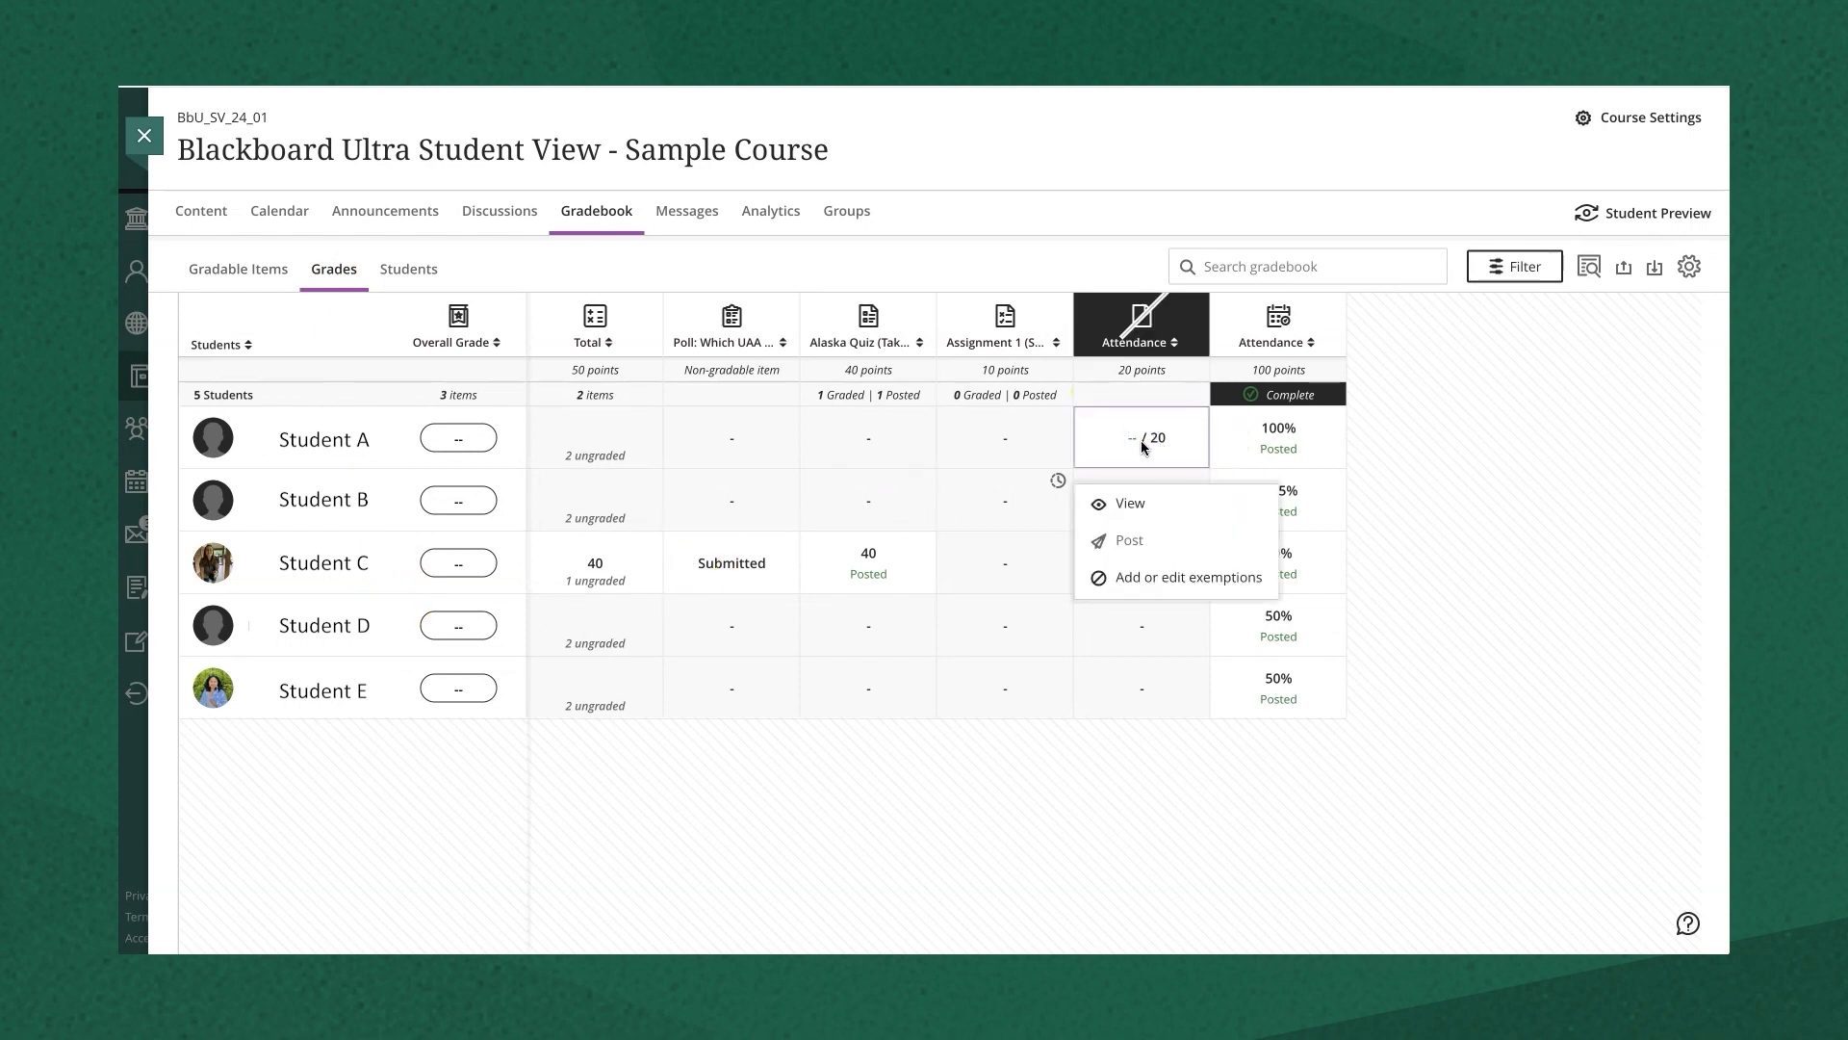
{"action": "type", "text": "10"}
{"action": "left_click", "coordinate": [1142, 481]}
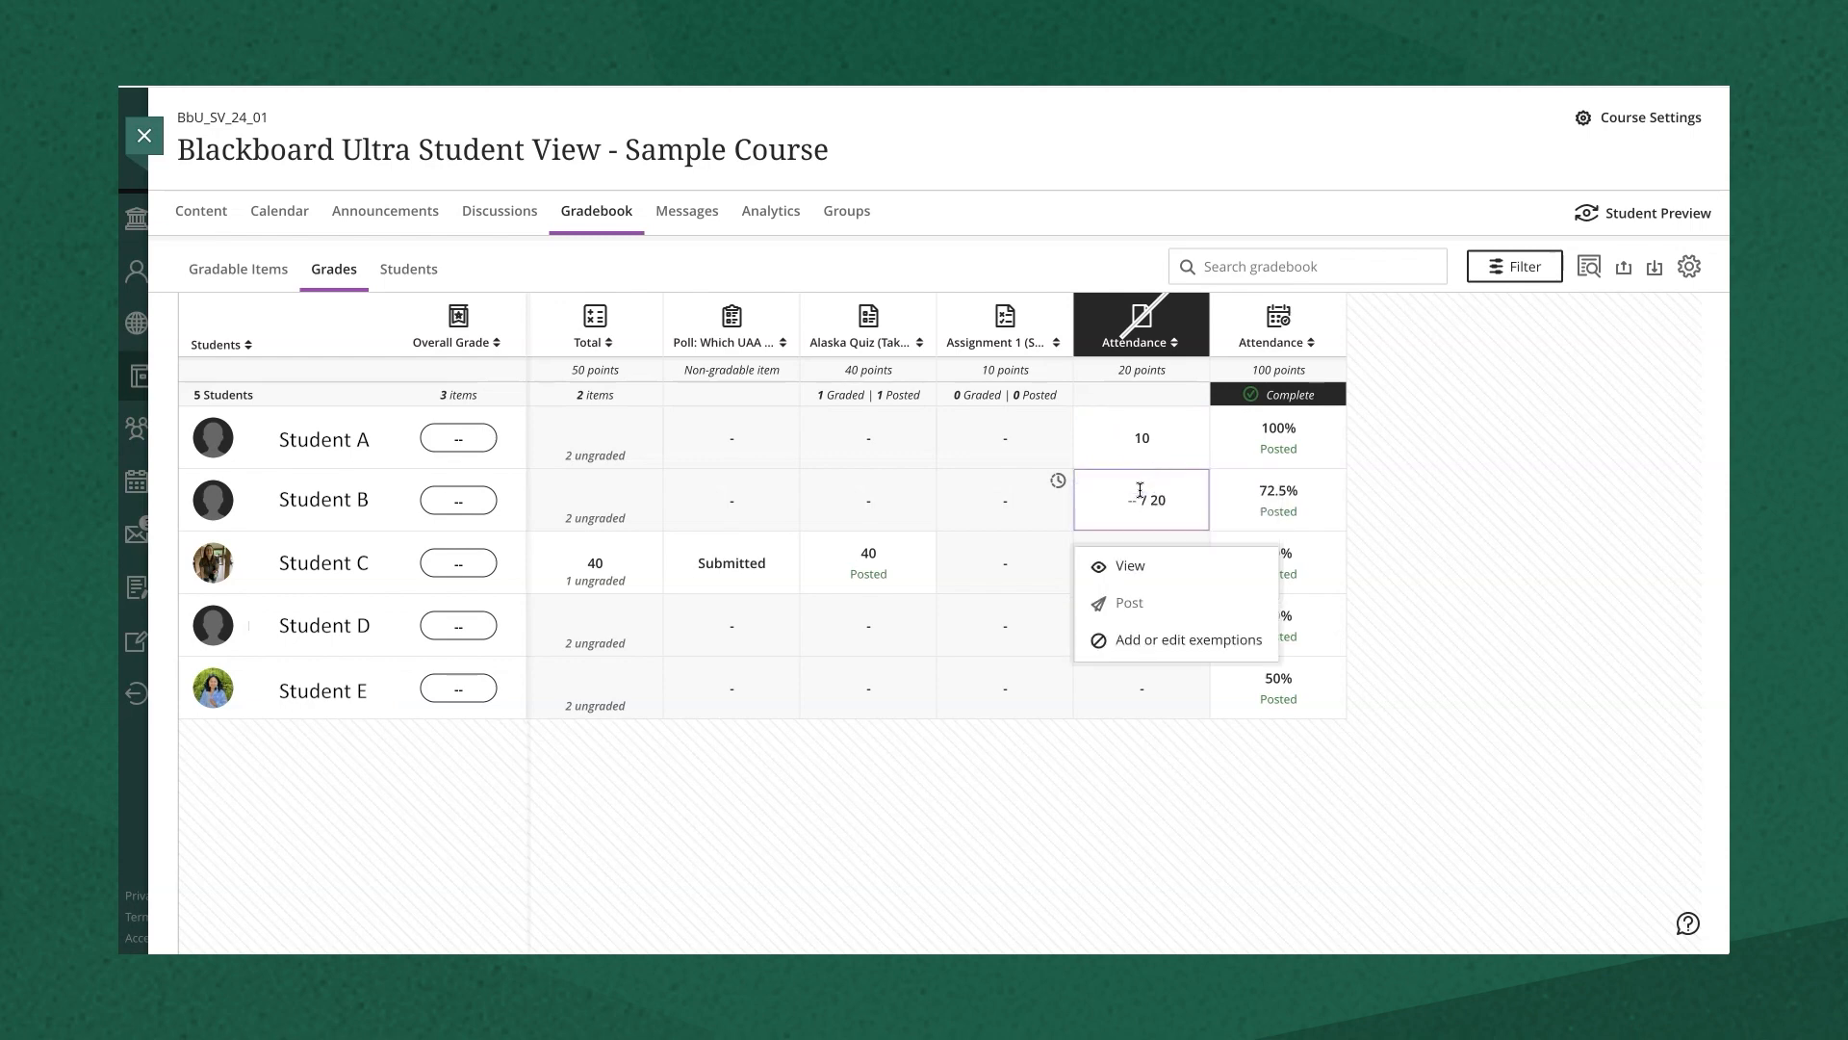
{"action": "type", "text": "10"}
{"action": "left_click", "coordinate": [1122, 561]}
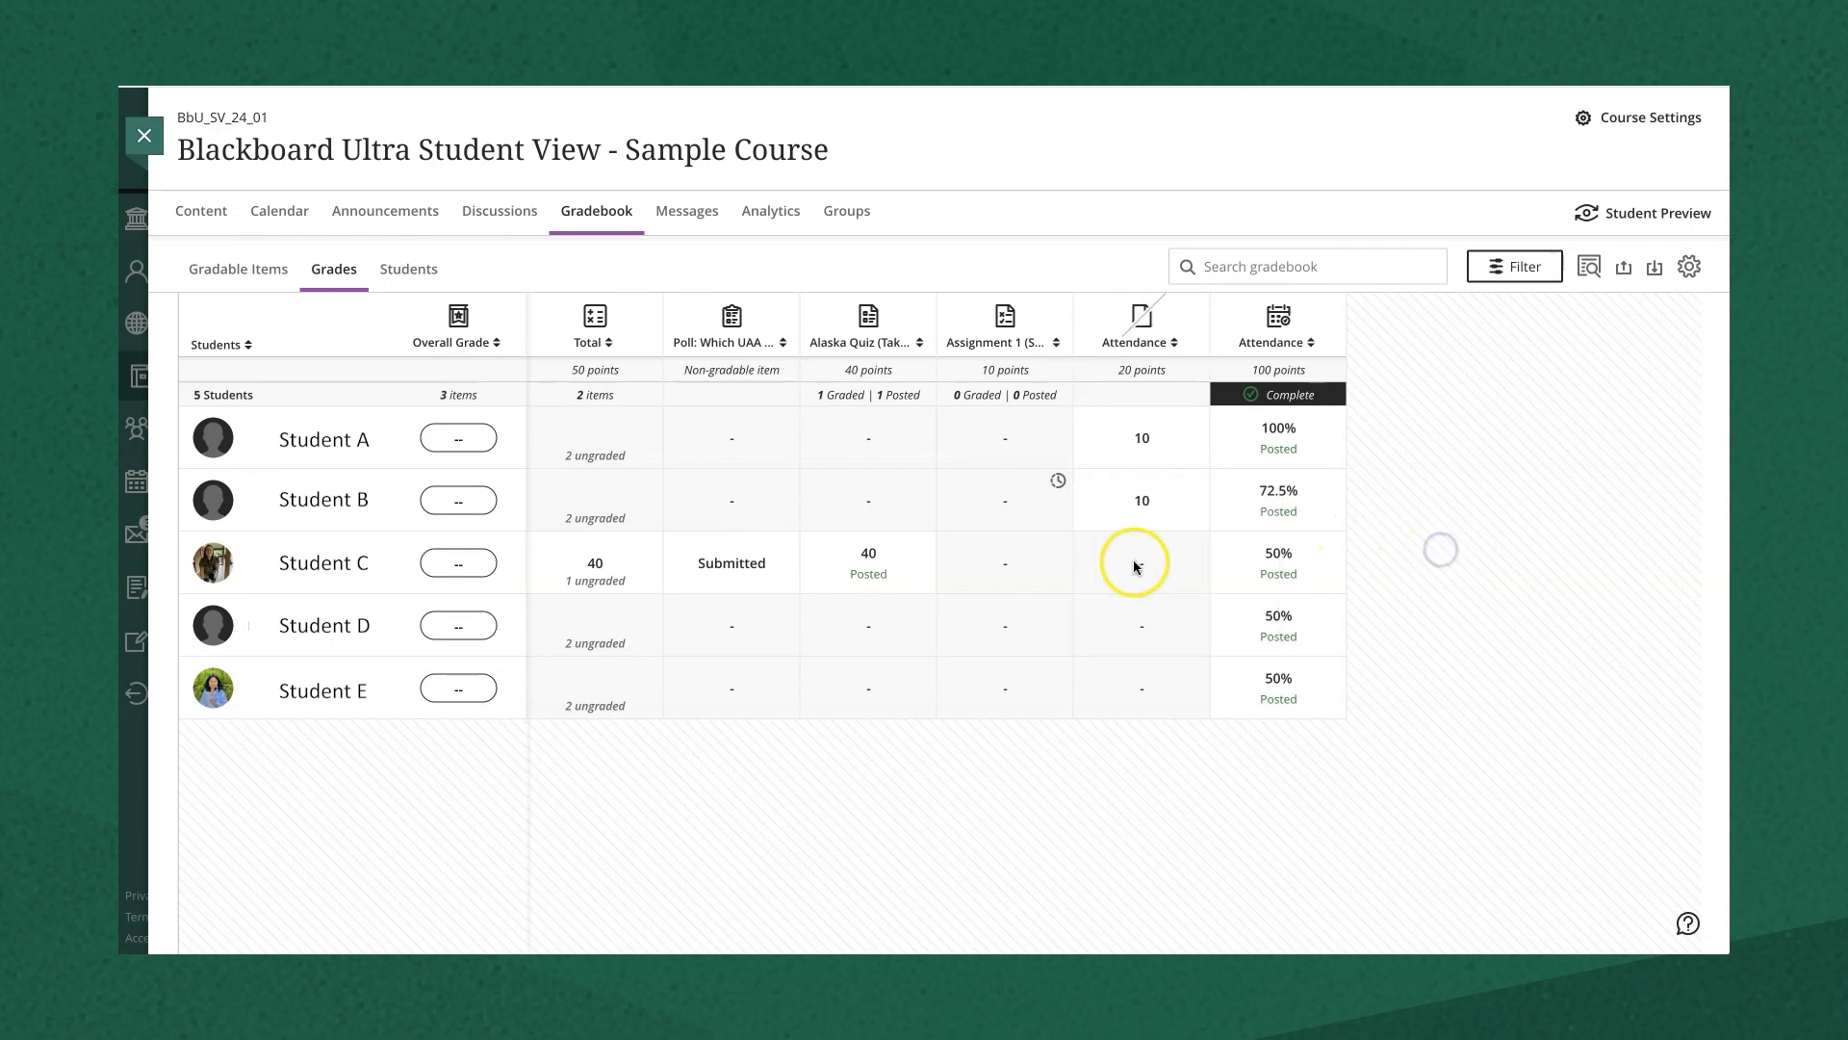
{"action": "type", "text": "5"}
{"action": "key", "text": "Return"}
- Enter Attendance scores of 8 for Student D and 10 for Student E
{"action": "left_click", "coordinate": [1141, 625]}
{"action": "type", "text": "8"}
{"action": "key", "text": "Return"}
{"action": "left_click", "coordinate": [1140, 686]}
{"action": "type", "text": "10"}
{"action": "left_click", "coordinate": [1455, 714]}
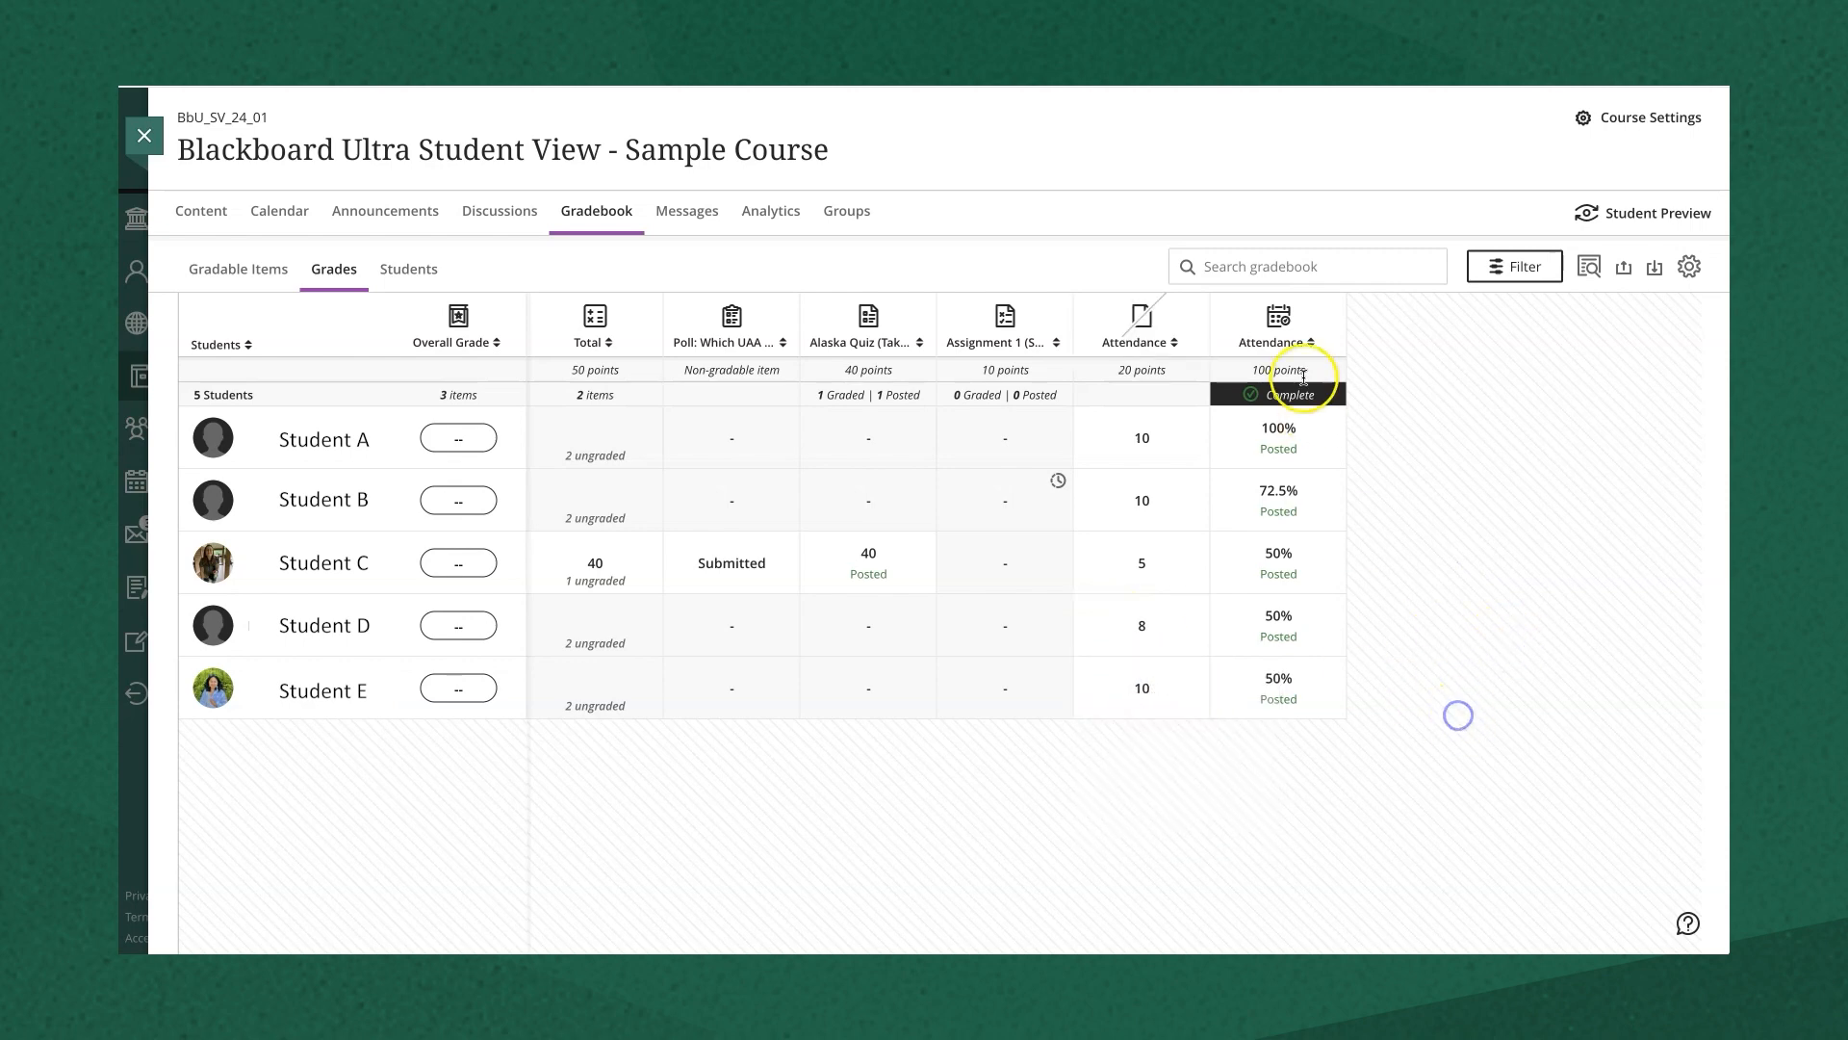
{"action": "left_click", "coordinate": [1162, 337]}
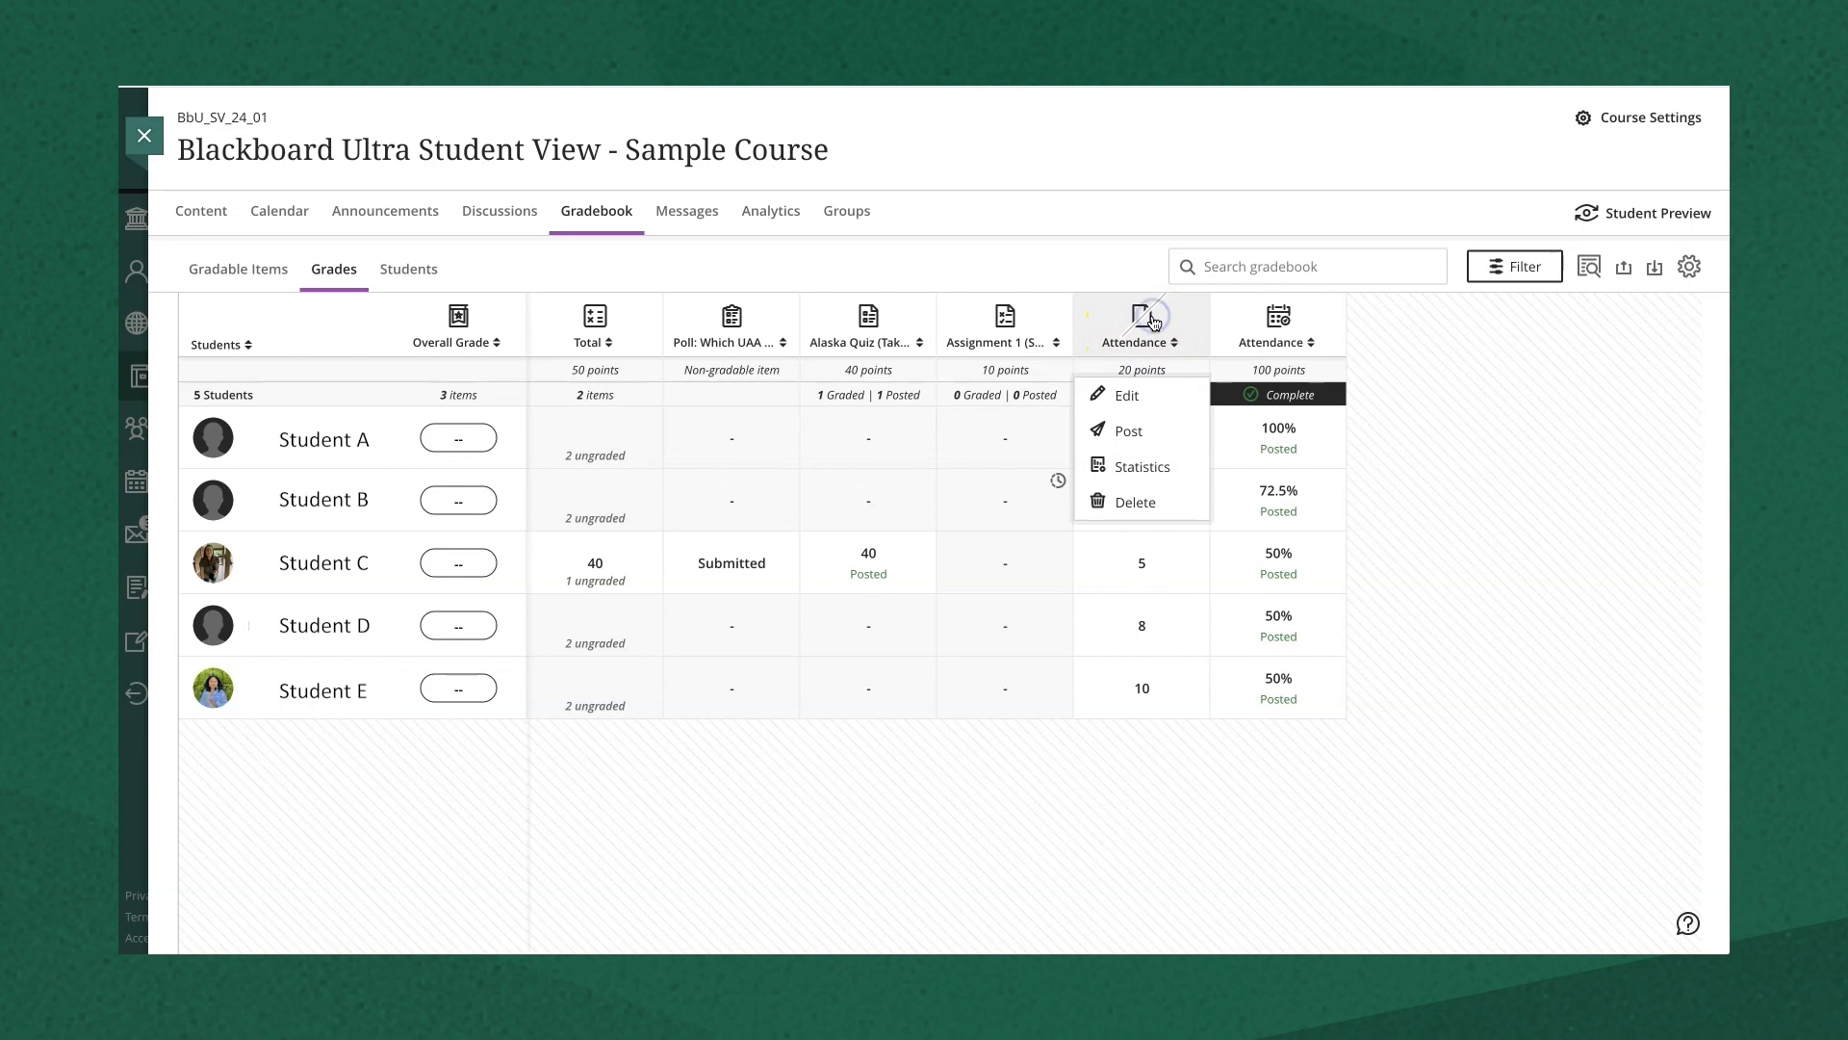
- Edit the Attendance item's description to read 'Updated 5/29' and save it
{"action": "left_click", "coordinate": [1127, 396]}
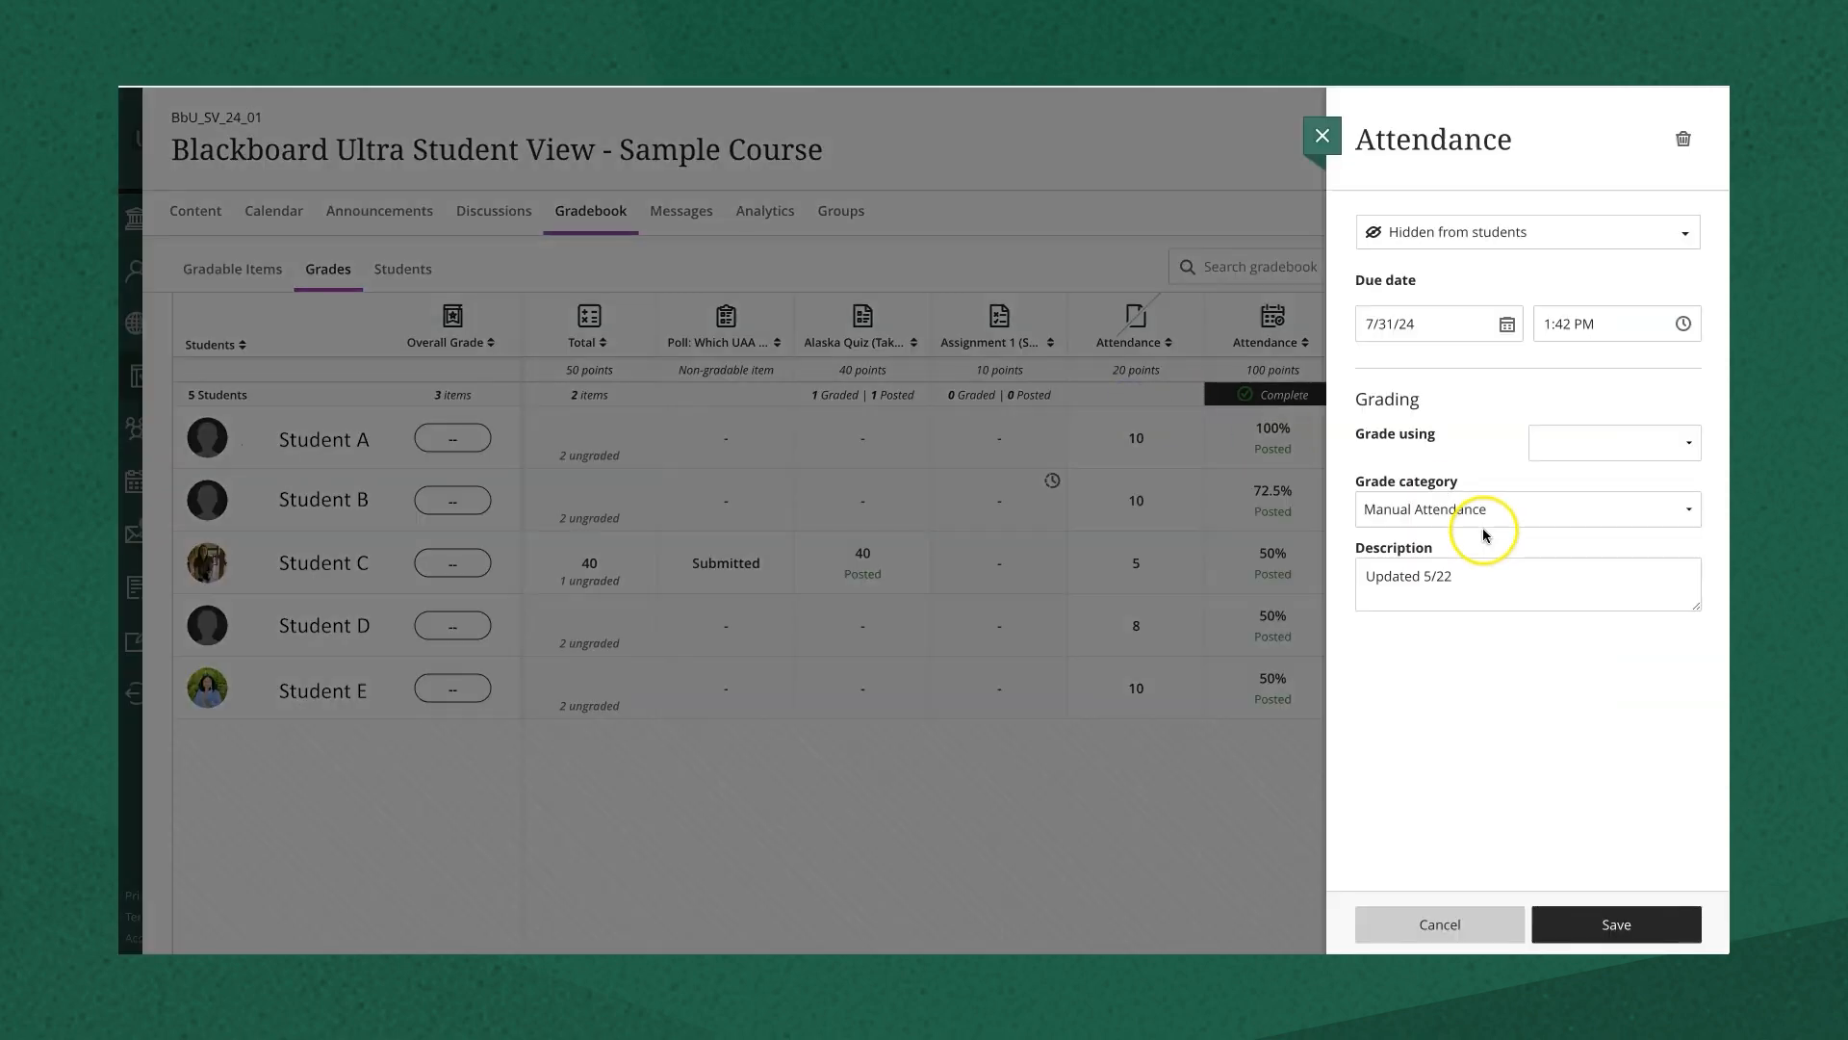
{"action": "left_click", "coordinate": [1460, 627]}
{"action": "key", "text": "BackSpace"}
{"action": "type", "text": "9"}
{"action": "left_click", "coordinate": [1580, 761]}
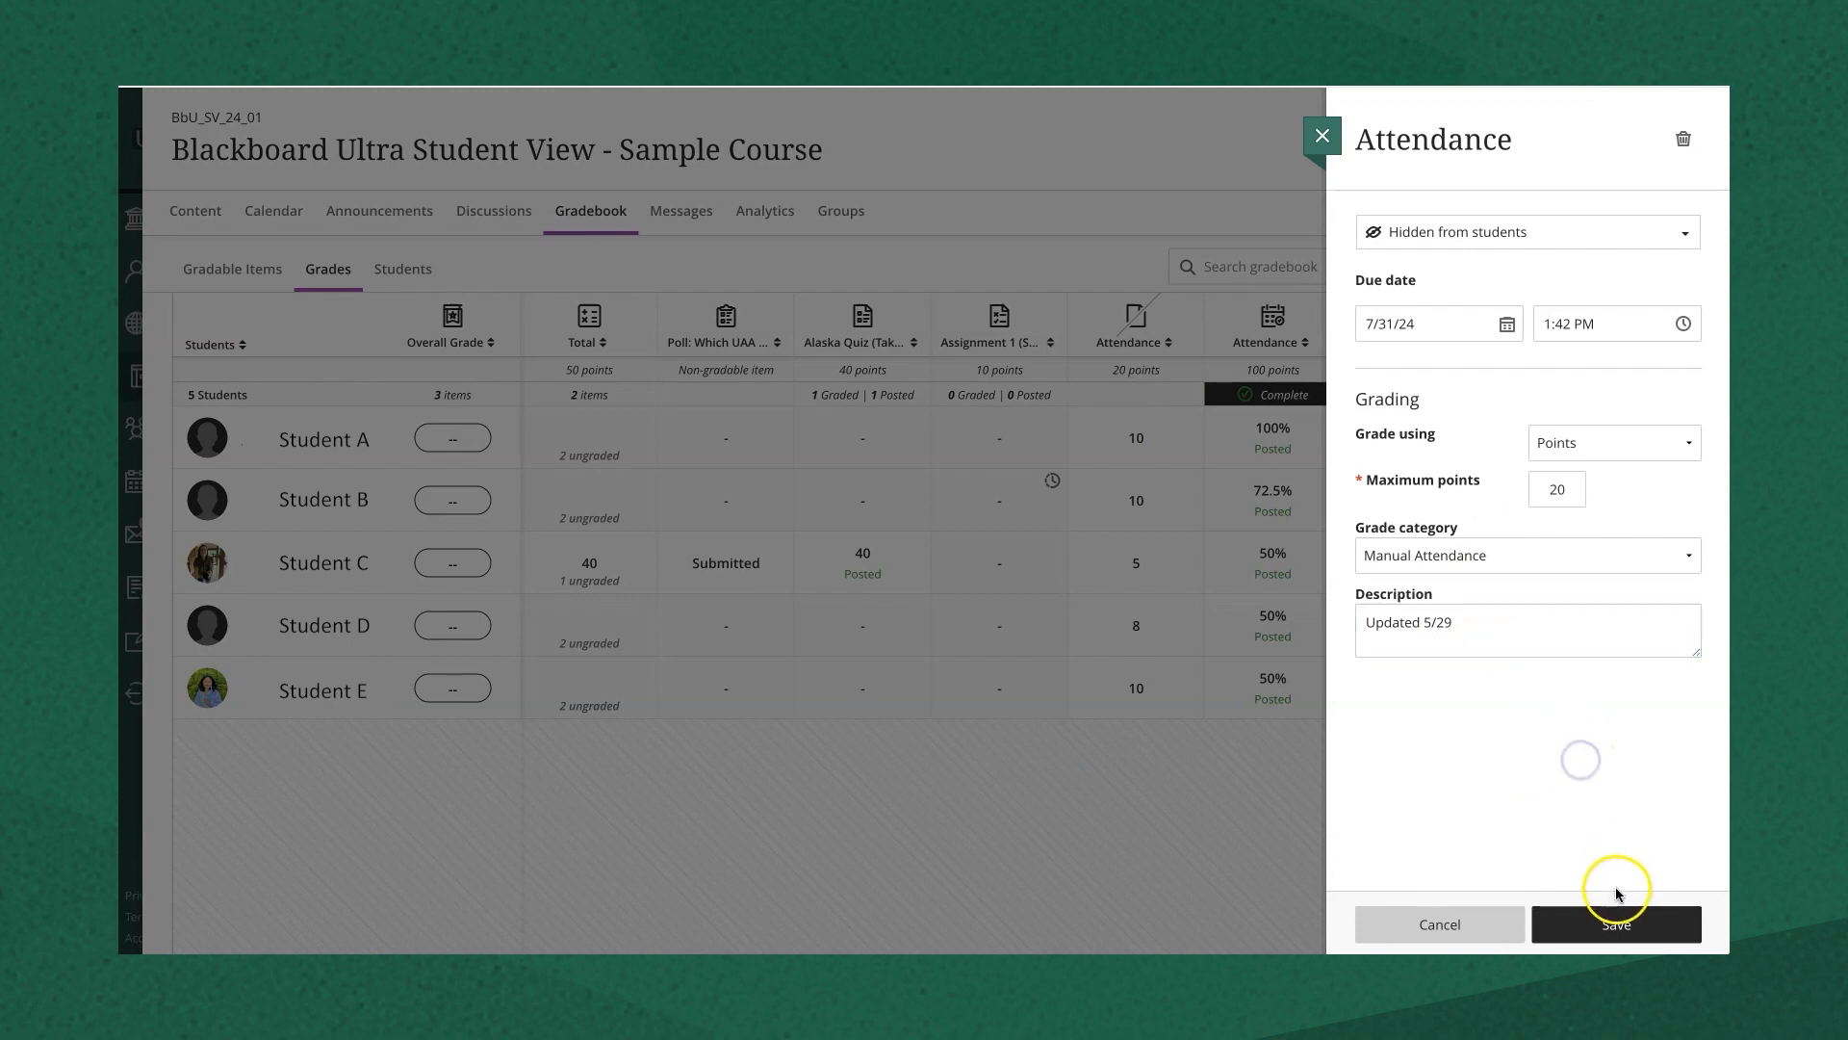
{"action": "left_click", "coordinate": [1614, 922]}
- Change the Attendance scores for Students A, B and C to 12, 12 and 7
{"action": "left_click", "coordinate": [1150, 438]}
{"action": "type", "text": "12"}
{"action": "left_click", "coordinate": [1415, 478]}
{"action": "left_click", "coordinate": [1142, 501]}
{"action": "type", "text": "12"}
{"action": "left_click", "coordinate": [1468, 539]}
{"action": "left_click", "coordinate": [1140, 565]}
{"action": "type", "text": "7"}
{"action": "left_click", "coordinate": [1510, 544]}
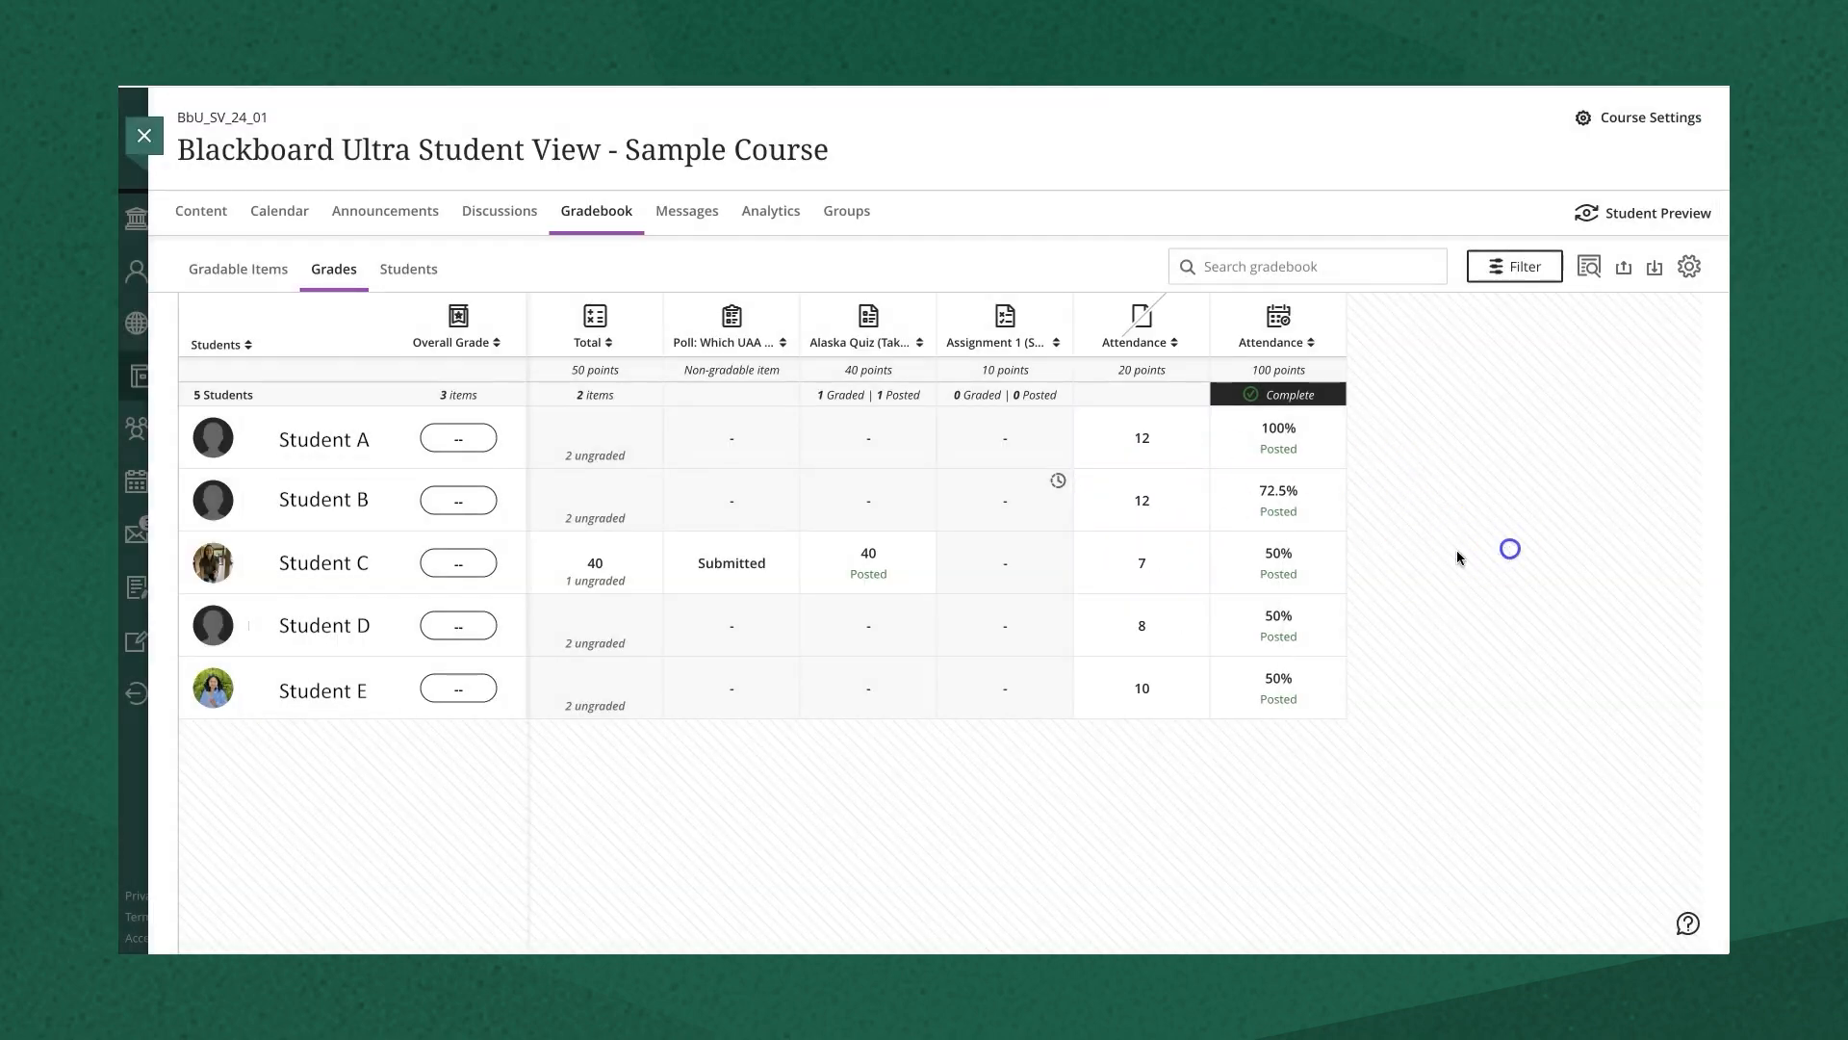
- Change the Attendance scores for Students D and E to 10 and 12
{"action": "left_click", "coordinate": [1130, 627]}
{"action": "type", "text": "10"}
{"action": "left_click", "coordinate": [1430, 655]}
{"action": "left_click", "coordinate": [1139, 693]}
{"action": "type", "text": "12"}
{"action": "left_click", "coordinate": [1517, 680]}
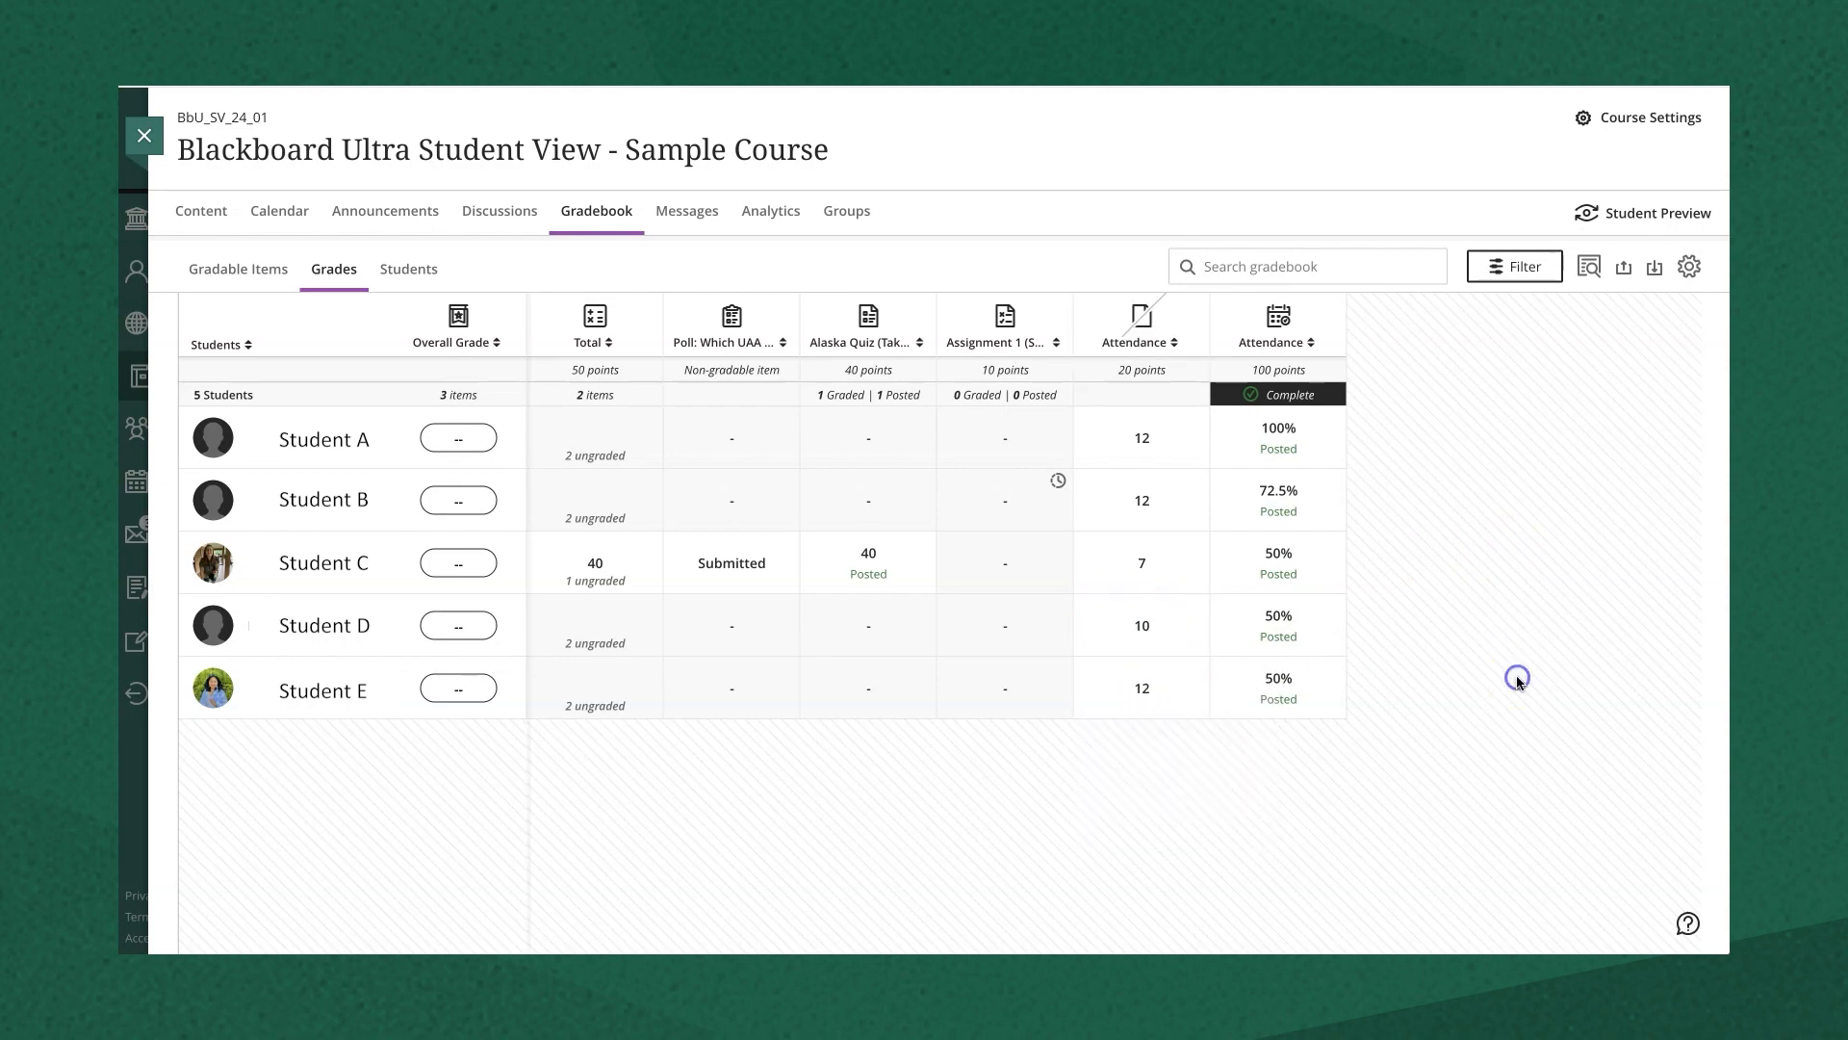